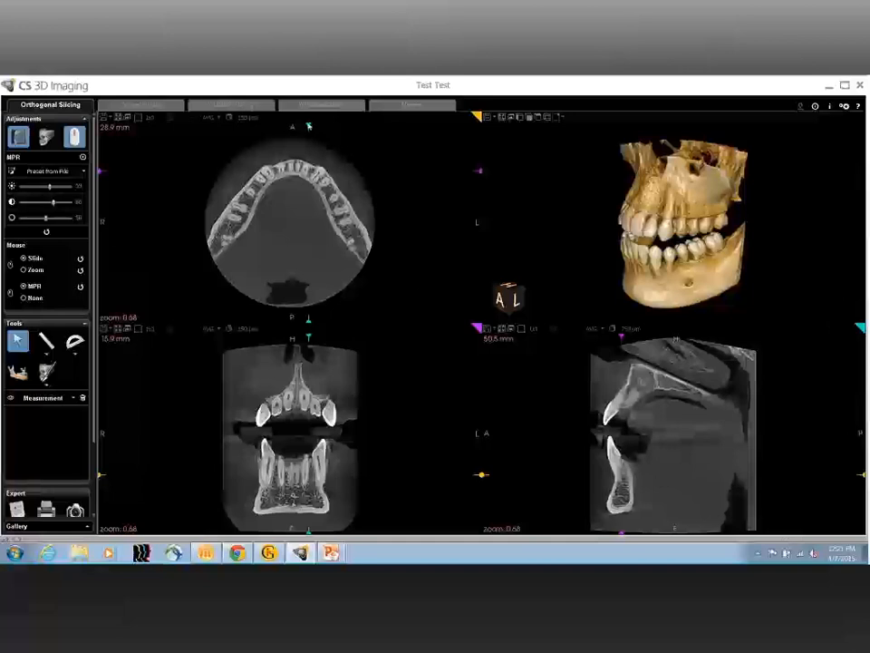
Step: Position the sagittal and coronal slices through the lower left molars and tilt the 3D model to view it from below
mouse_move(308, 126)
mouse_down()
mouse_move(296, 126)
mouse_move(335, 124)
mouse_up()
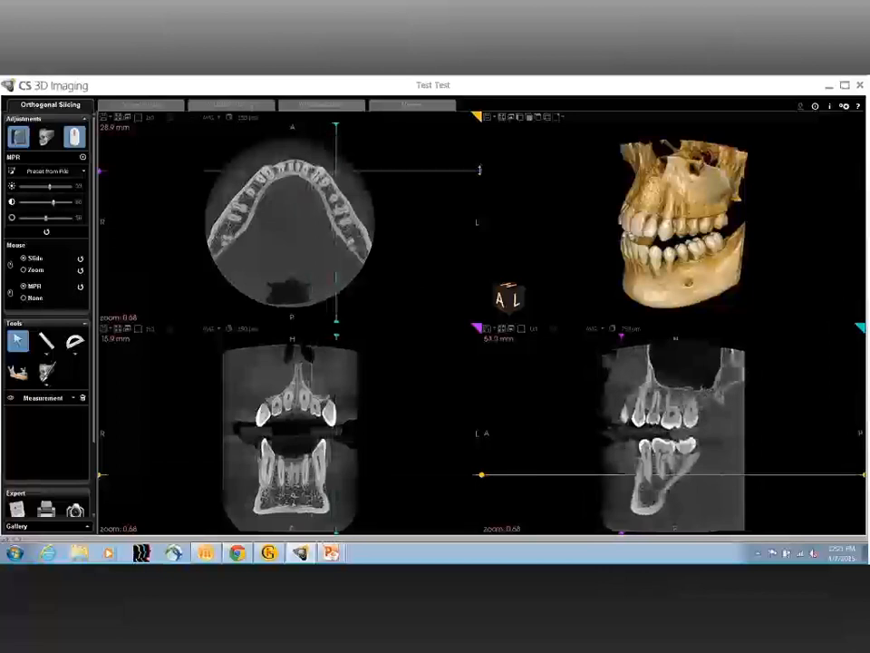
drag(100, 170, 100, 176)
drag(479, 175, 479, 222)
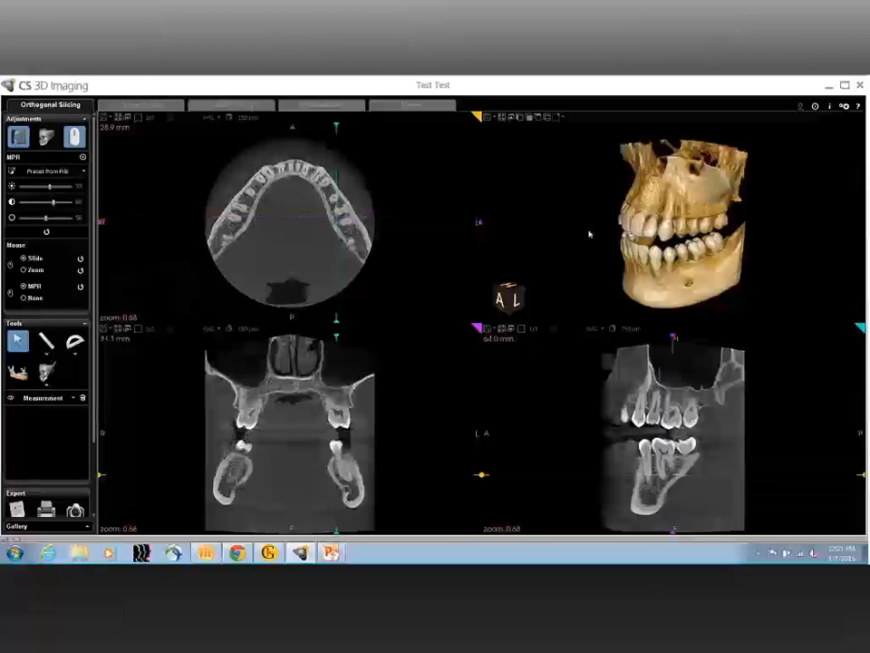
drag(654, 233, 660, 161)
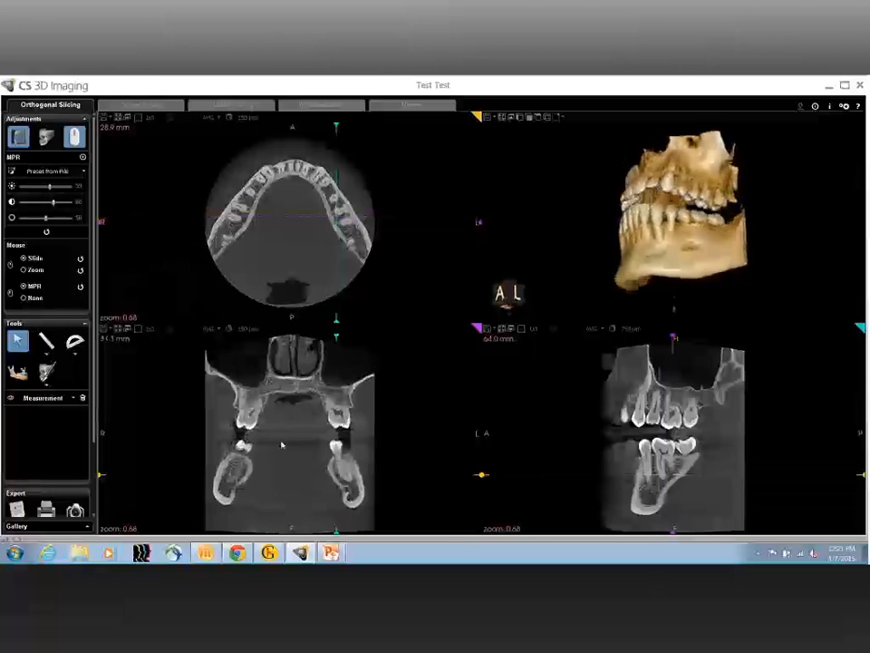
Step: Enlarge the coronal view to the main pane, set the mouse function to Zoom and magnify the slice
click(121, 334)
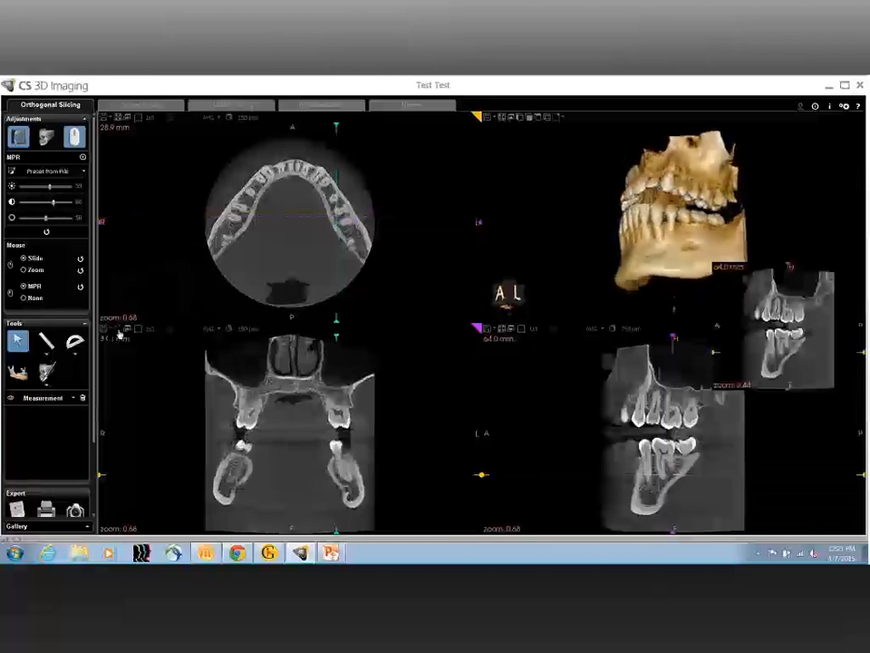
click(34, 270)
drag(413, 390, 546, 410)
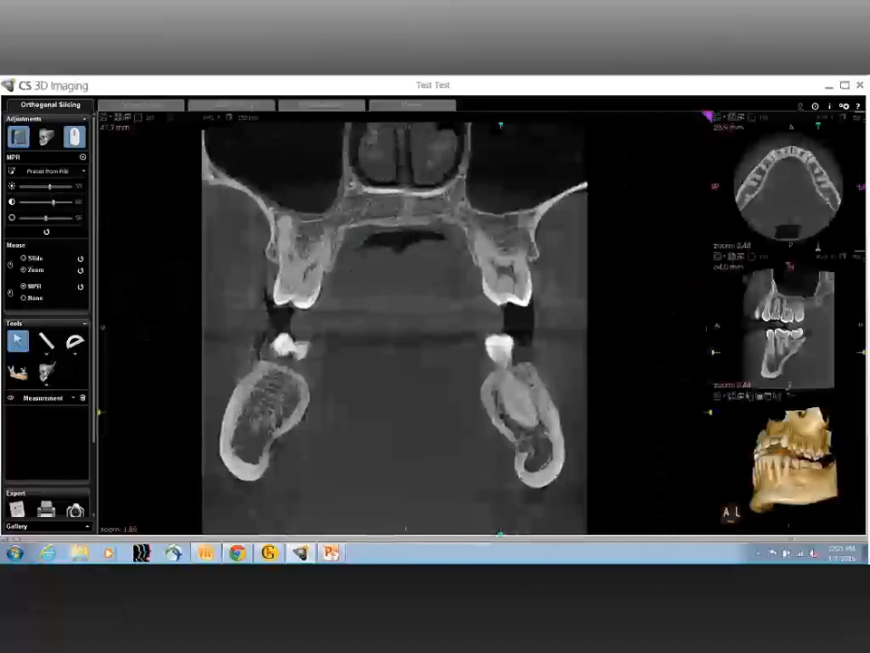
scroll(405, 328, up, 1)
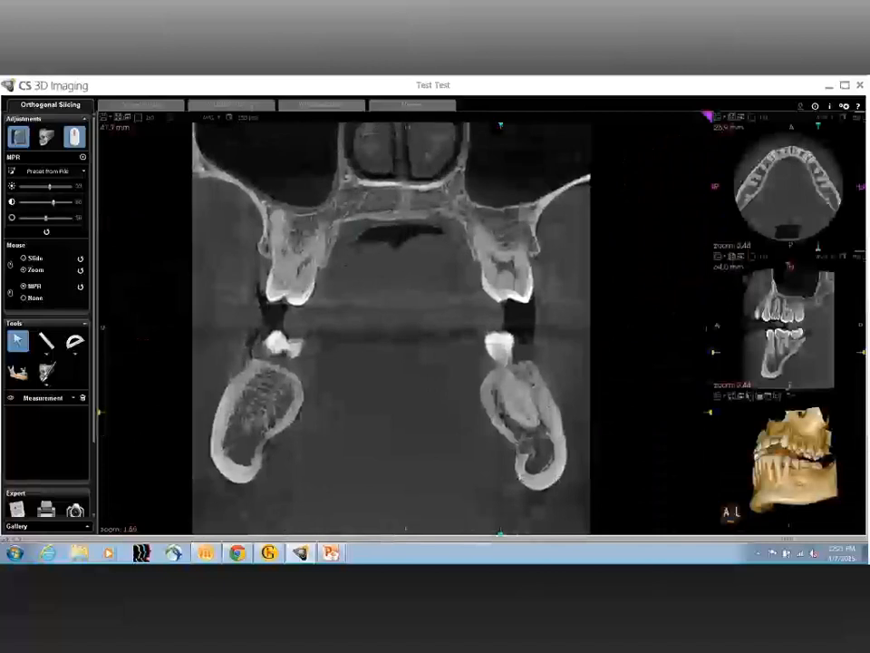
scroll(404, 328, up, 1)
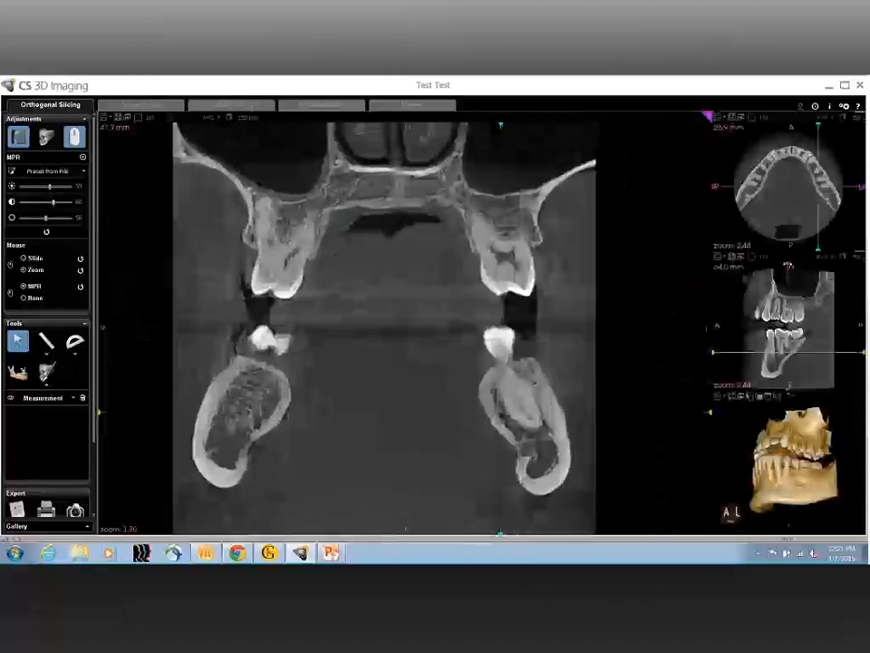
Step: Examine neighbouring coronal slices through the molars by shifting the slice position along the sagittal view
drag(787, 265, 785, 266)
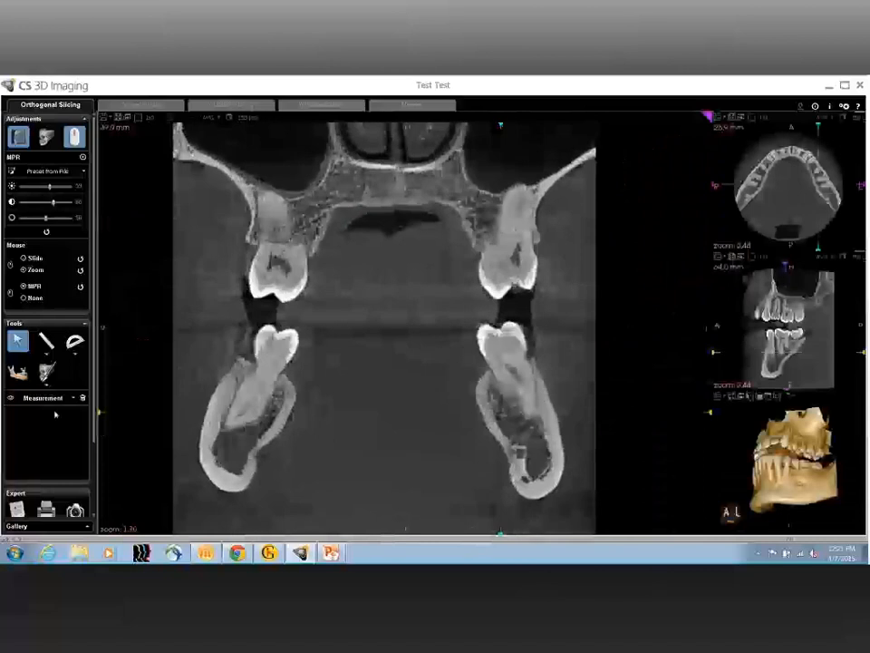
scroll(260, 430, down, 5)
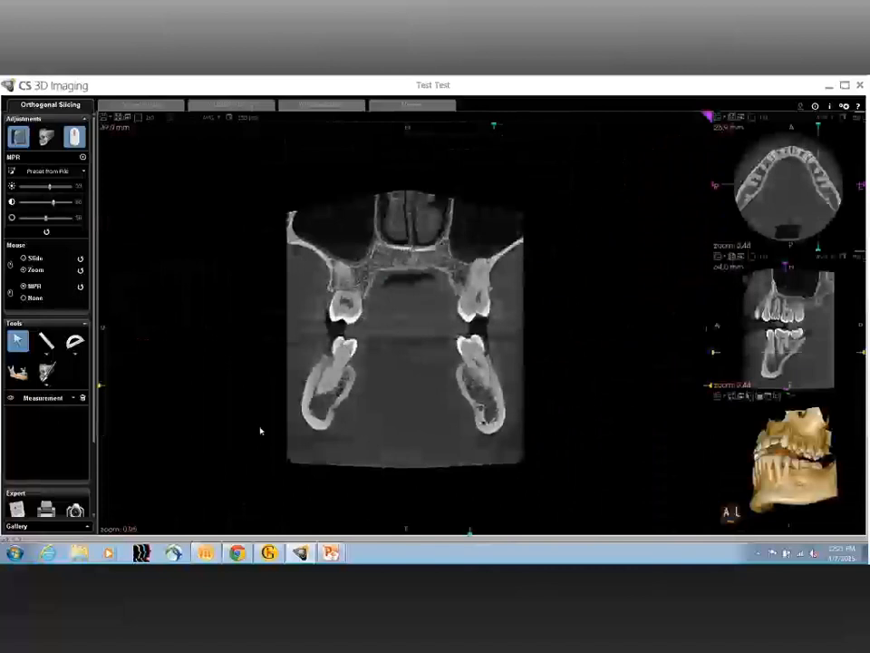
scroll(260, 431, up, 5)
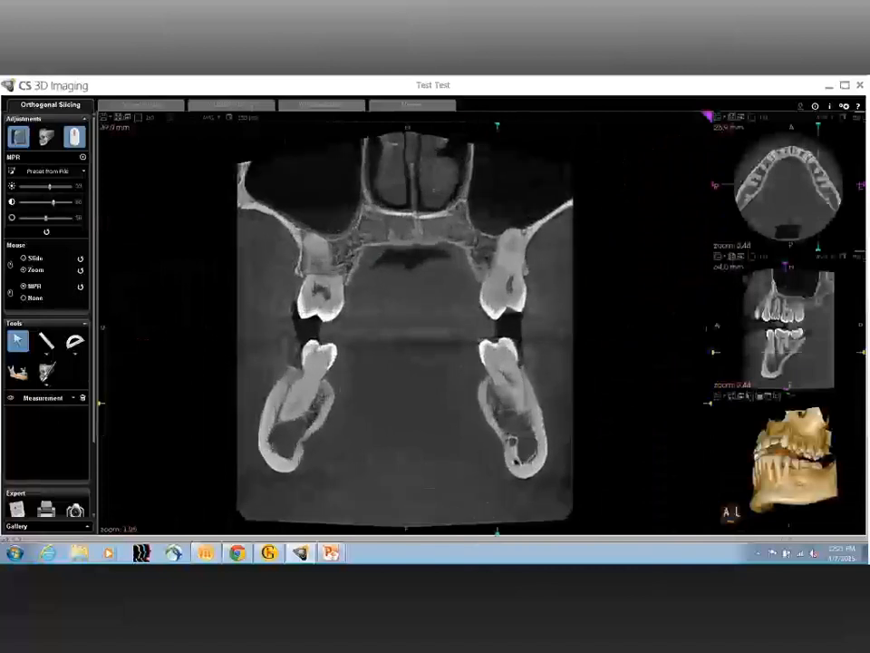
scroll(347, 383, up, 1)
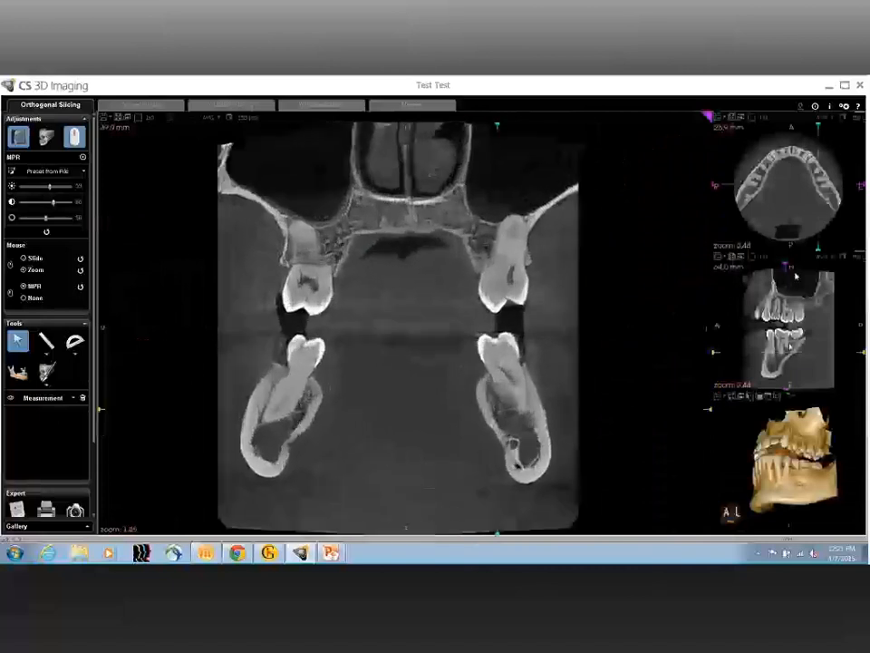
double_click(789, 345)
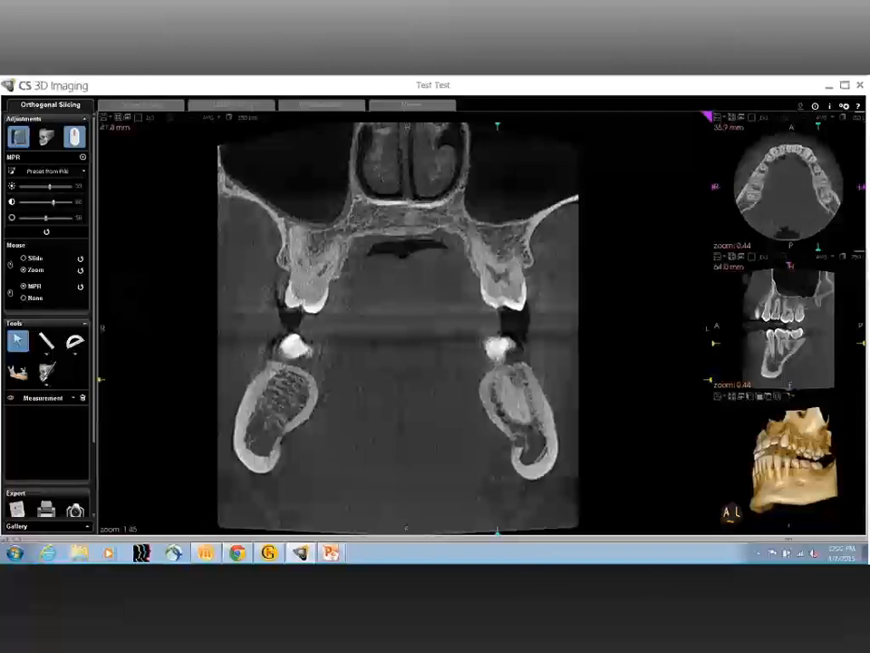
Step: Examine the mandible closely on the coronal slice, magnified and centred in the pane
click(37, 261)
click(34, 272)
scroll(405, 328, up, 4)
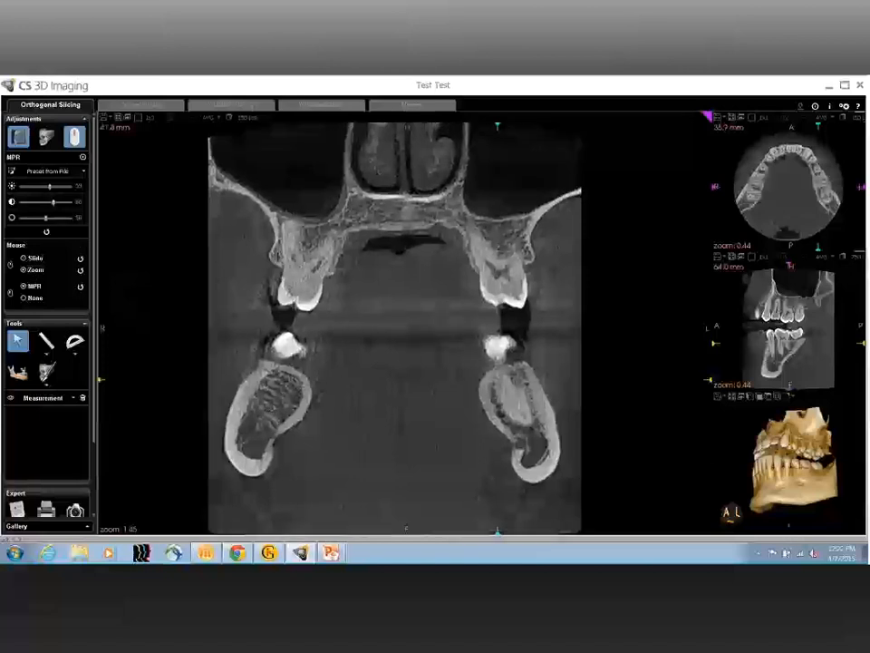
scroll(254, 409, up, 2)
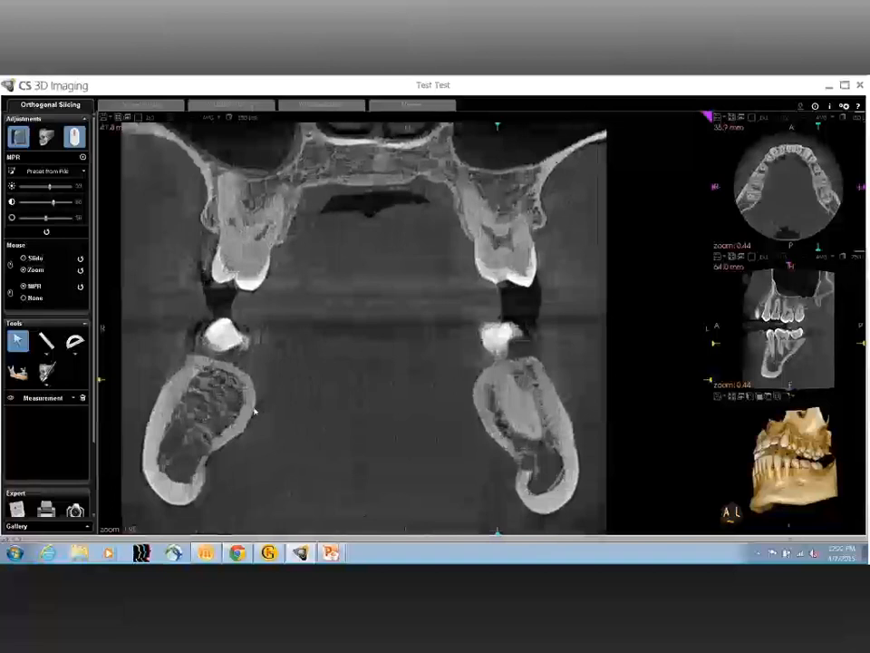
scroll(263, 406, up, 1)
middle_drag(288, 395, 378, 344)
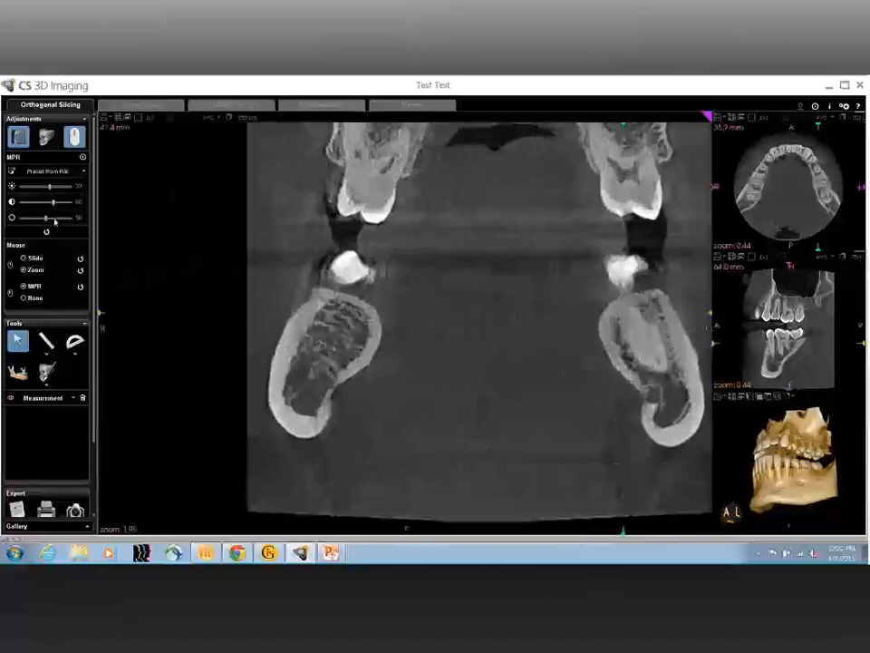
Step: Set the MPR sharpness to 40
click(54, 219)
click(56, 220)
click(38, 219)
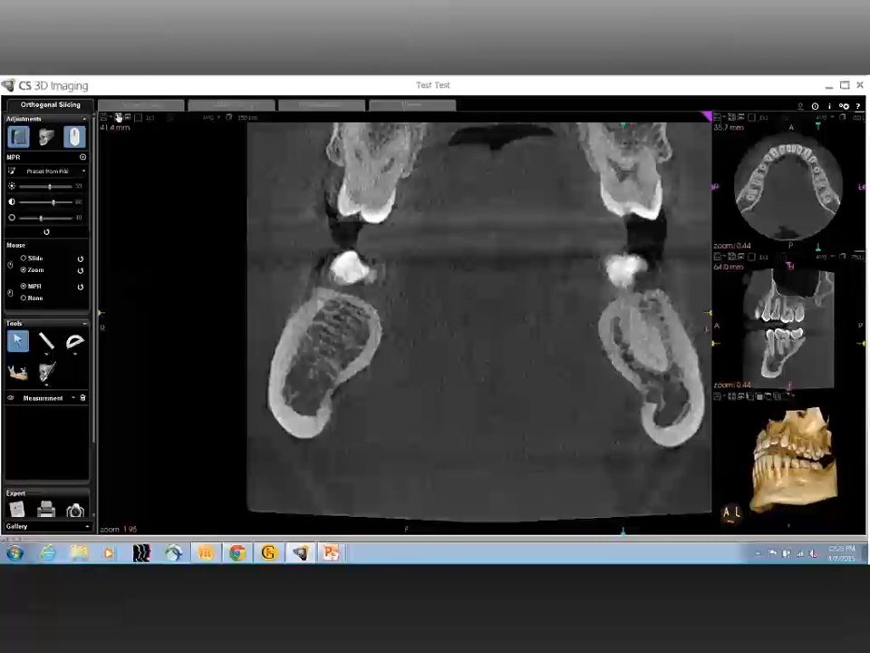
Step: Restore the four-view layout, turn the 3D model to face the front and enlarge it to the main pane
click(118, 117)
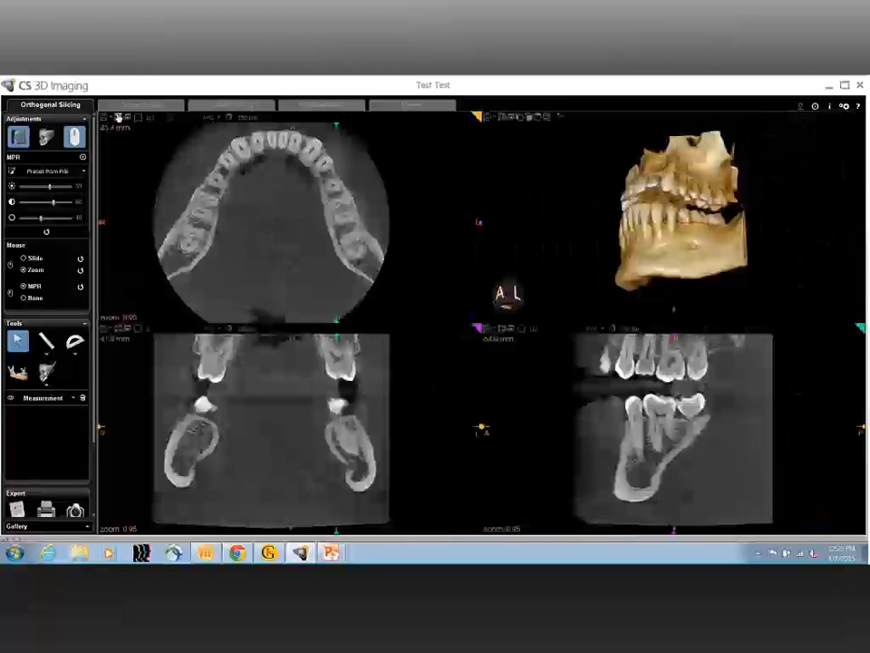
drag(613, 238, 741, 261)
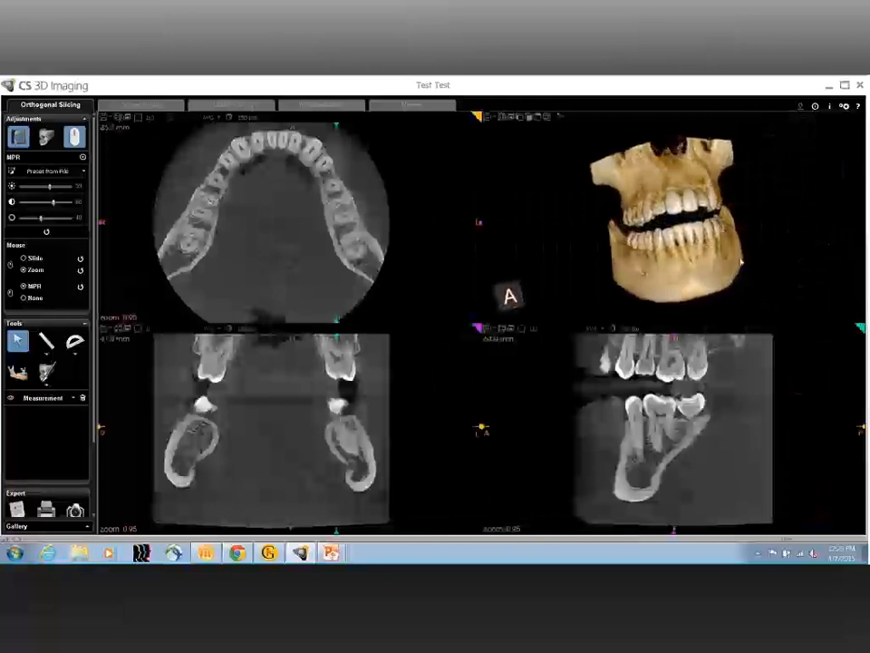
drag(744, 248, 748, 270)
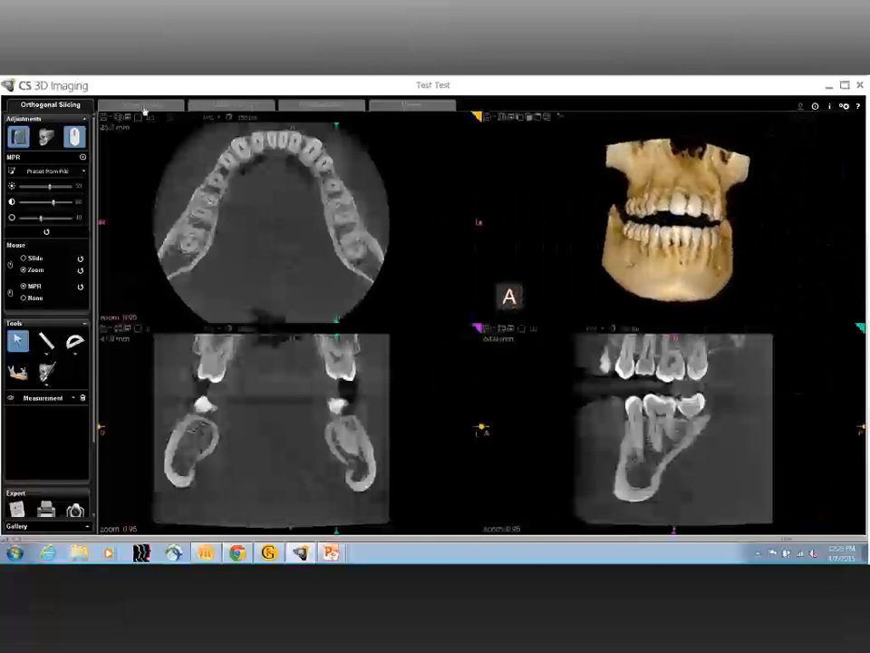
click(501, 118)
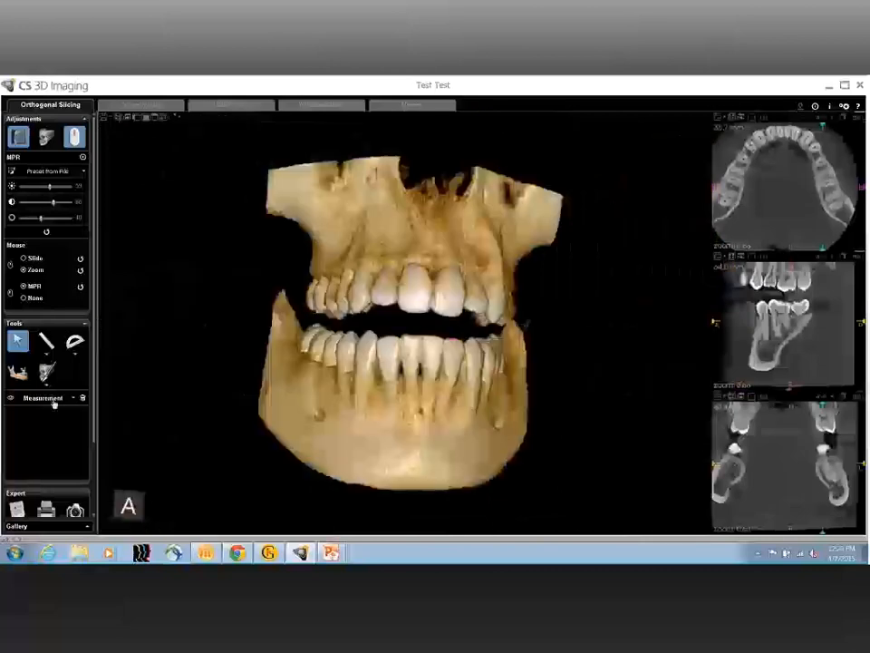
Step: Switch the object list from Measurement to Nerve Canal and rotate the 3D model to its rear right side
click(54, 402)
click(47, 418)
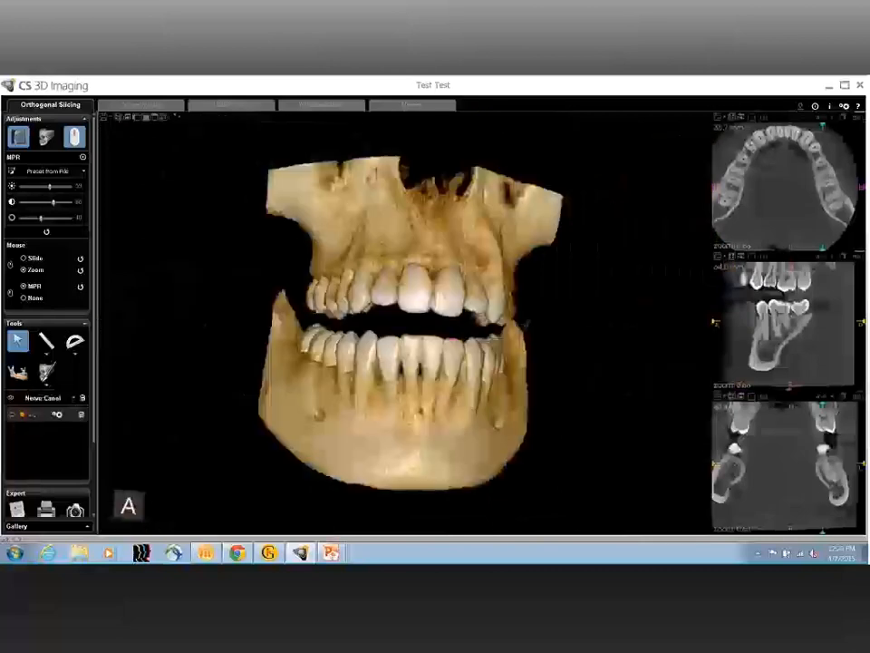
drag(465, 444, 210, 444)
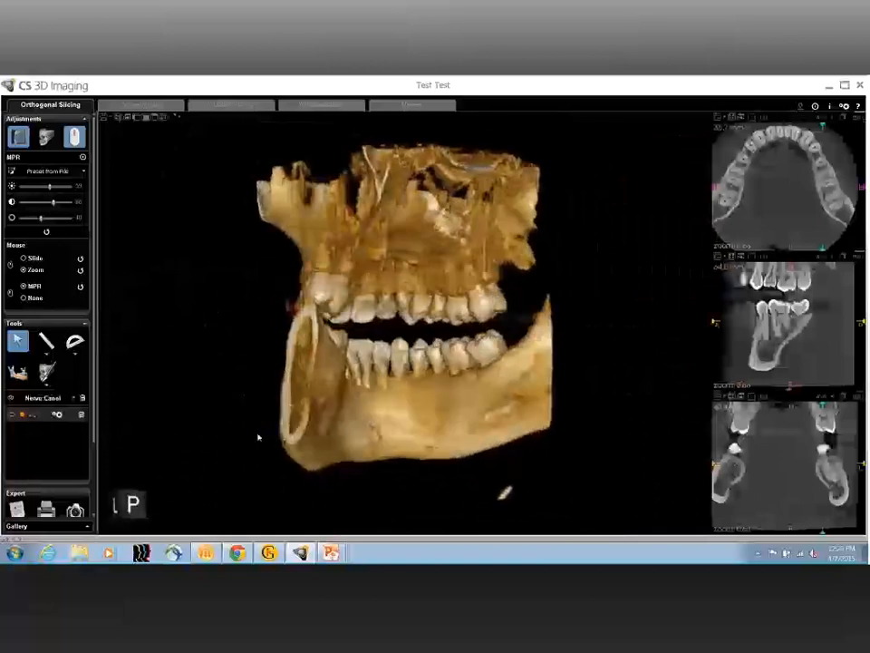
drag(258, 437, 167, 438)
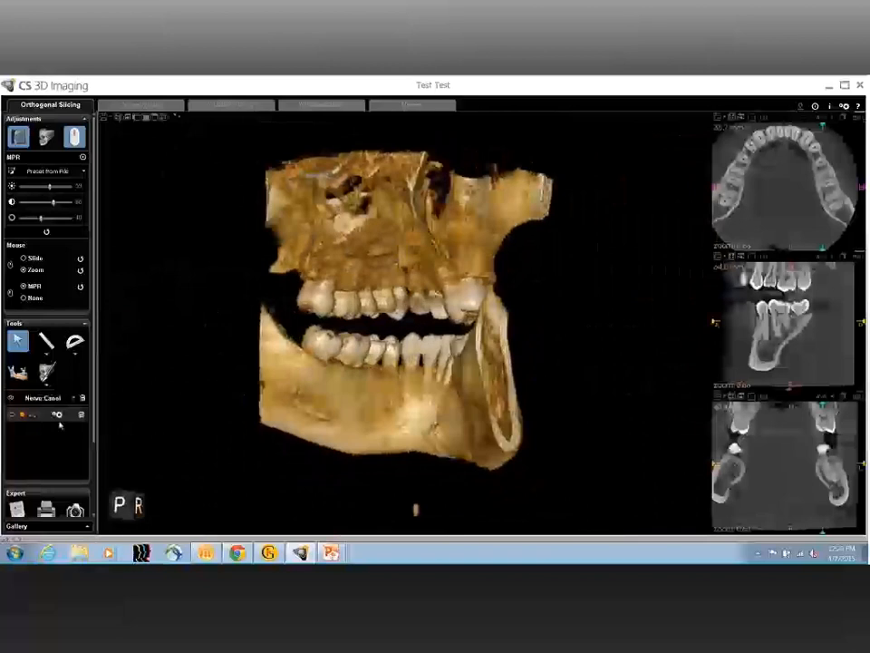
Step: Make the nerve canal visible and turn the 3D model to show the front left of the mandible
click(12, 416)
click(12, 416)
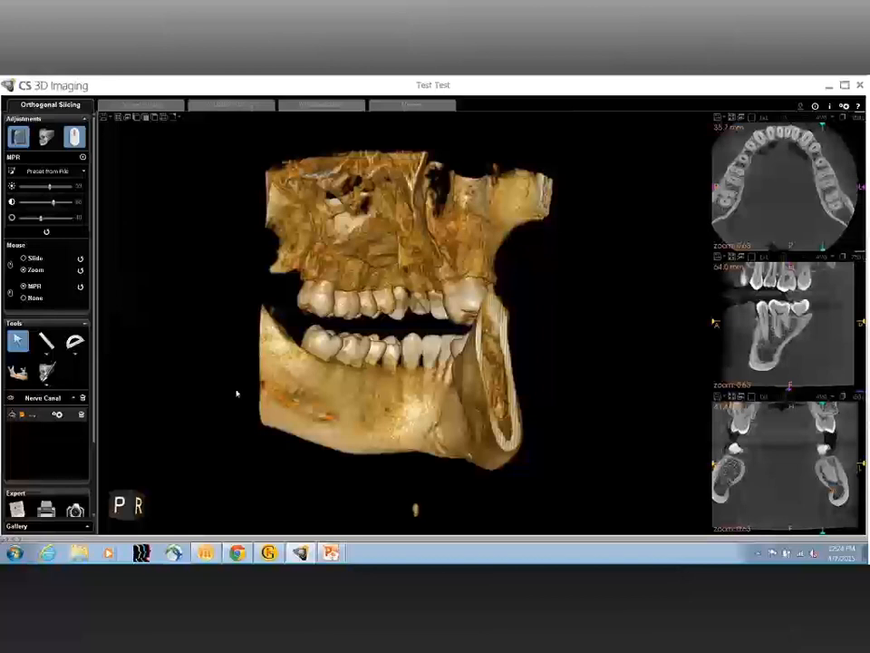
drag(269, 393, 827, 396)
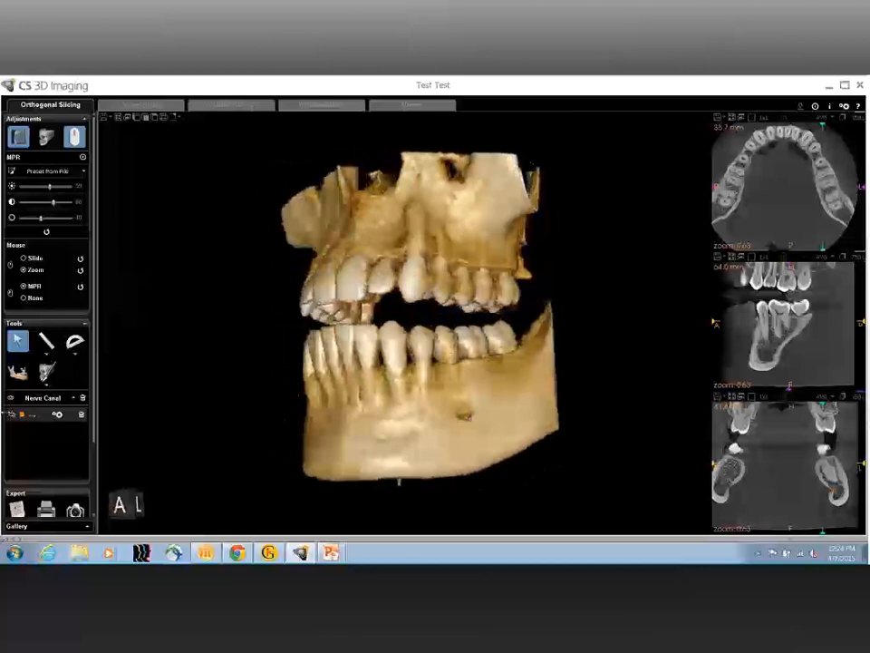
click(13, 415)
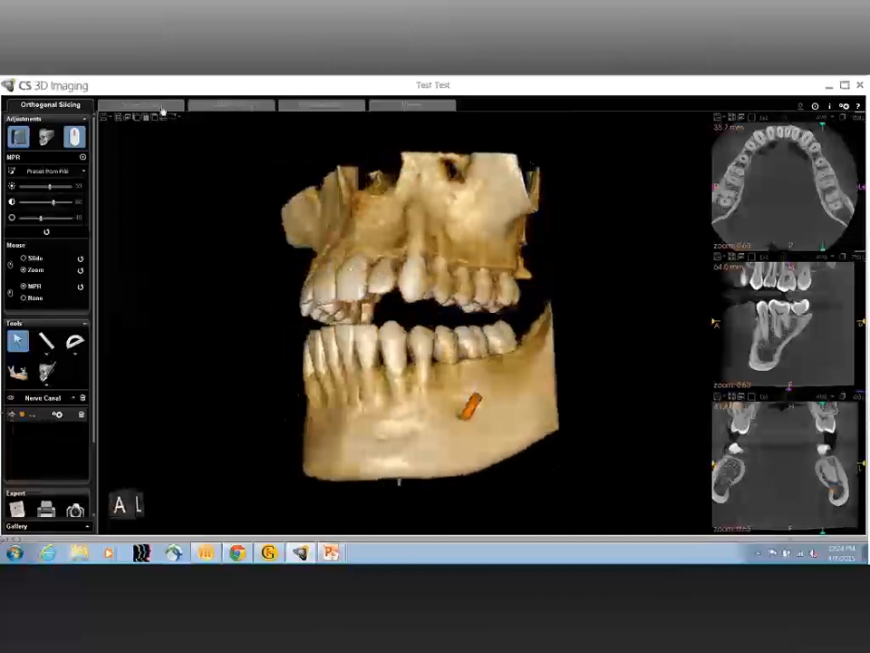
Step: Switch to Curved Slicing, hide the Maxilla region of interest and enlarge the 3D view of the mandible
click(163, 110)
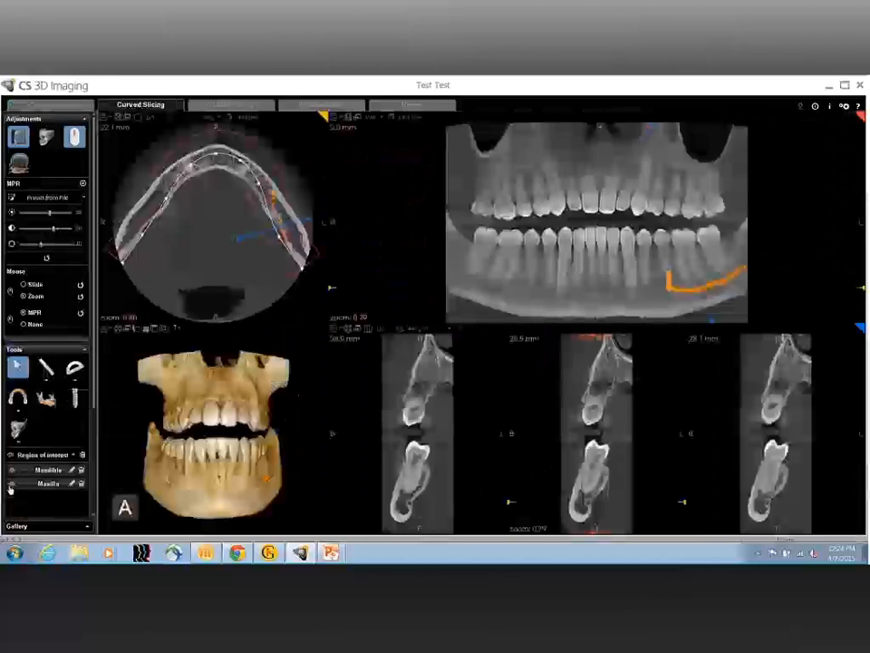
click(13, 485)
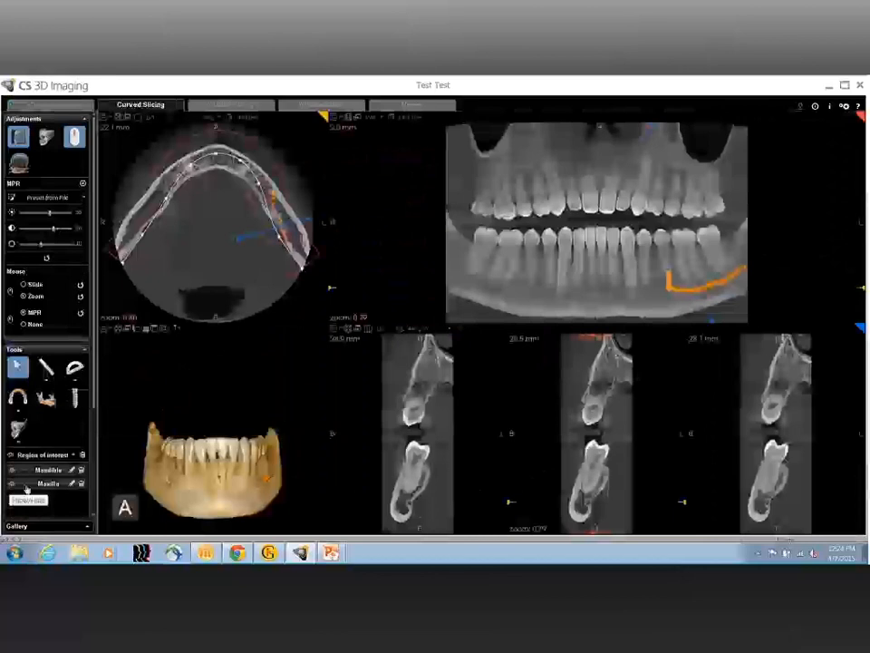
click(119, 331)
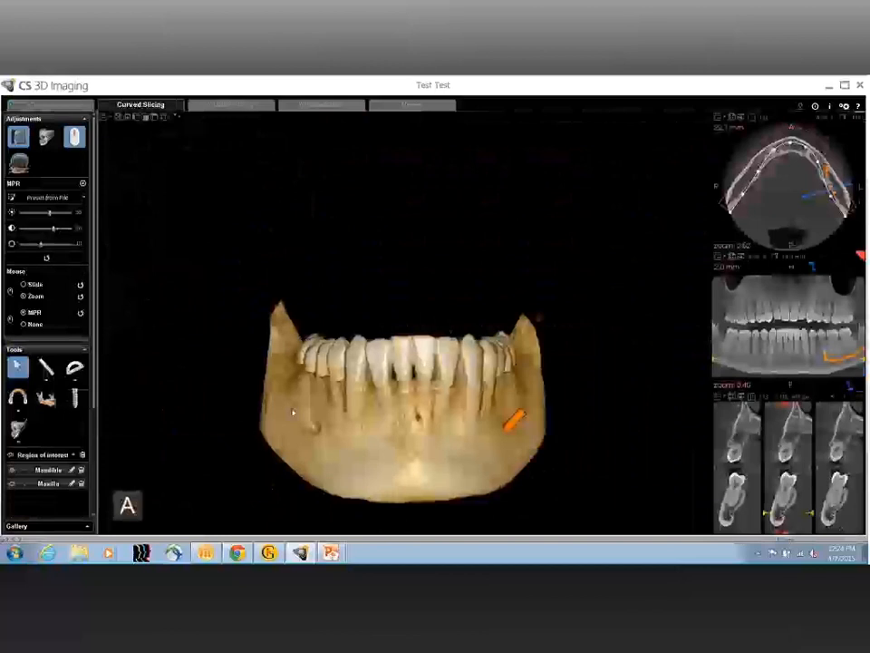
Step: Inspect the isolated mandible and its nerve canal from behind and below
drag(293, 413, 864, 393)
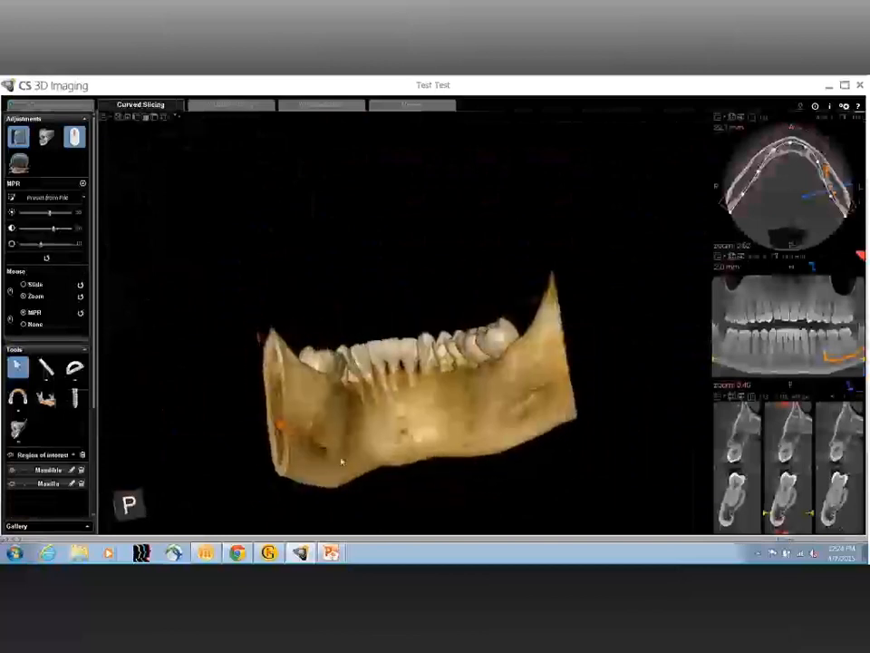
drag(407, 385, 413, 461)
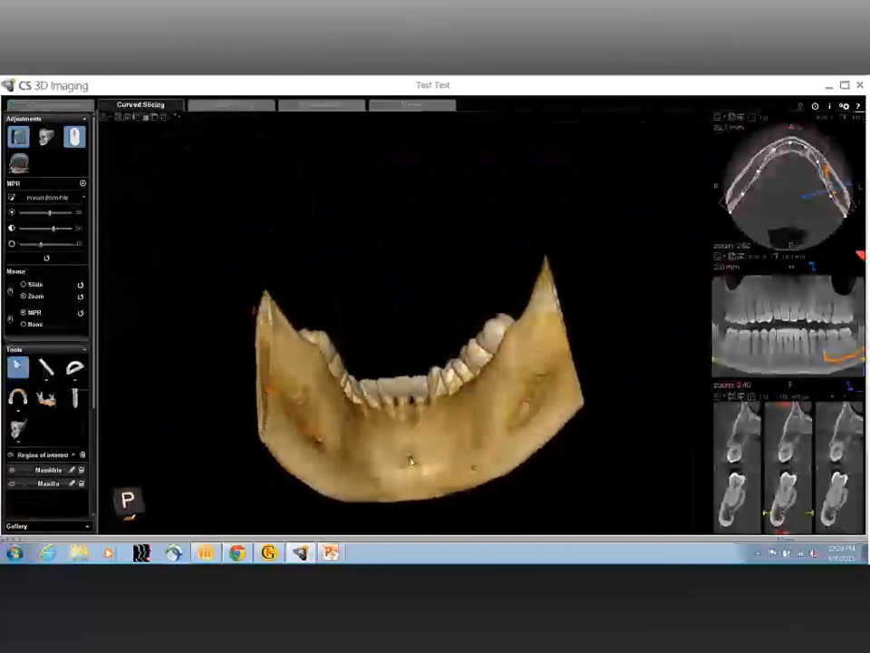
drag(411, 461, 410, 423)
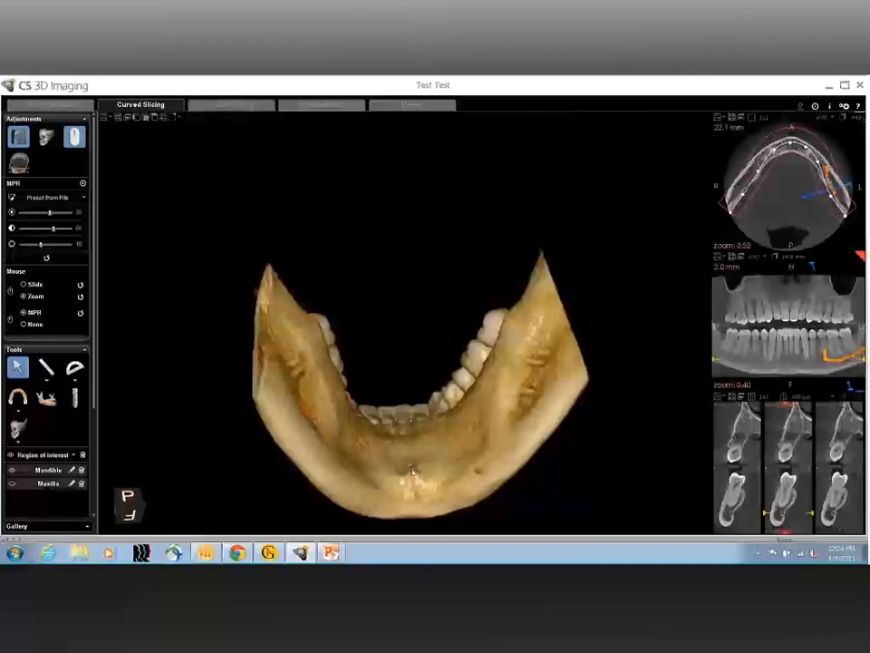
Step: Restore the multi-view layout and set the panoramic view's slice thickness to 750 µm
click(117, 119)
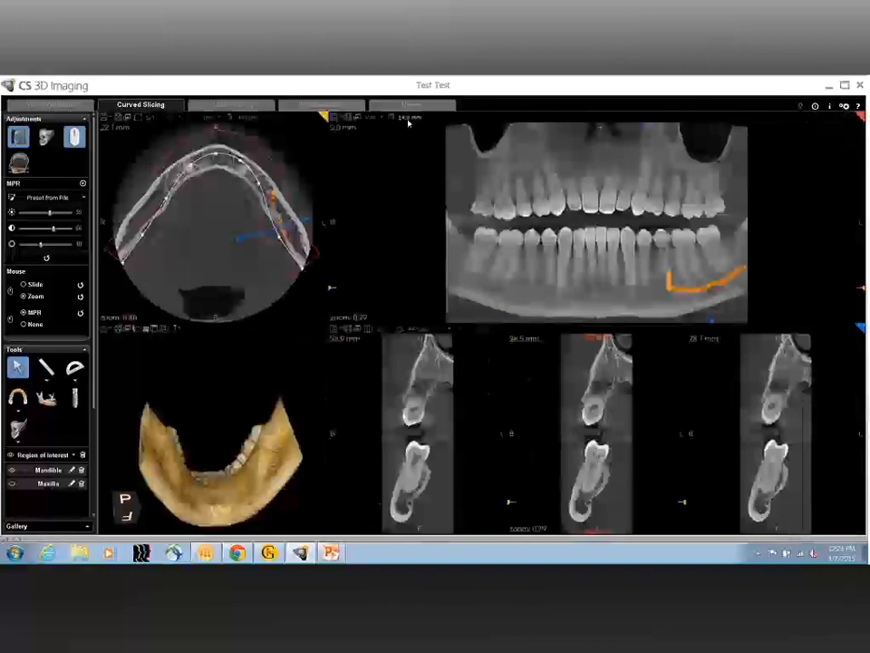
click(408, 120)
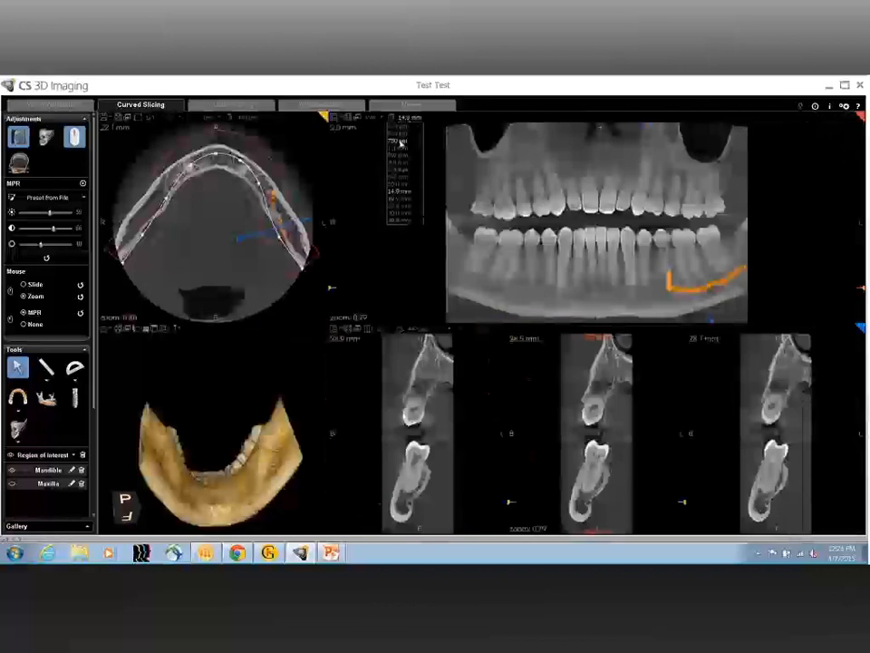
click(400, 142)
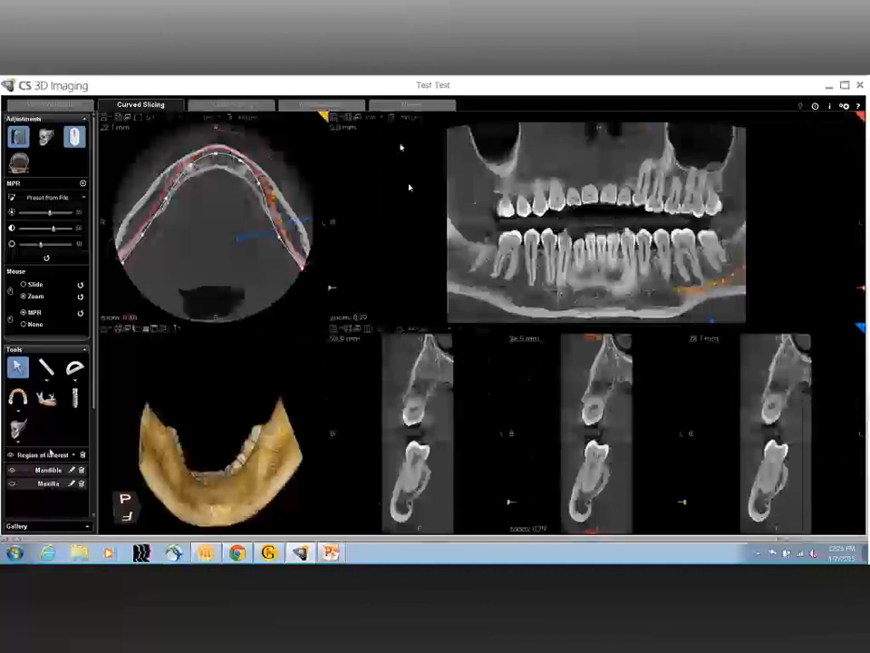
Step: Display the nerve canal entries in the object list and hide the traced nerve canal
click(50, 454)
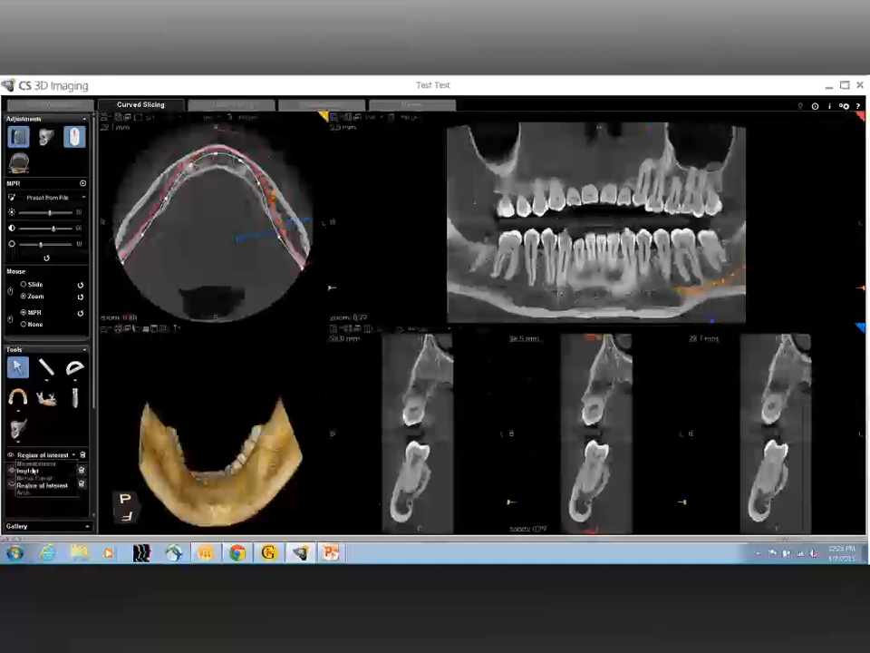
click(33, 478)
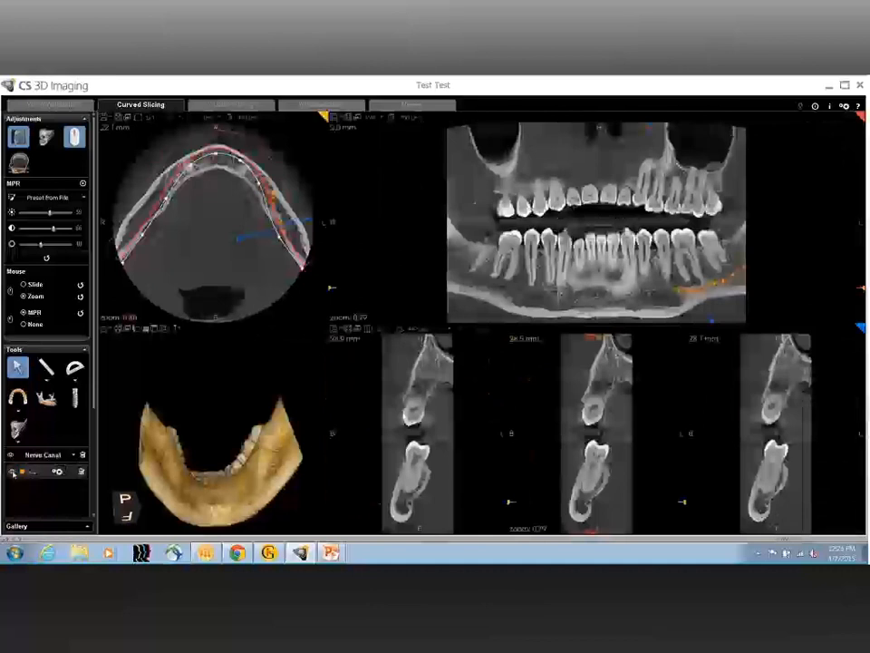
click(13, 473)
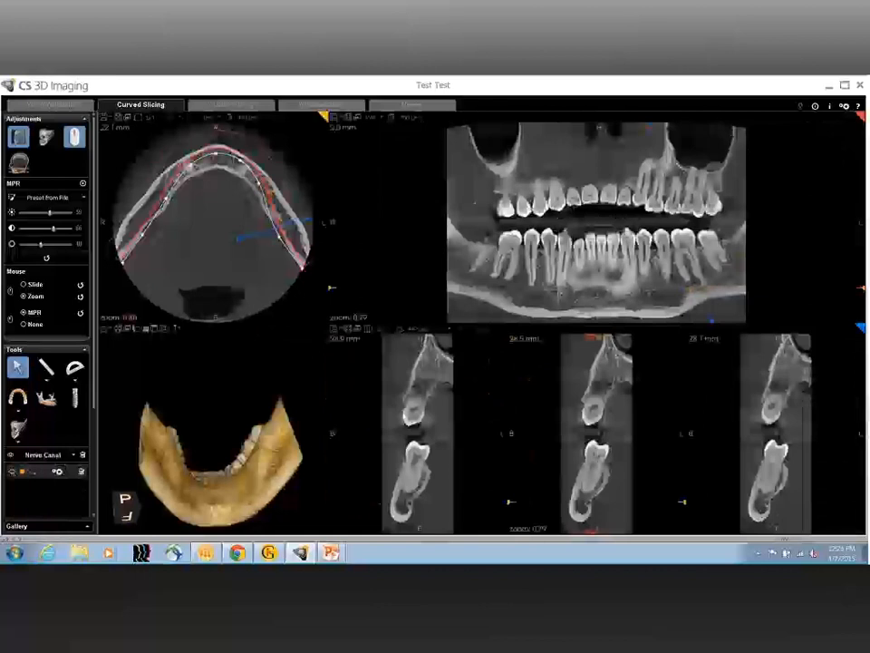
Step: Maximize the cross-sectional slices and turn the 3D mandible to the front, tilted to show its left side
click(350, 330)
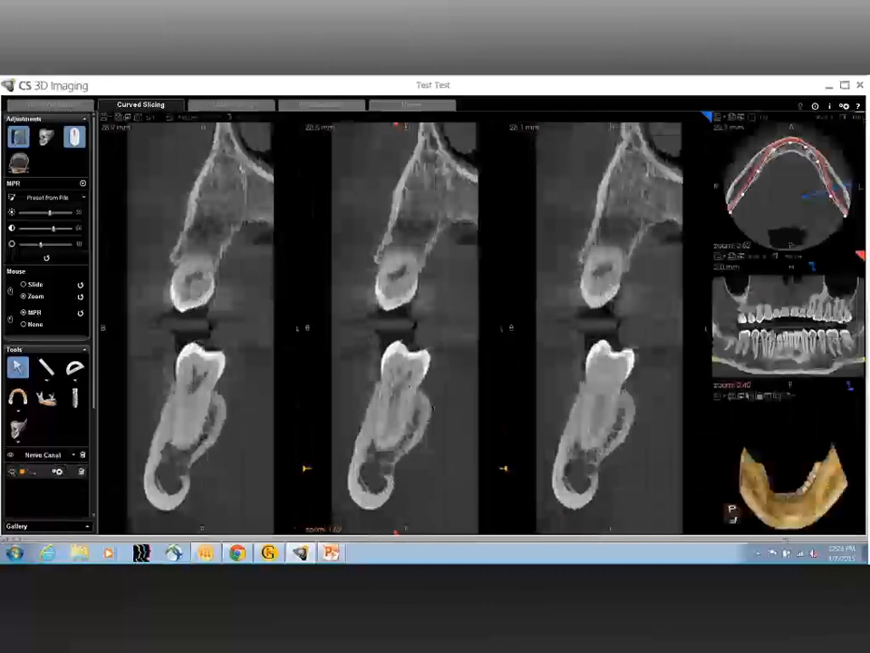
click(762, 397)
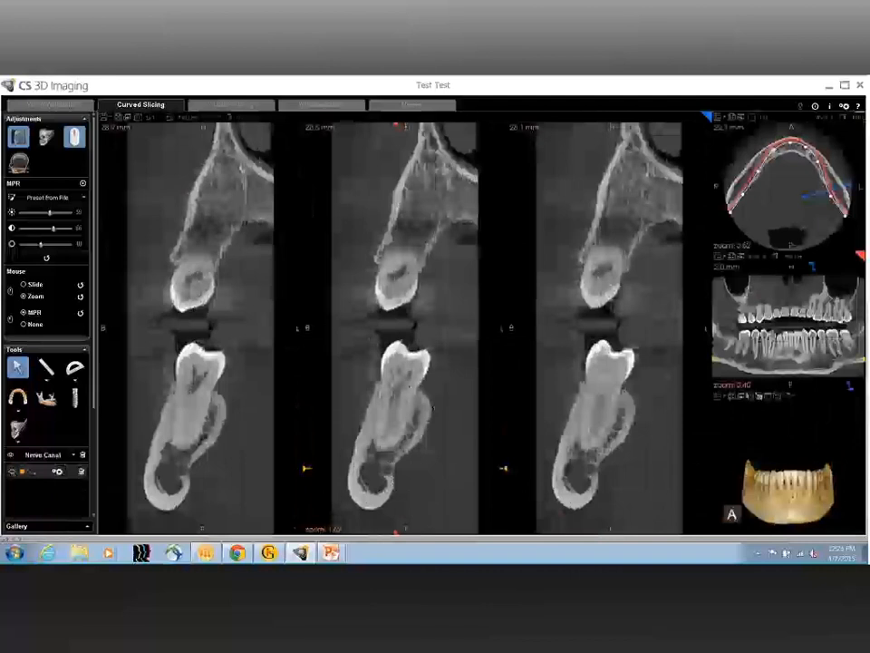
drag(794, 496, 785, 444)
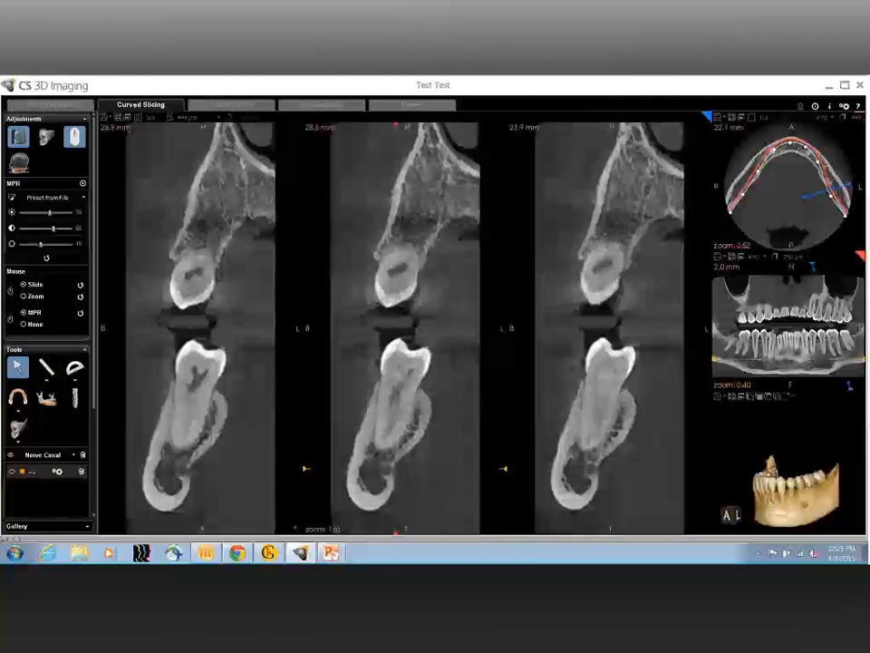
Step: Step through the left molar cross-sections, then recentre the slices on the lower left second premolar's root using the maximized panoramic view
scroll(405, 326, down, 5)
scroll(405, 327, down, 1)
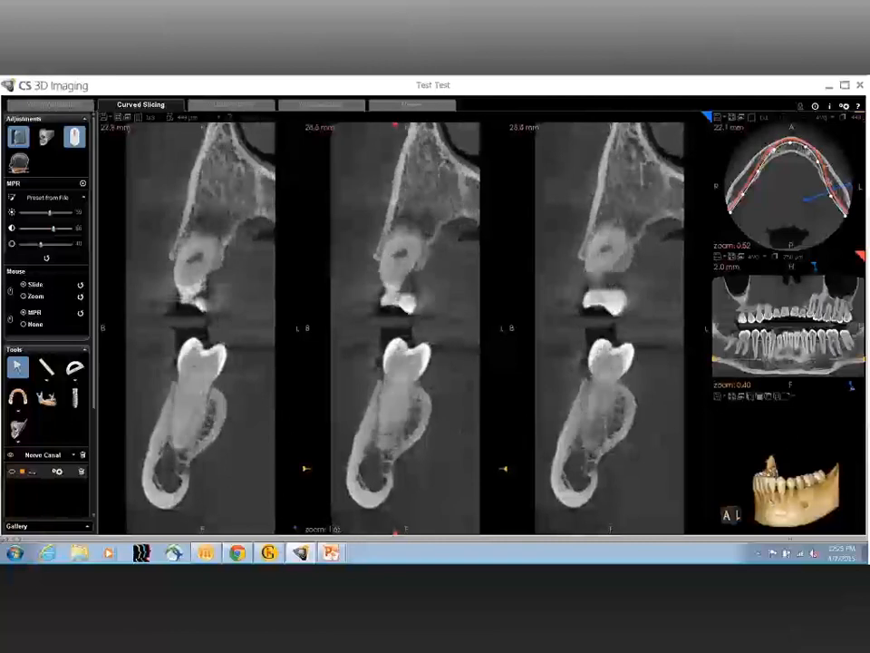
click(734, 258)
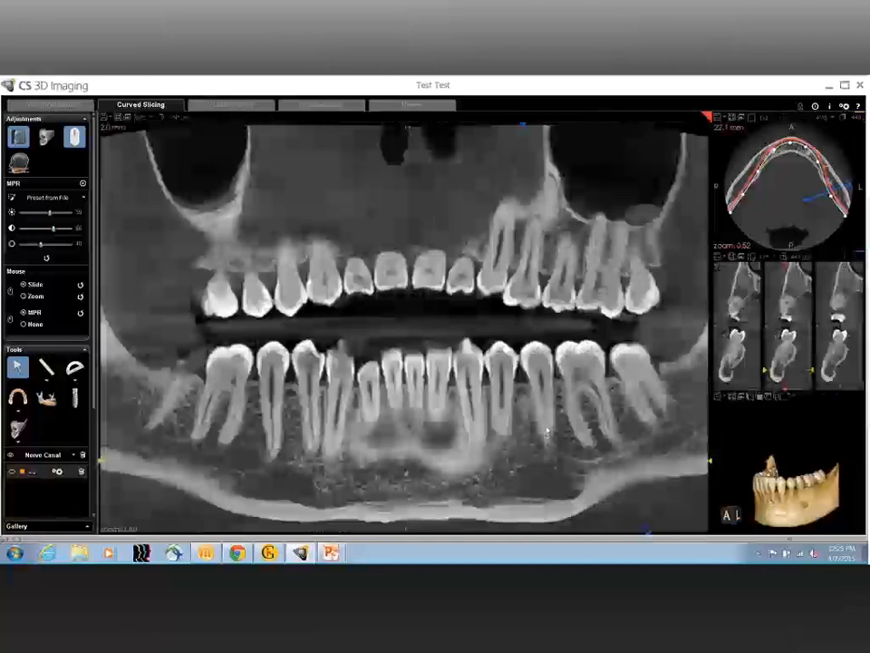
double_click(550, 429)
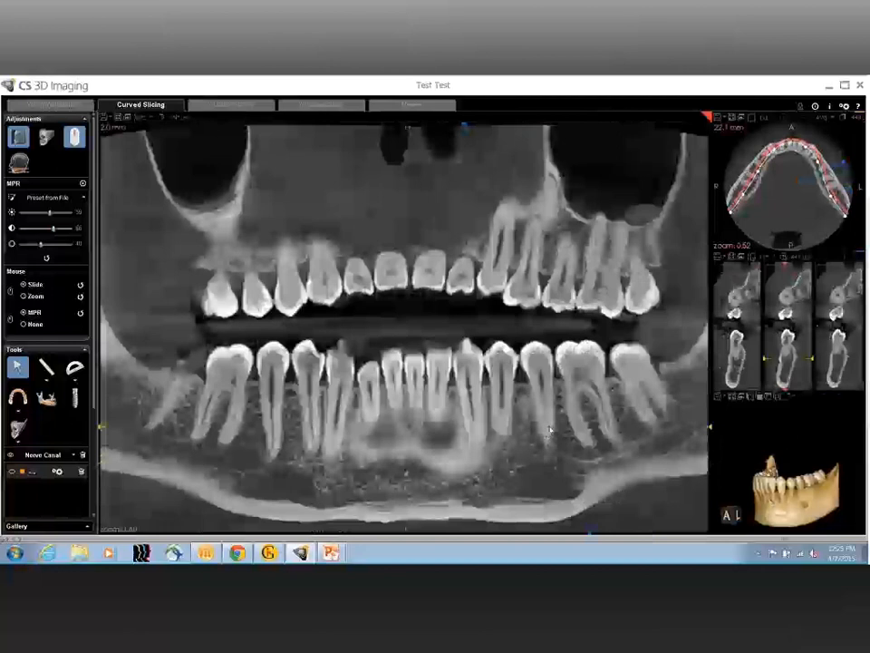
click(730, 256)
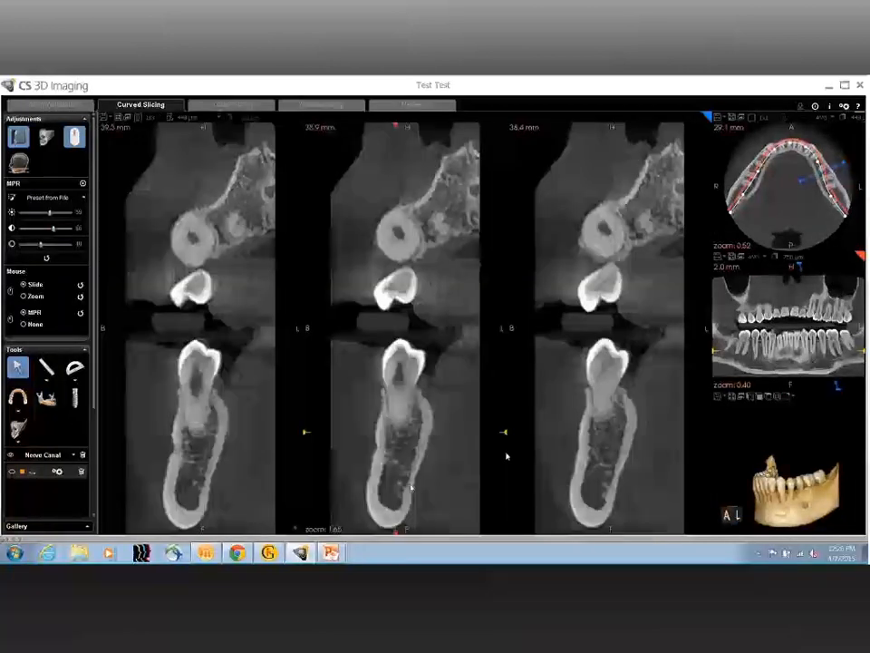
Step: Browse the cross-sections around the lower left premolars to examine the mental foramen, with the nerve canal shown and hidden again
scroll(384, 486, up, 2)
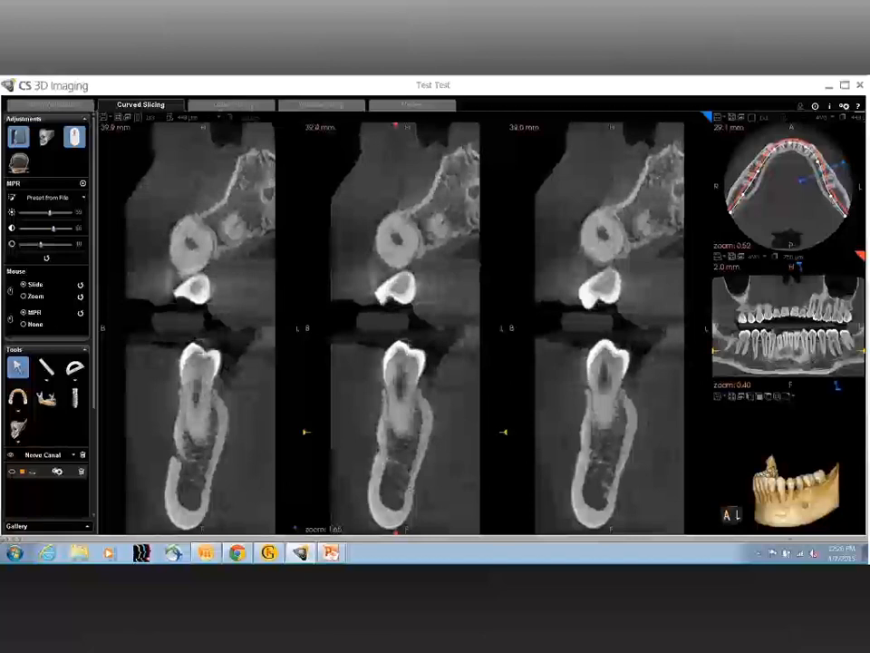
scroll(384, 484, up, 5)
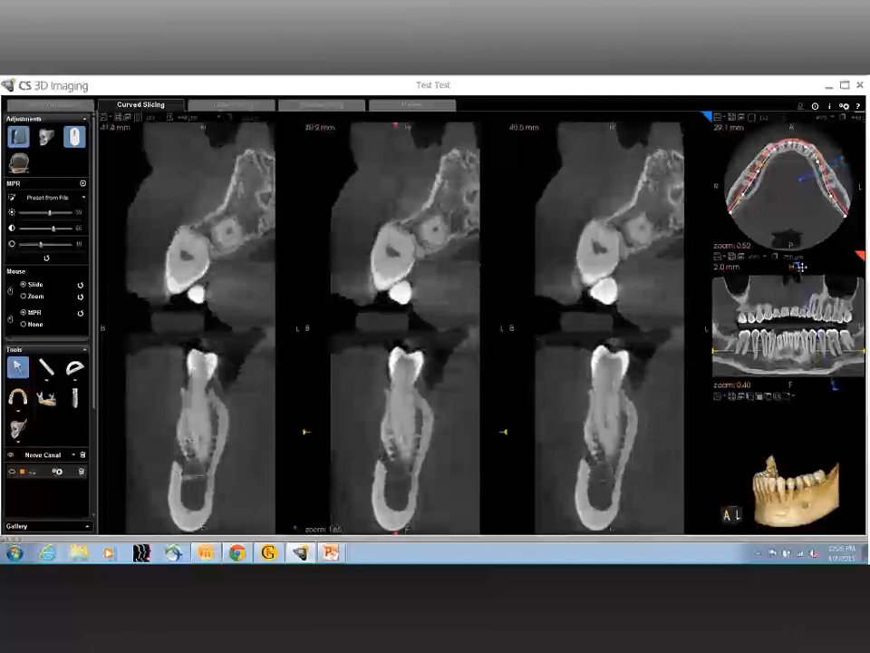
mouse_move(799, 266)
mouse_down()
mouse_move(819, 264)
mouse_move(808, 273)
mouse_up()
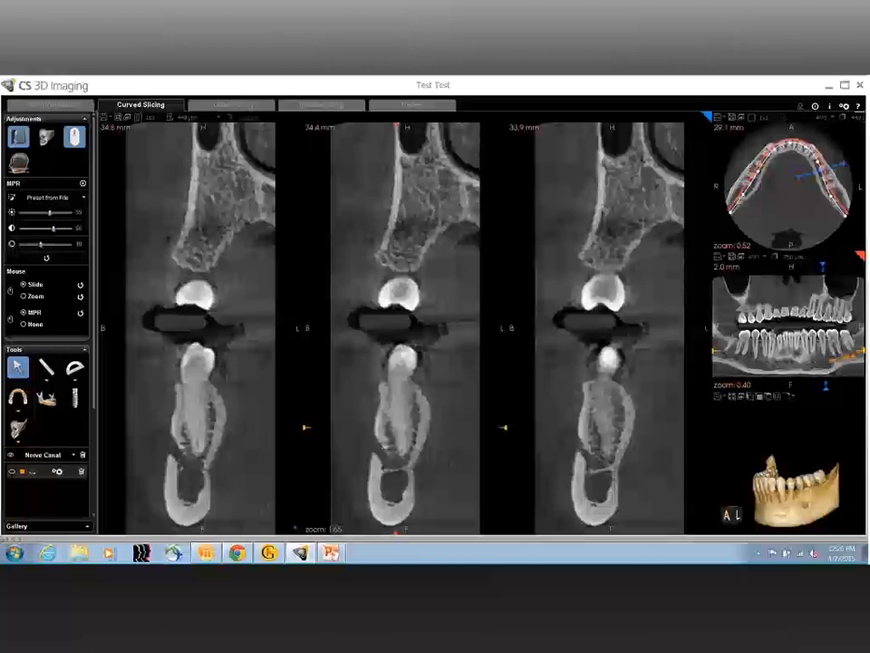
click(12, 472)
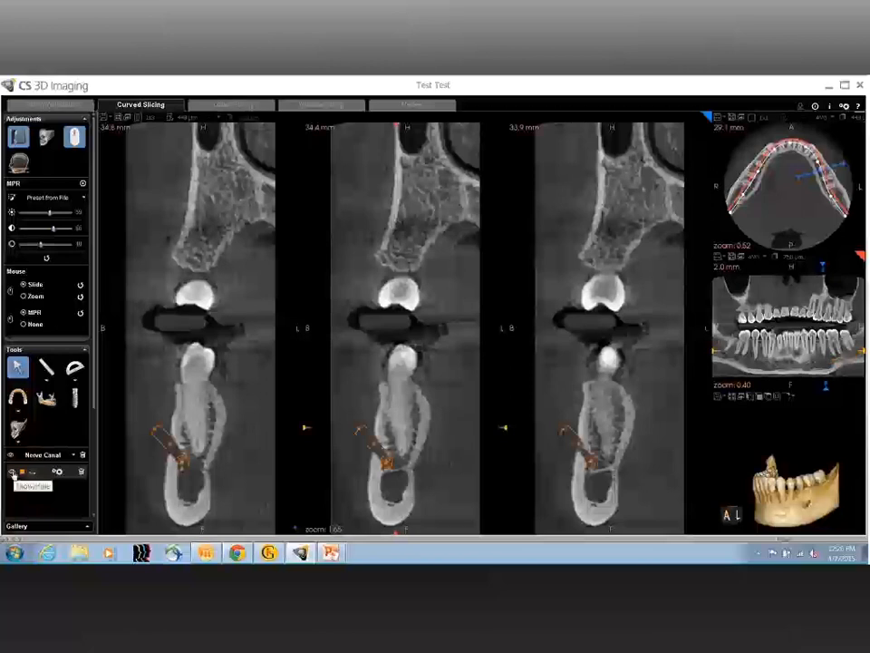
click(13, 473)
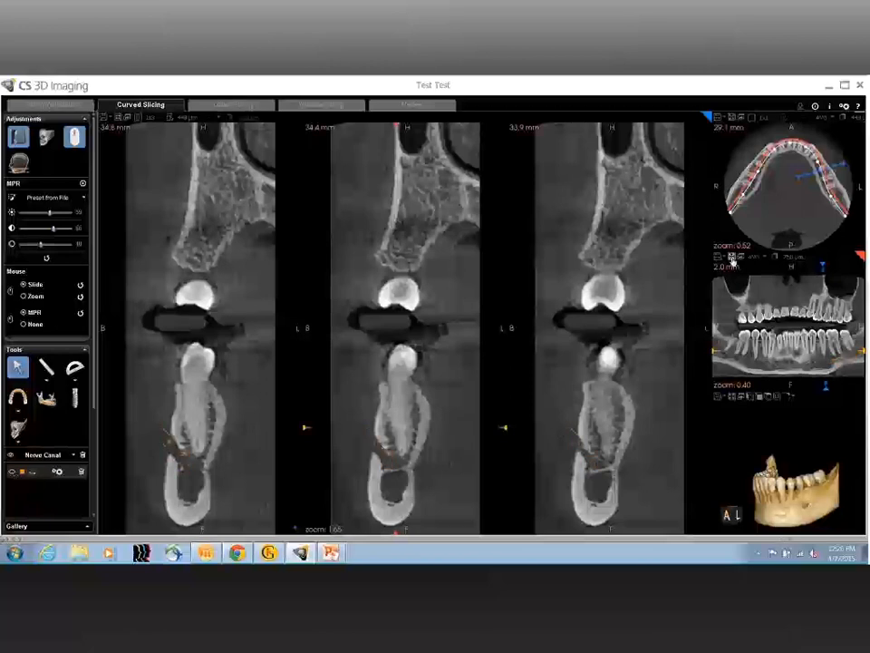
Step: Recentre the slices on the lower central incisors in the maximized panoramic view and enlarge the cross-sections
click(732, 258)
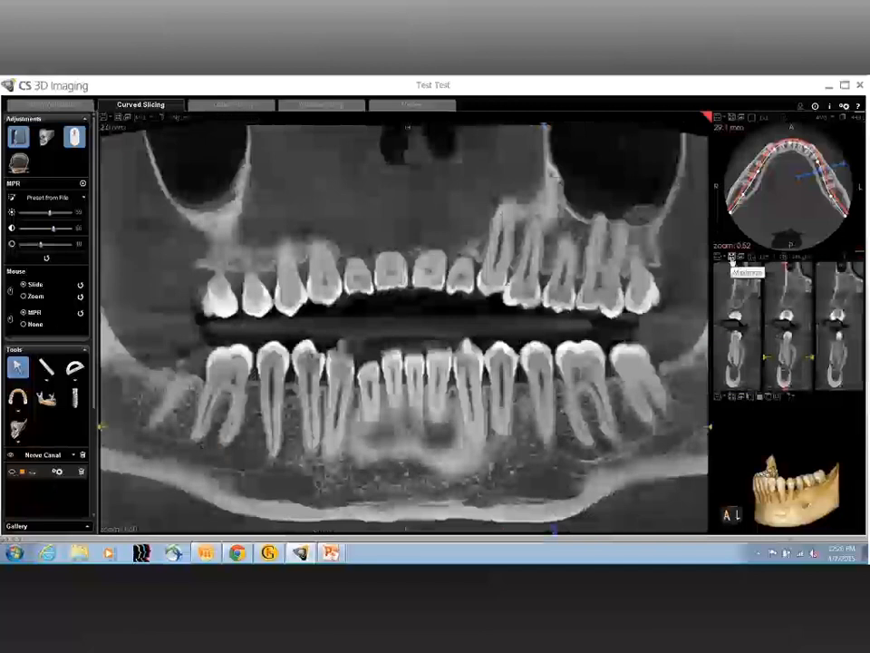
click(408, 433)
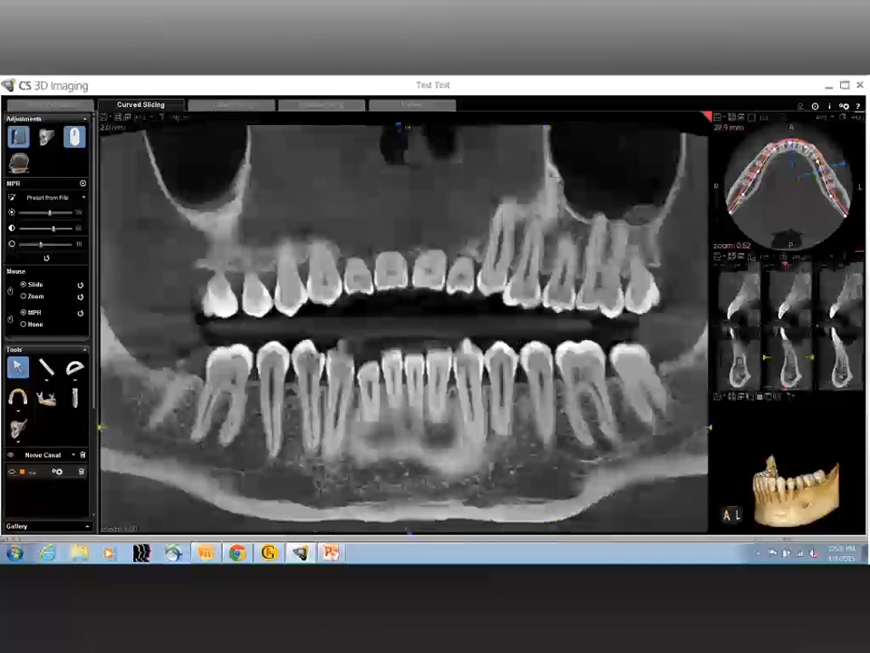
click(730, 258)
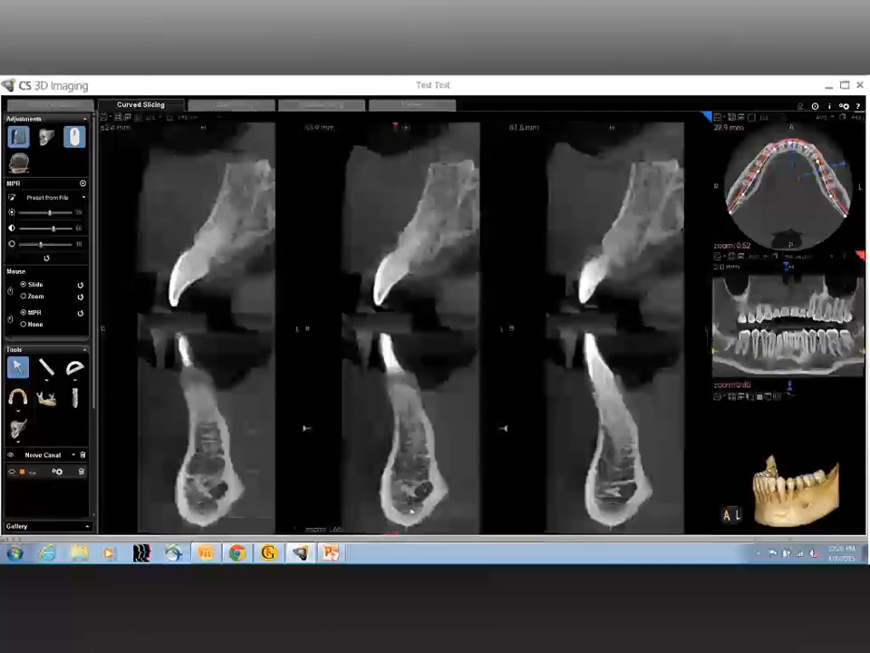
Step: Step through the cross-sections at the front of the mandible to examine the bone beneath the lower incisors
scroll(56, 495, down, 5)
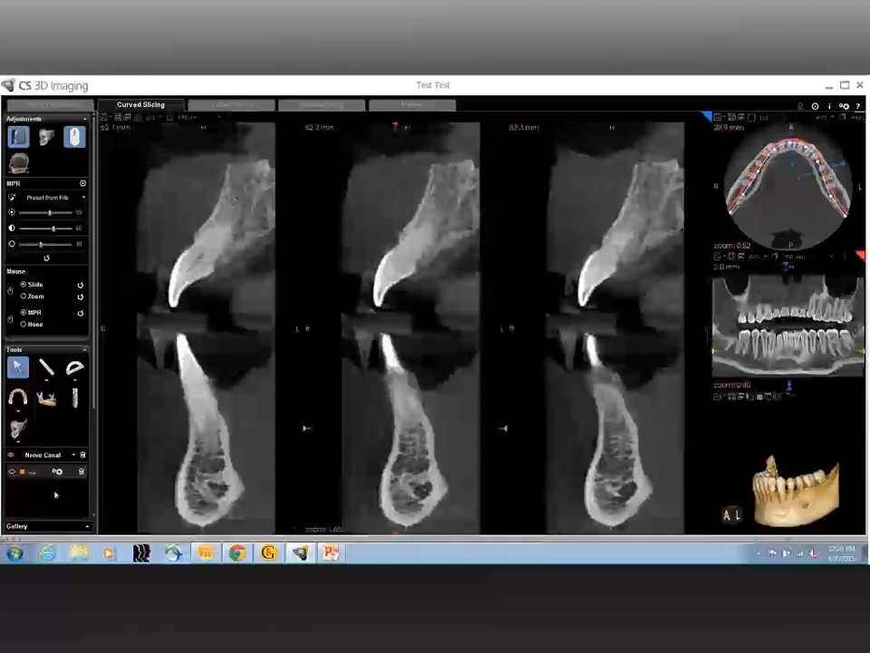
scroll(56, 494, down, 3)
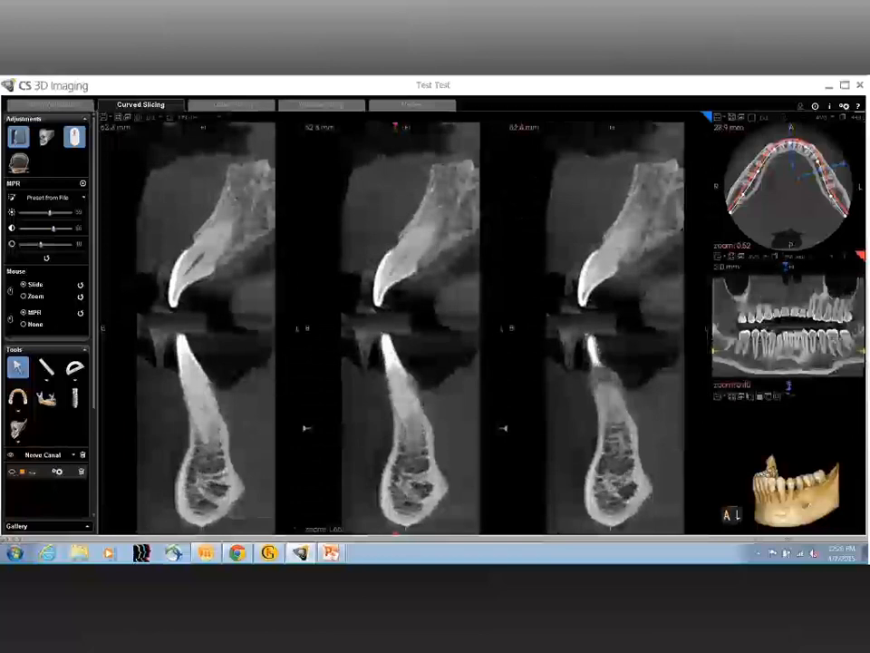
scroll(109, 495, down, 5)
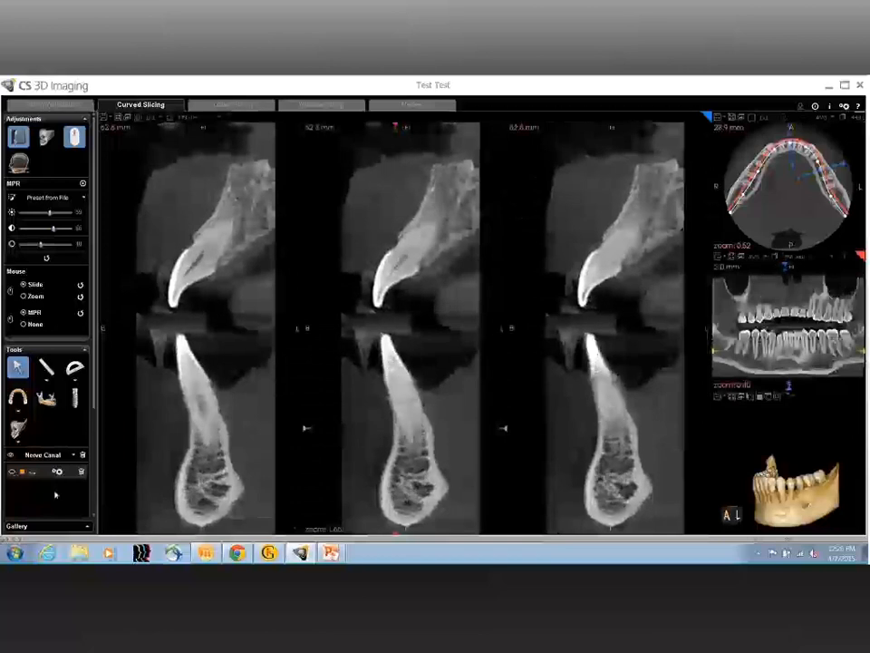
scroll(413, 506, down, 1)
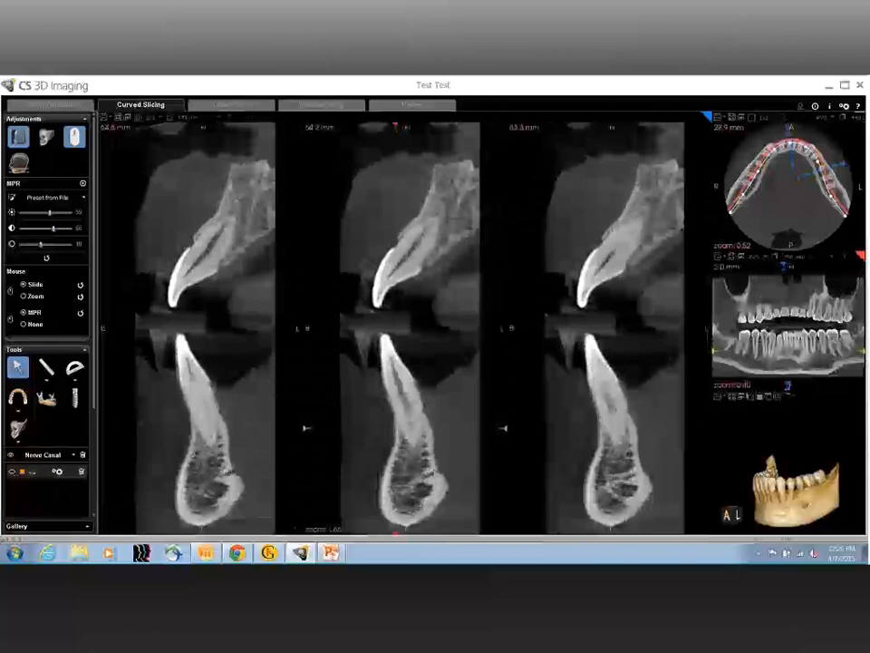
scroll(414, 506, down, 2)
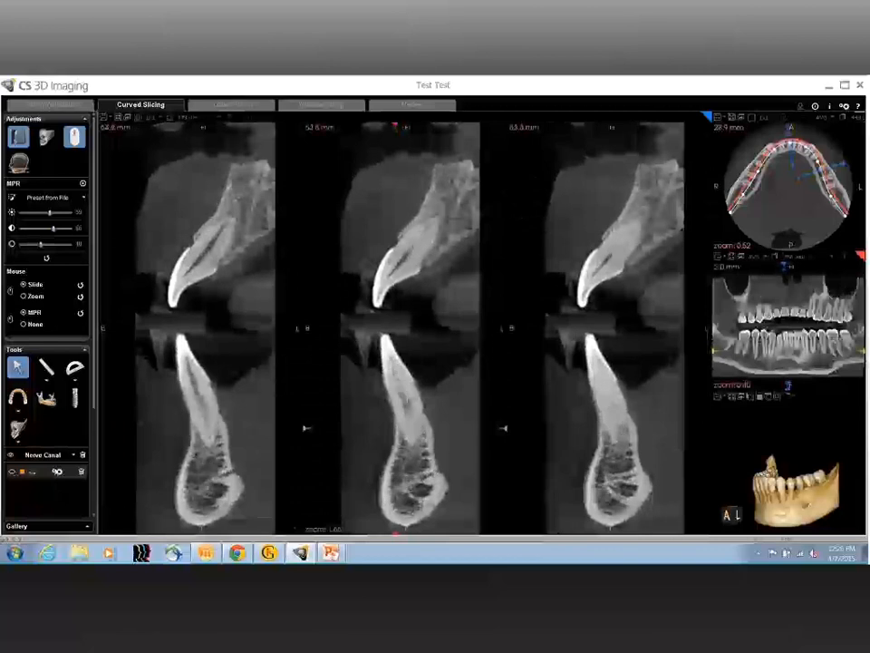
scroll(431, 487, down, 3)
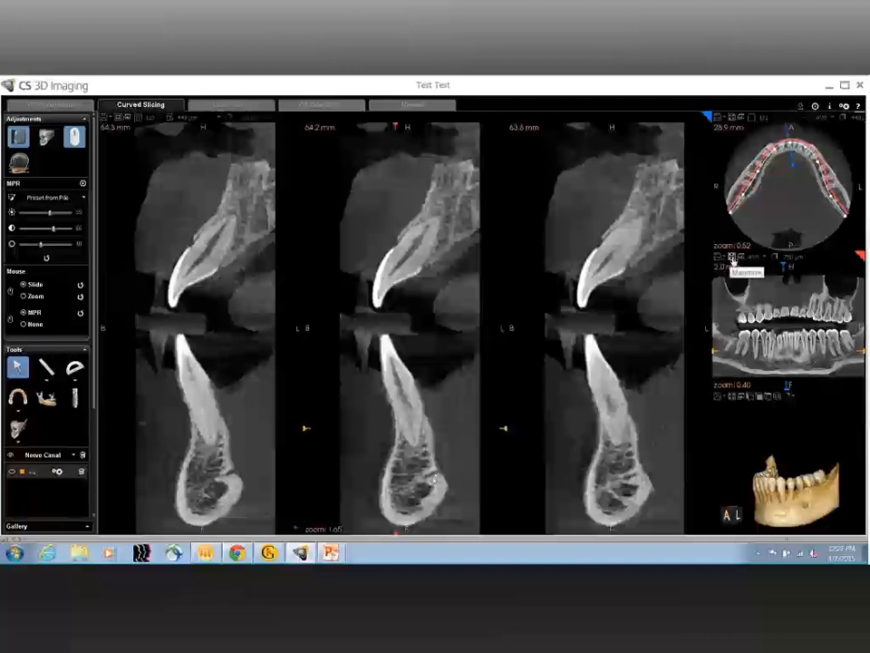
Step: Set the panoramic view's slice thickness to 10.0 mm in its maximized view and restore the multi-view layout
click(734, 261)
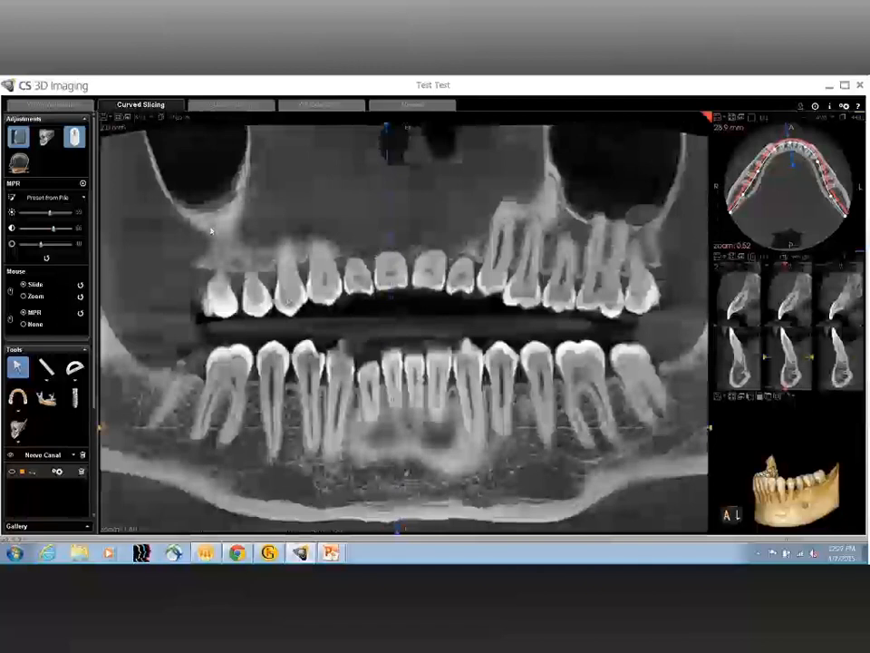
click(167, 117)
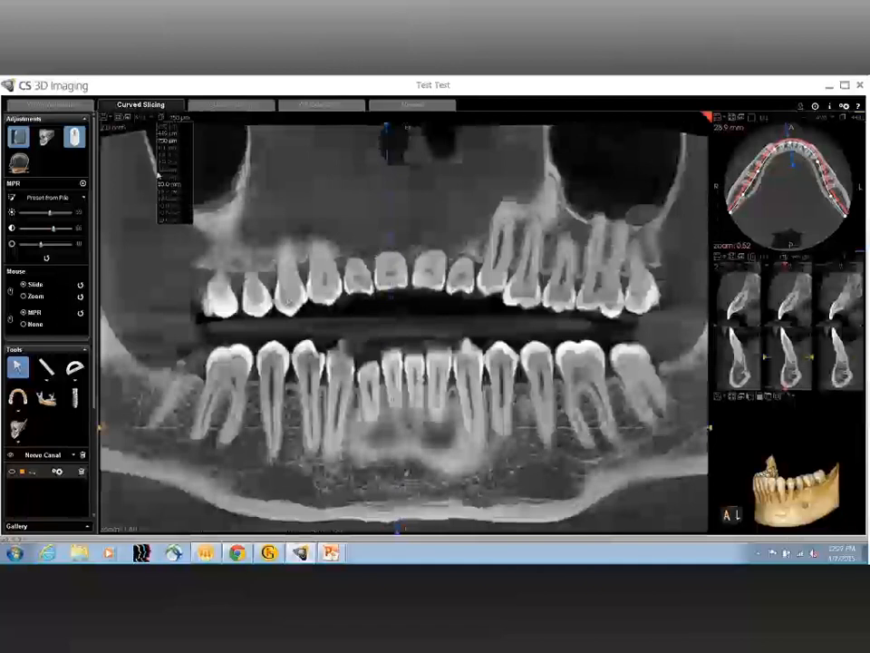
click(160, 181)
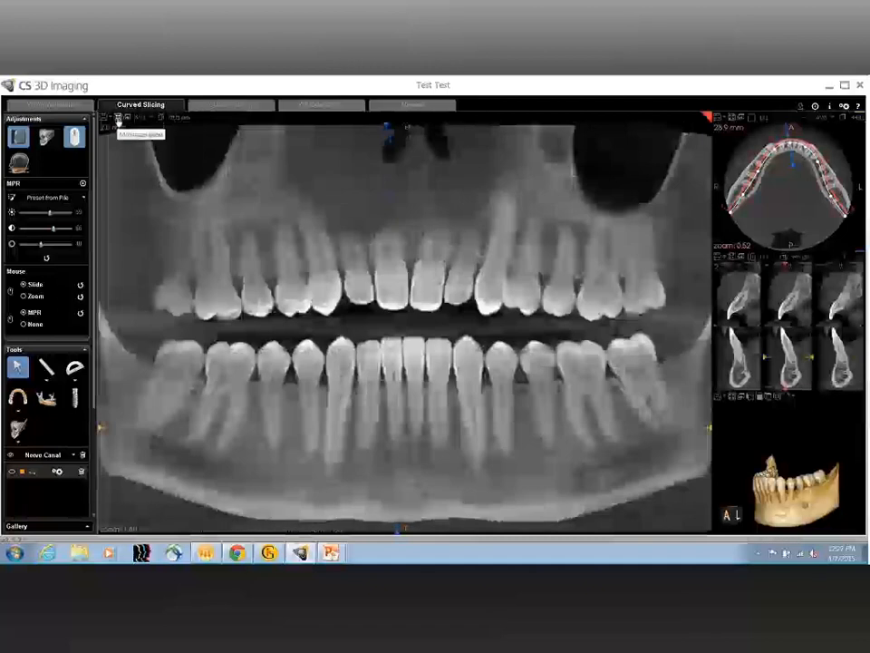
click(118, 119)
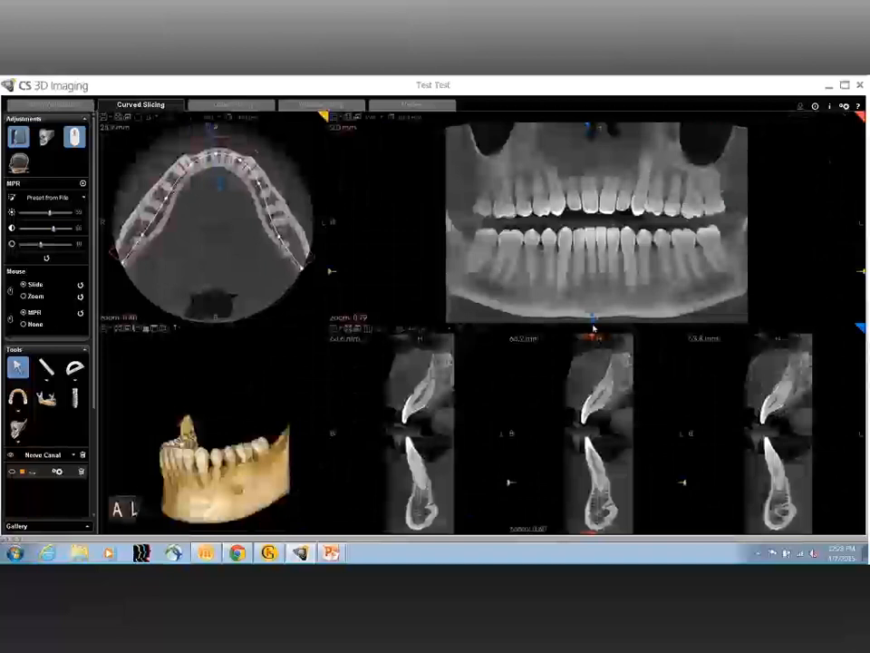
Step: Move the cross-sectional slices to the right molar region on the panoramic view and maximize them
click(498, 259)
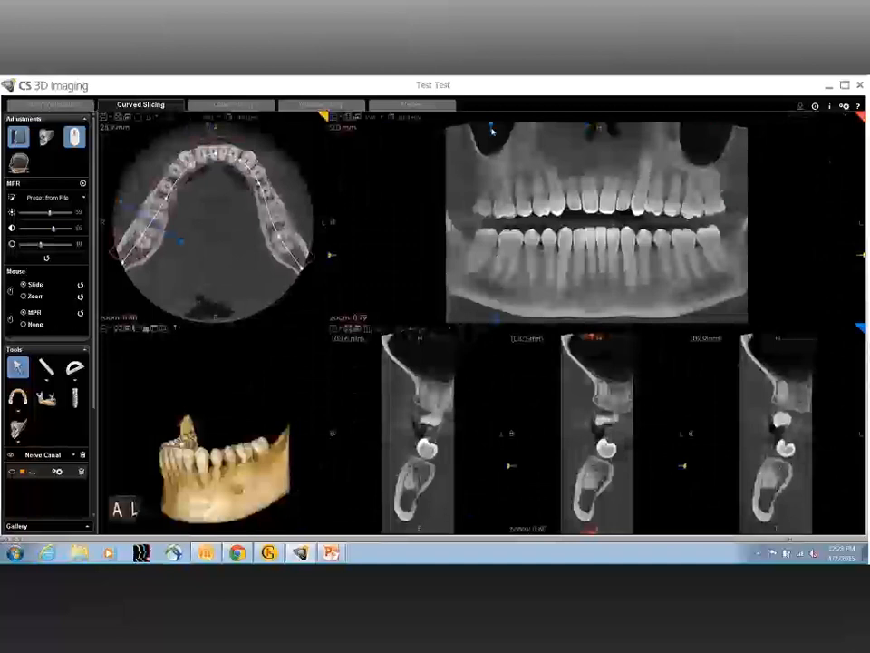
drag(491, 129, 526, 122)
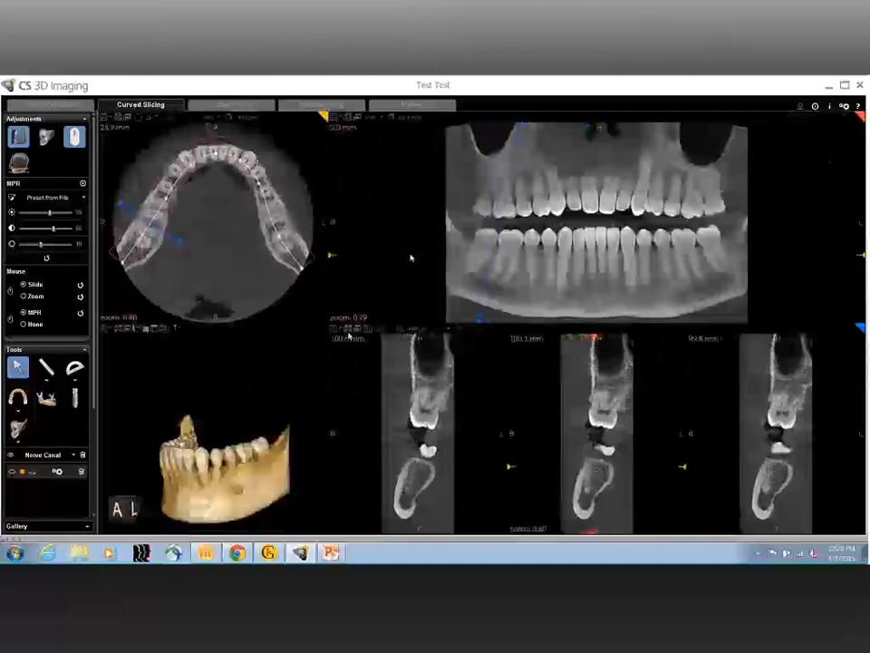
click(348, 329)
click(348, 331)
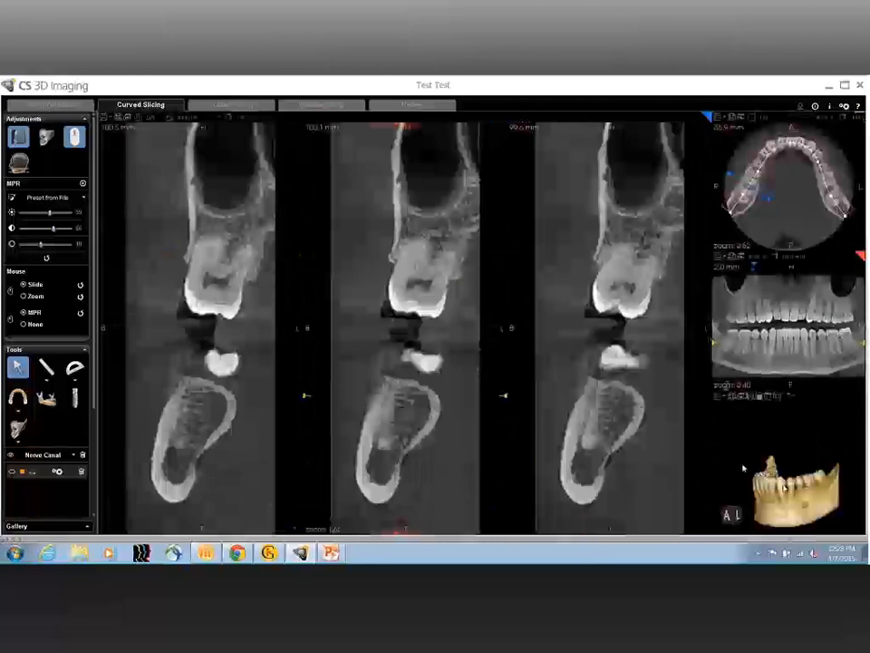
Step: Shift the 3D mandible upward in its view and turn it to show the front right side
middle_drag(786, 487, 780, 450)
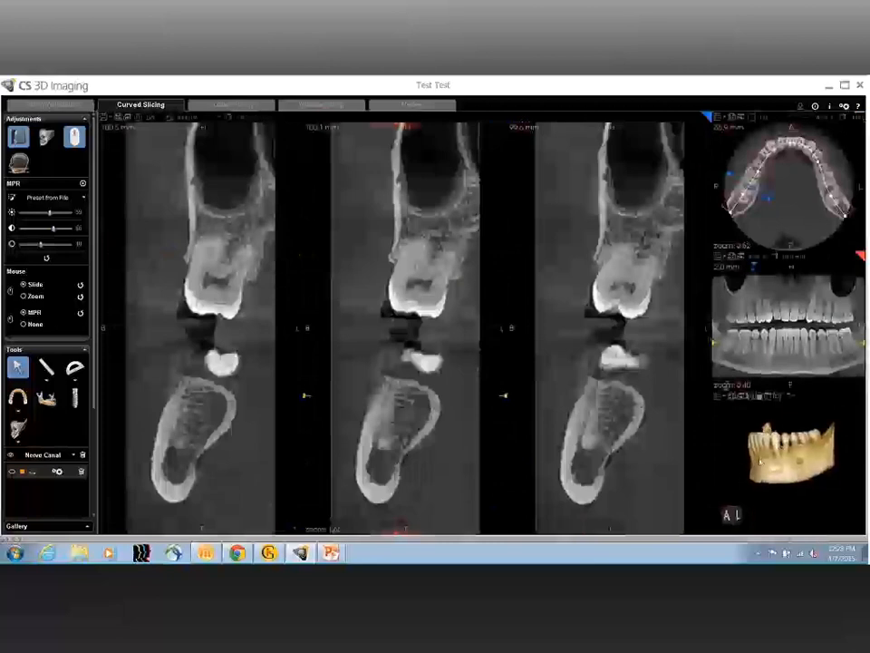
drag(778, 450, 815, 461)
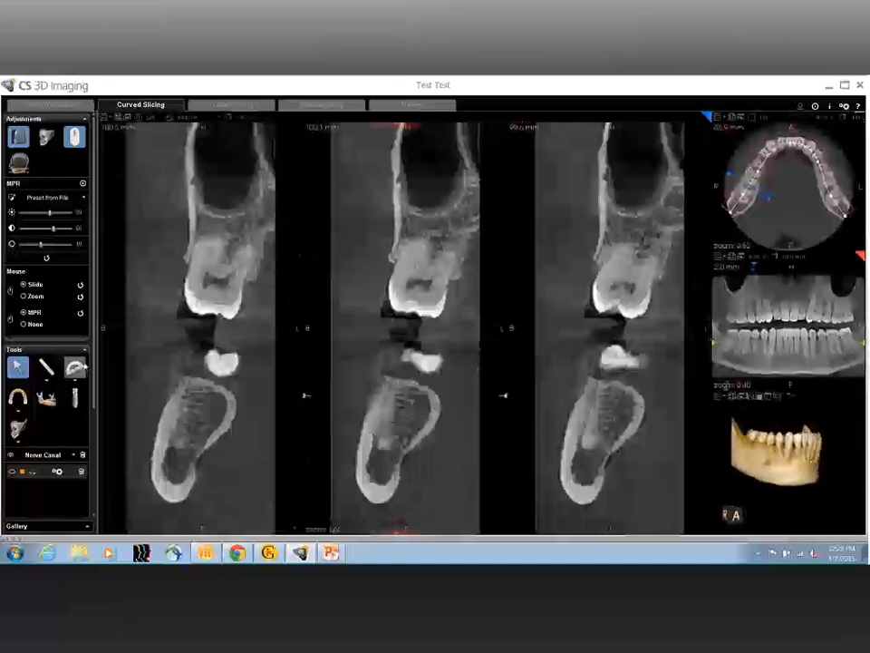
Step: Measure an angle in the middle cross-section from the upper molar down to the mandible and across the lingual side, and delete the measurement
click(76, 368)
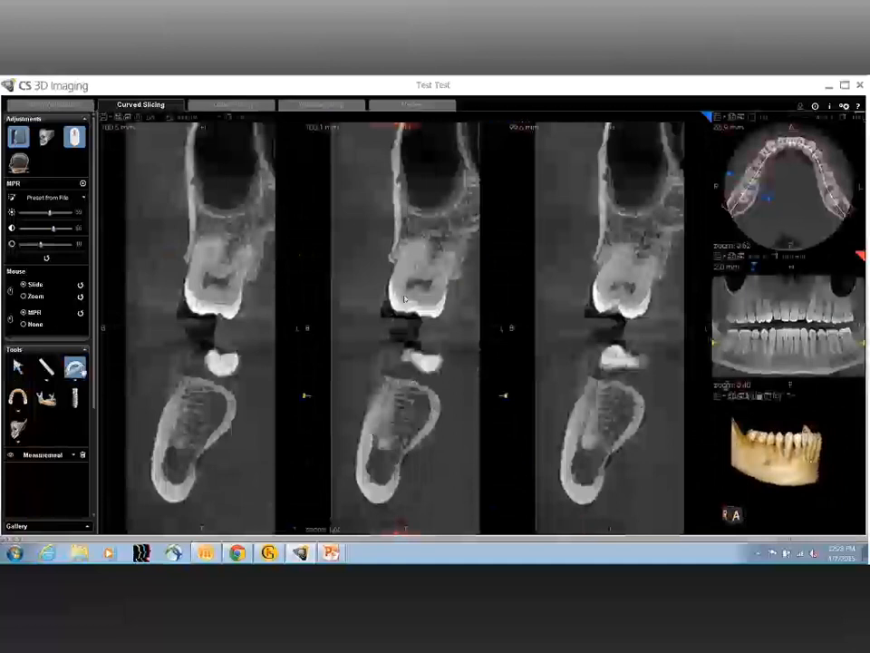
click(423, 273)
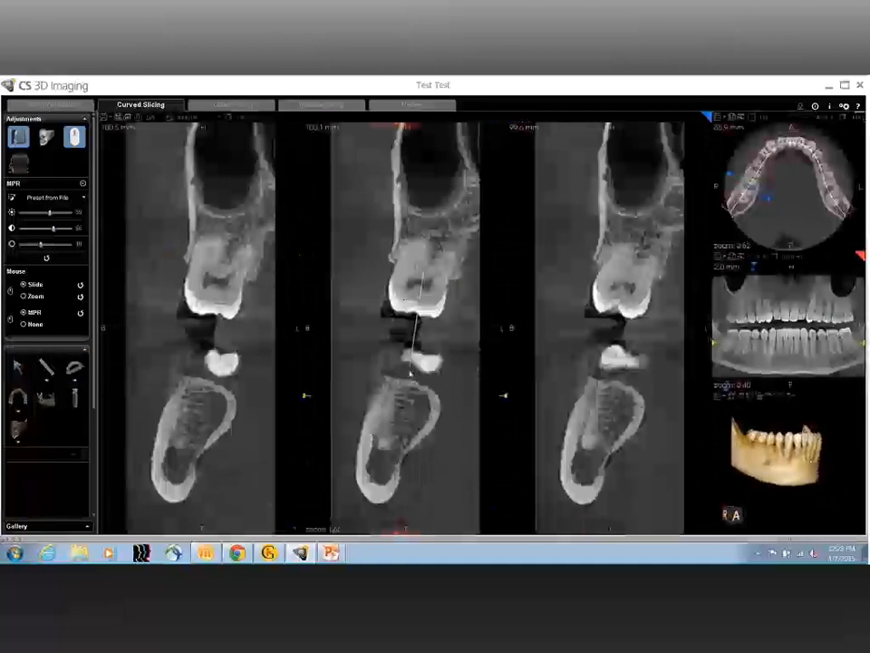
click(392, 432)
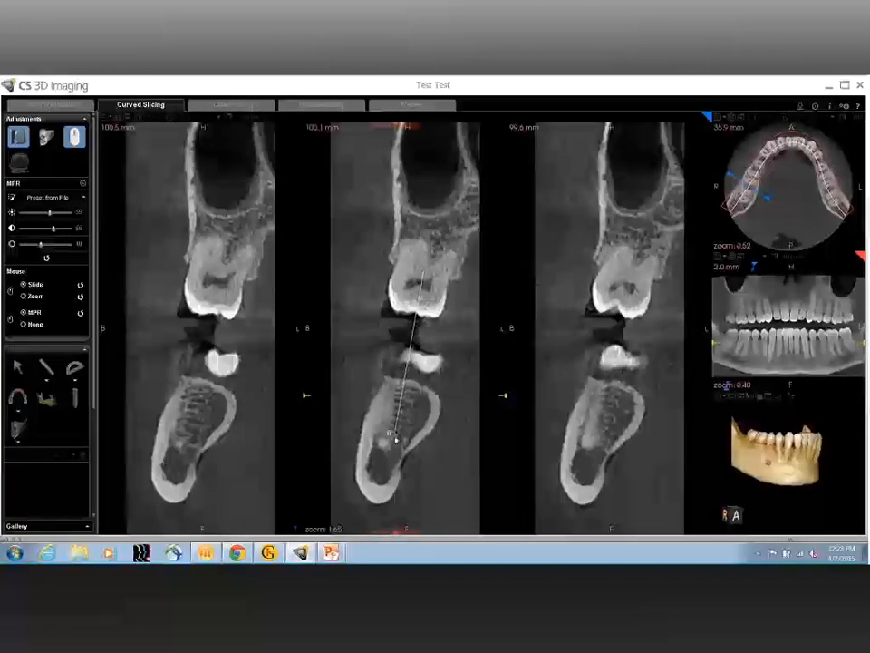
click(473, 439)
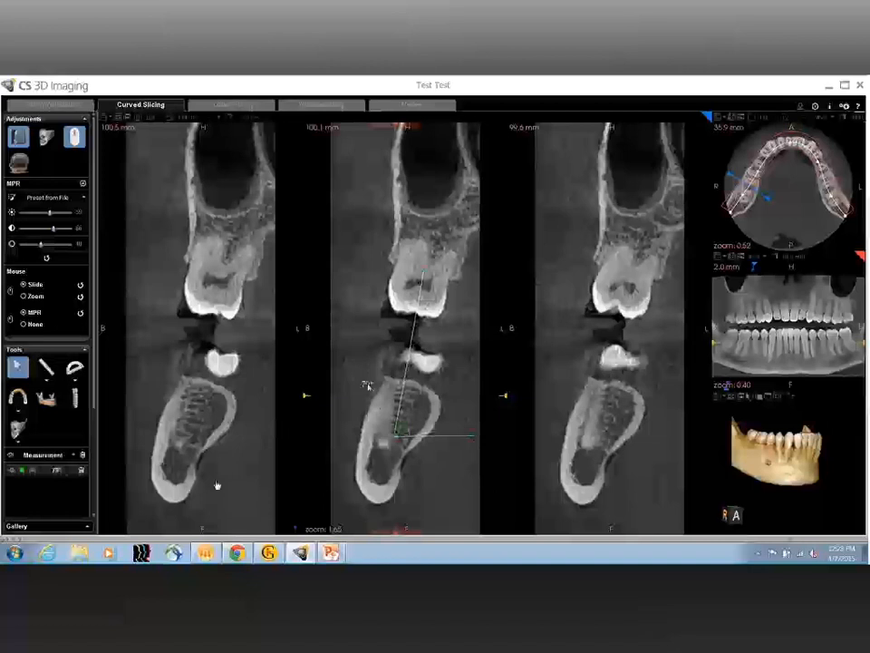
click(82, 472)
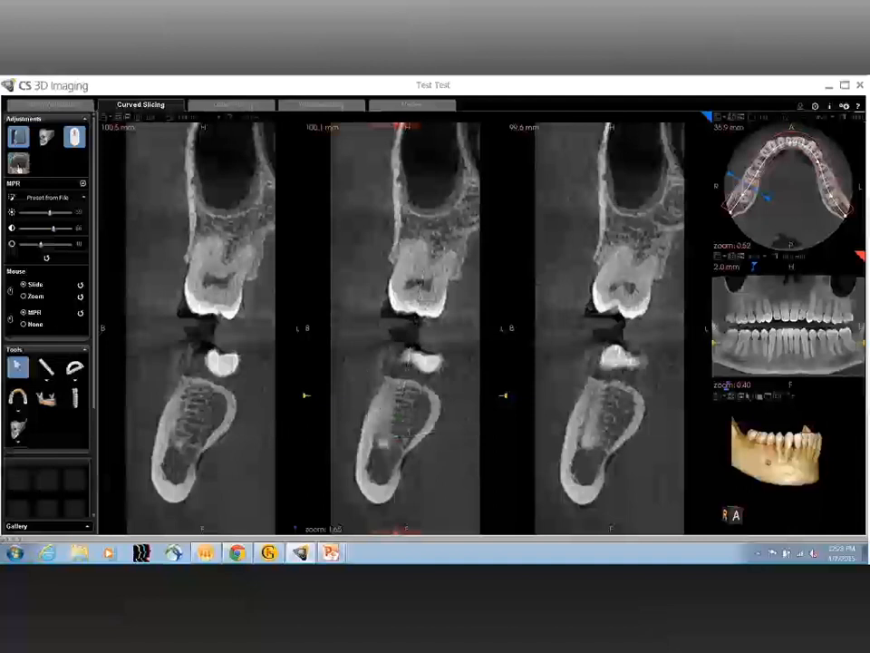
Step: Restrict the region of interest to the lower jaw by lowering its upper limit to the gap between the teeth
click(18, 163)
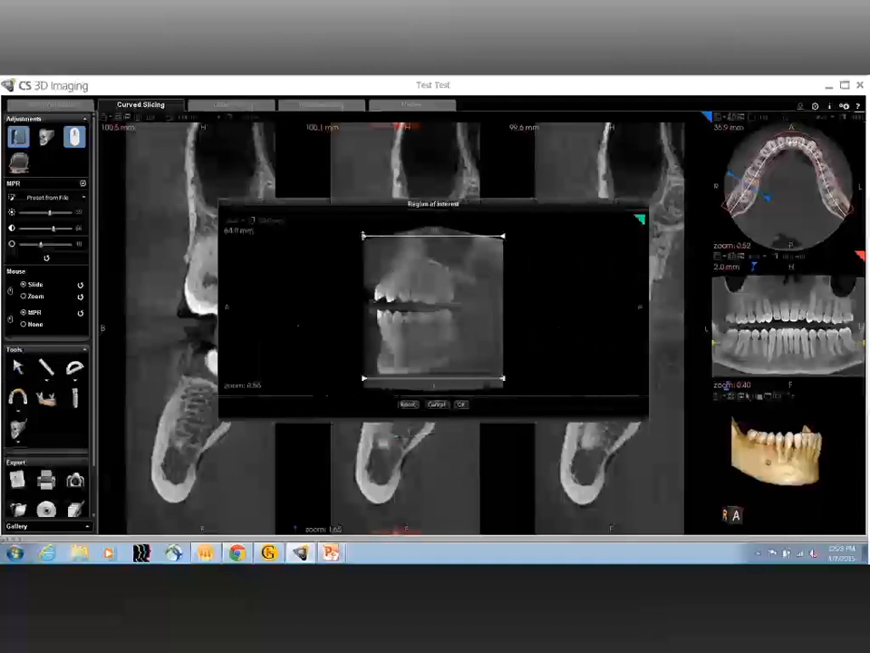
drag(363, 235, 365, 306)
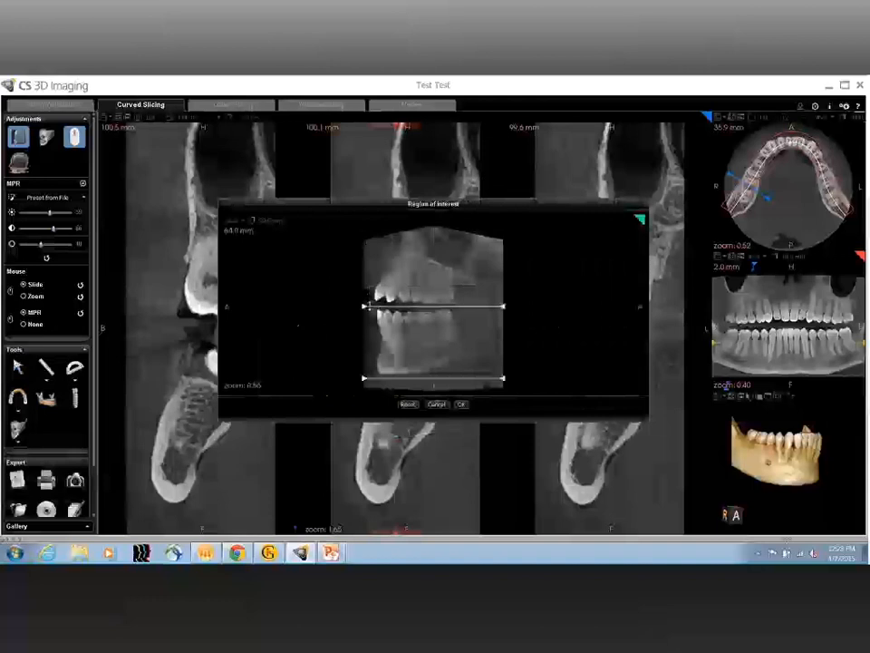
click(461, 404)
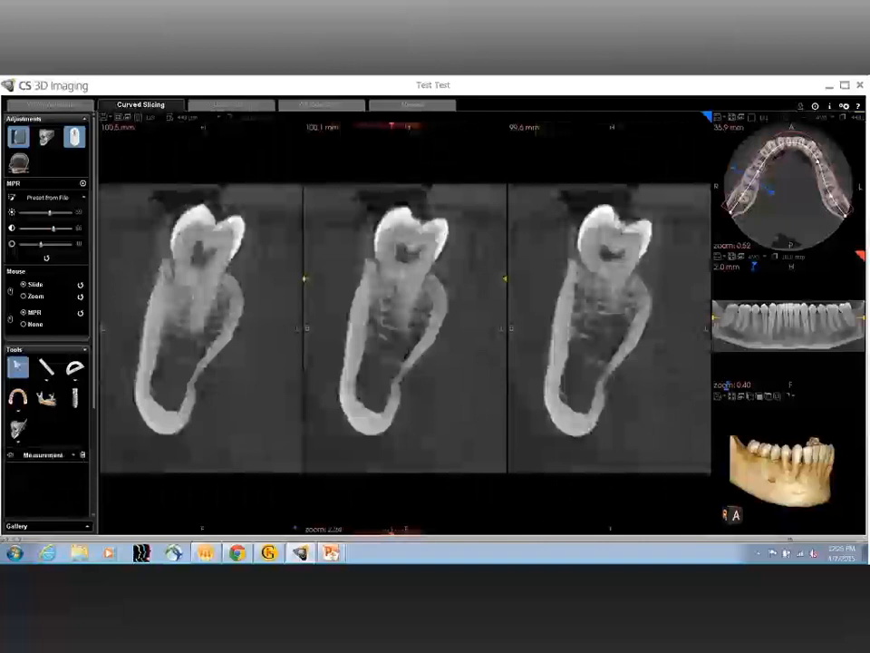
Step: Step forward through the cross-sections of the right mandible to examine the molar roots and surrounding bone
scroll(404, 328, down, 4)
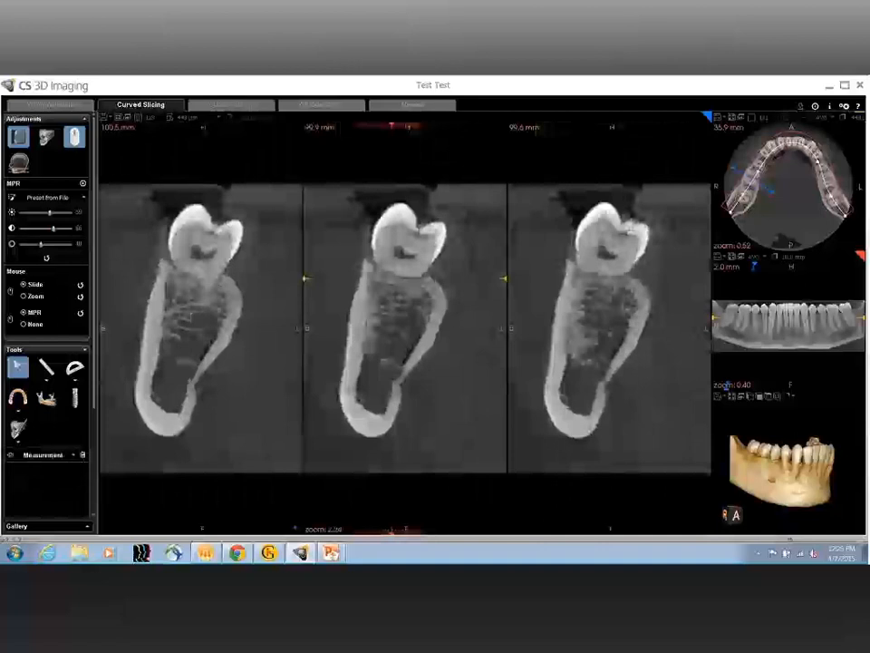
scroll(726, 385, down, 4)
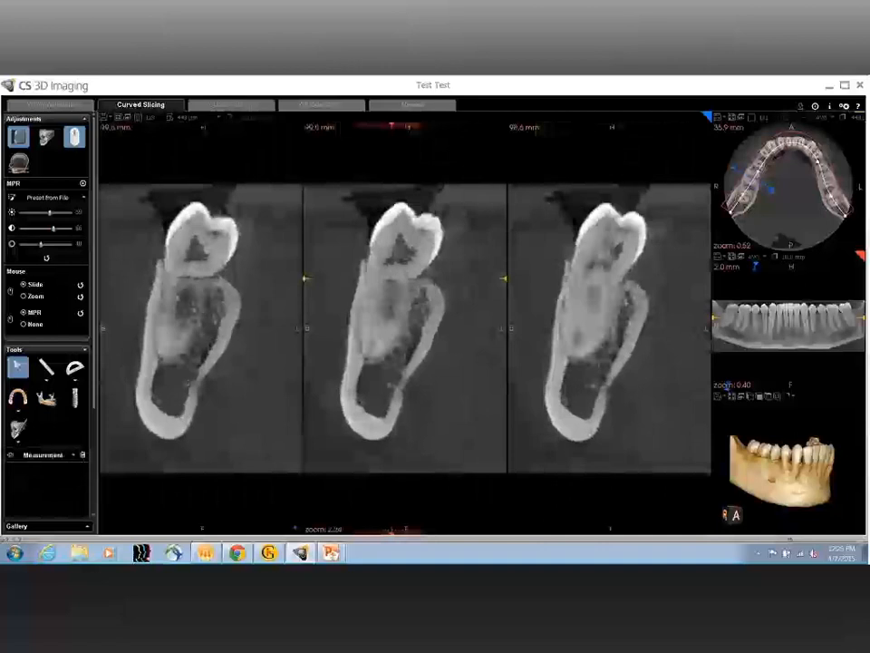
scroll(726, 386, down, 4)
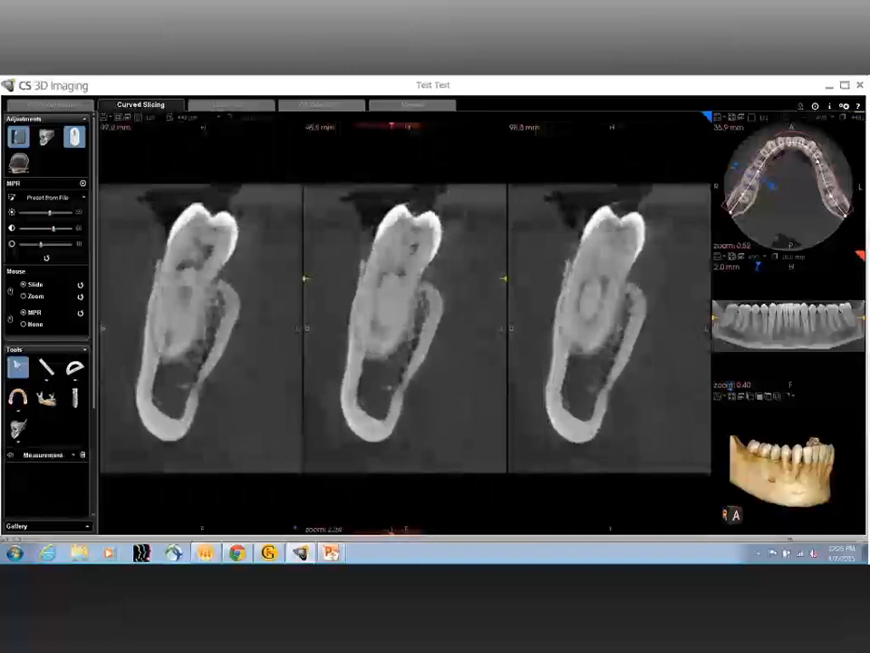
scroll(728, 384, down, 4)
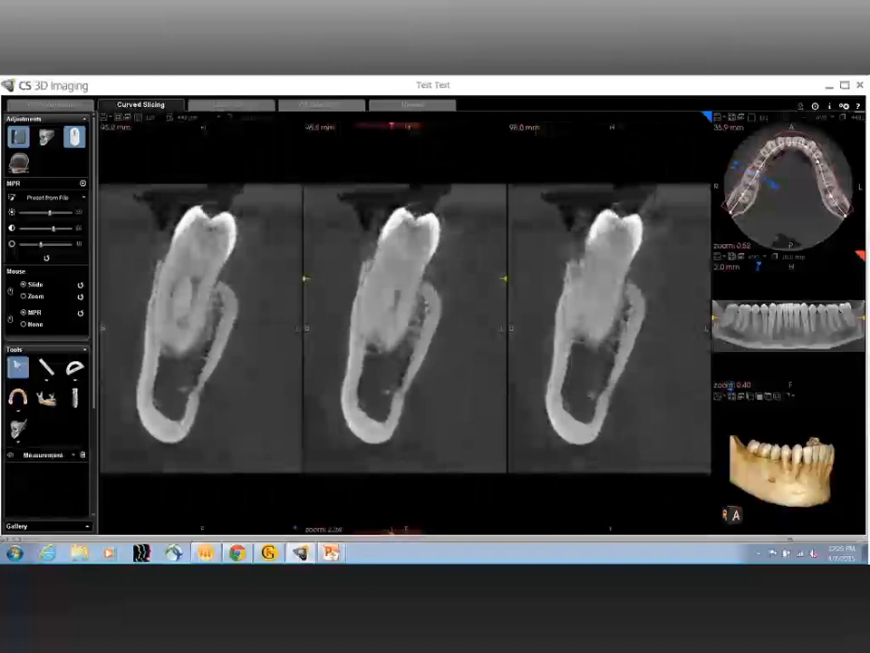
scroll(730, 386, down, 4)
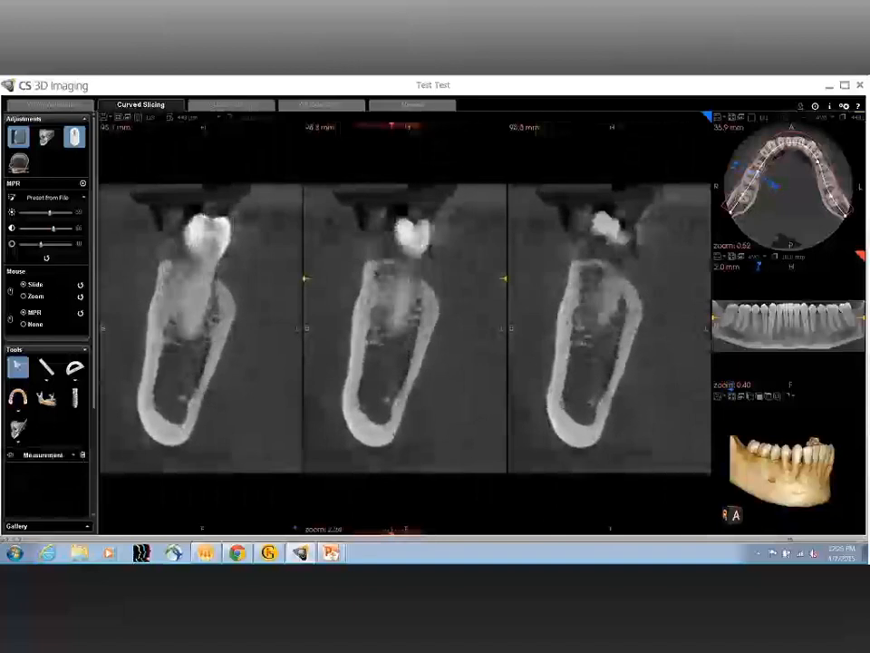
scroll(387, 325, down, 4)
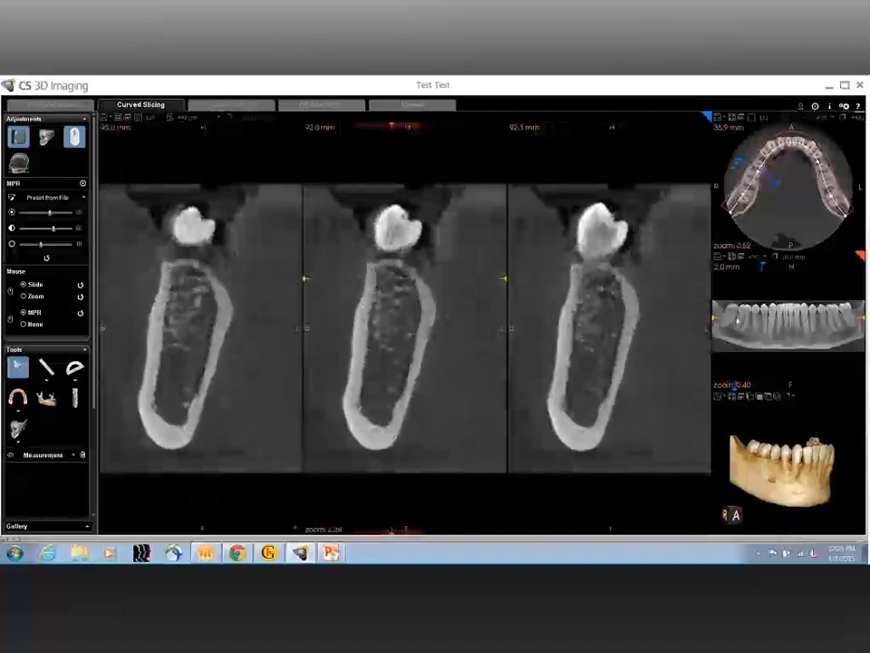
Step: Move the cross-sections farther back in the right molar region and step through them to examine the bone below the crown
double_click(736, 319)
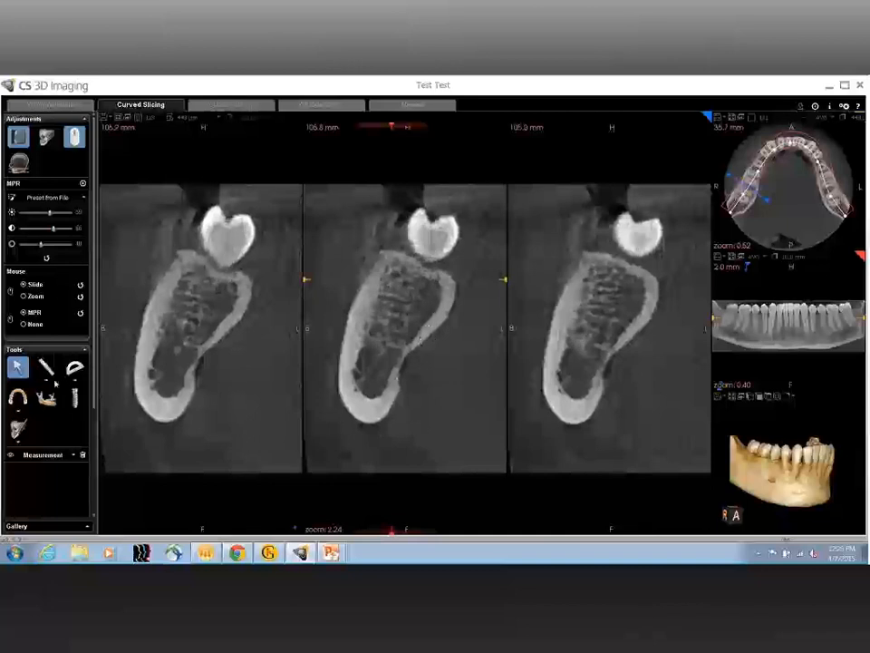
scroll(402, 362, up, 3)
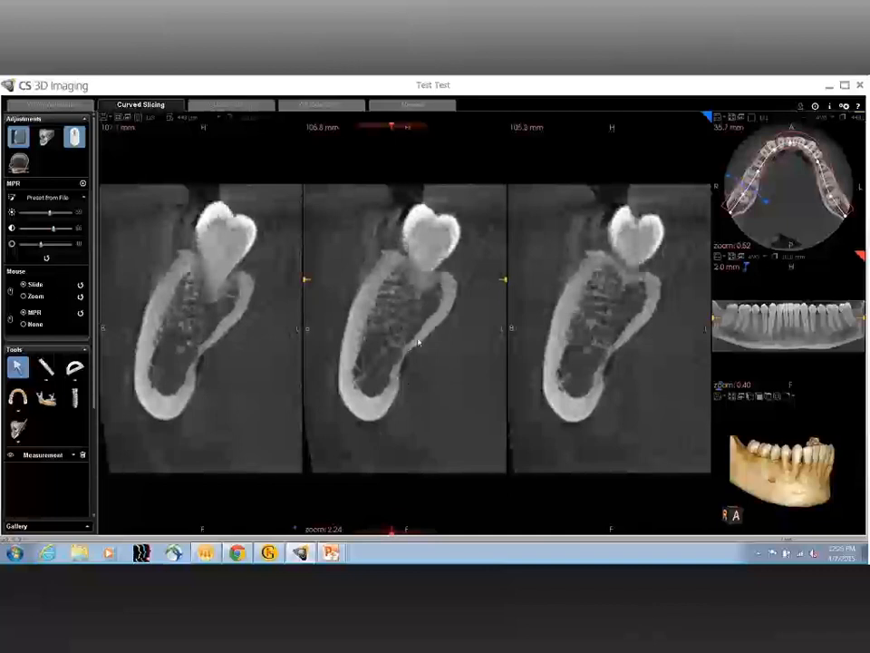
scroll(419, 359, down, 2)
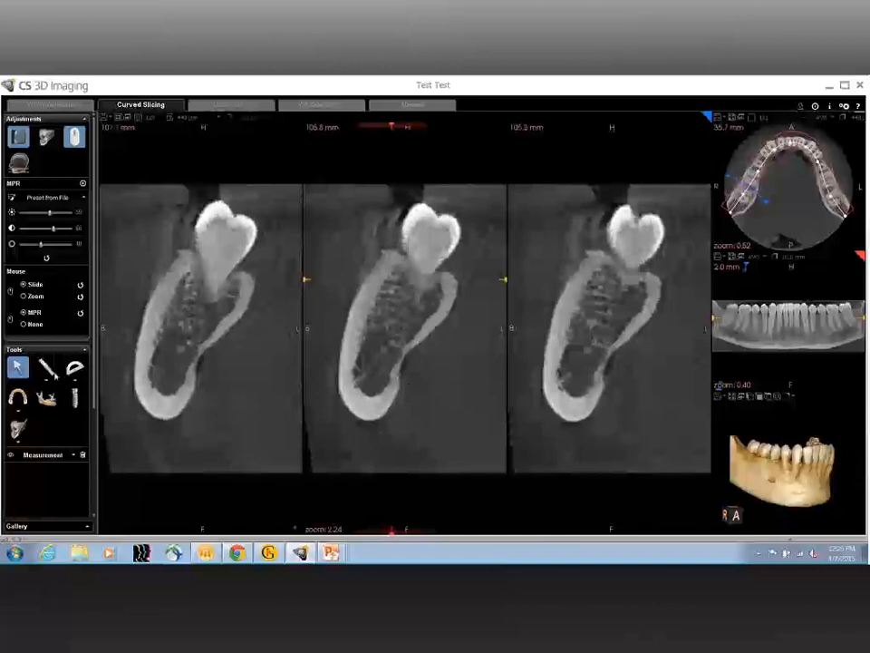
scroll(405, 329, down, 7)
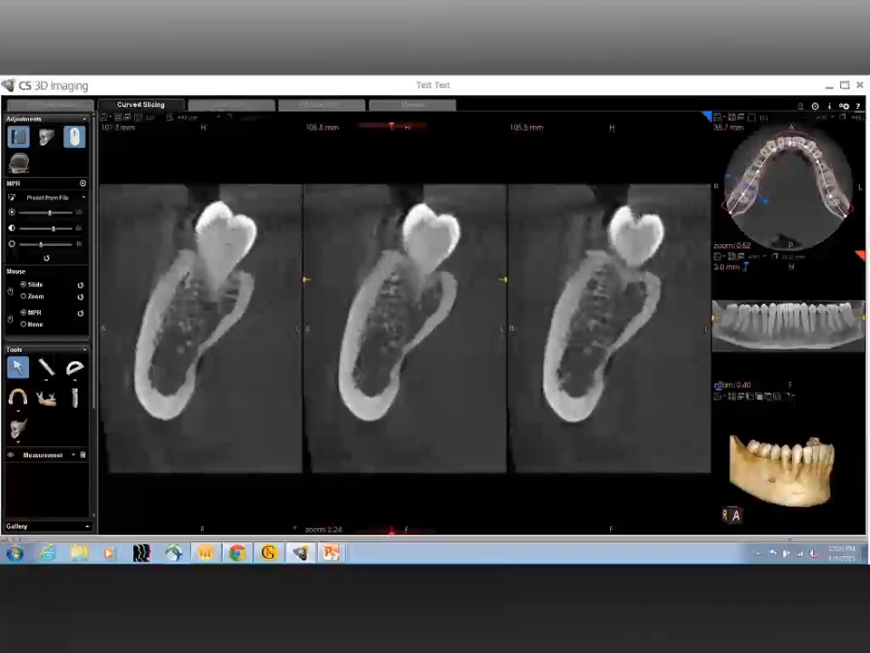
scroll(405, 328, down, 4)
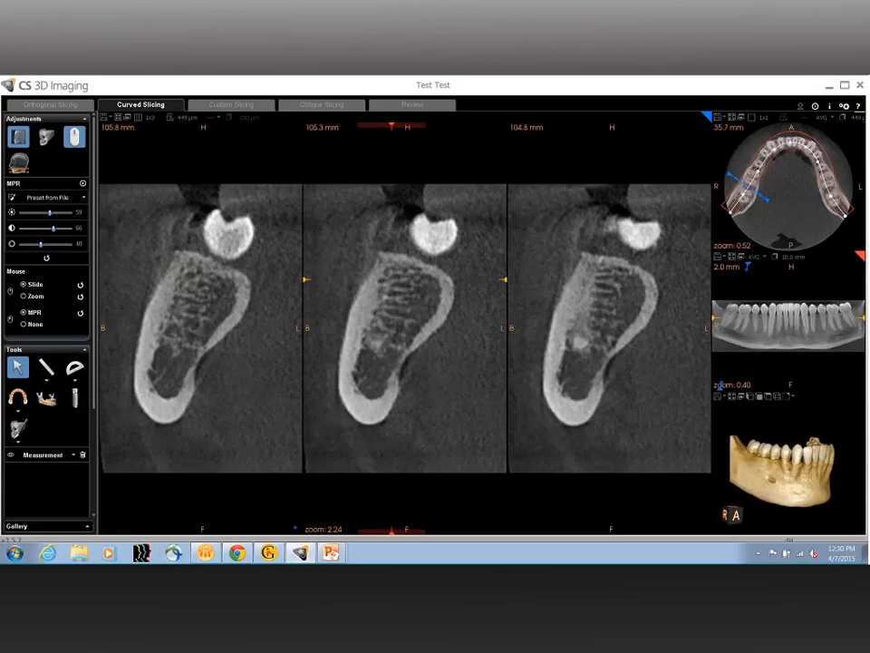
Step: Measure the vertical bone height from the crest to the lingual undercut in the middle cross-section, and delete the measurement
click(46, 367)
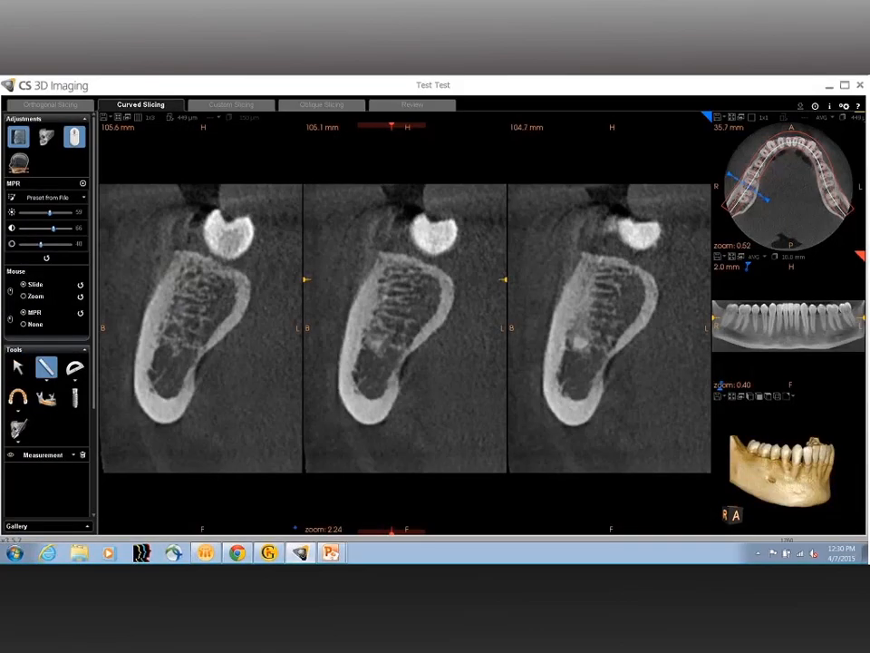
drag(413, 346, 413, 263)
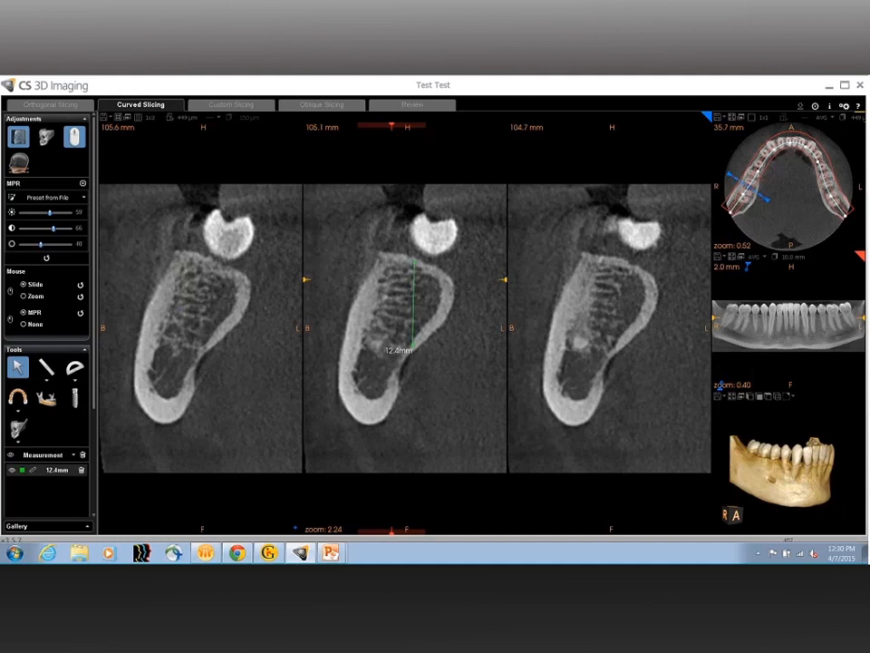
click(82, 472)
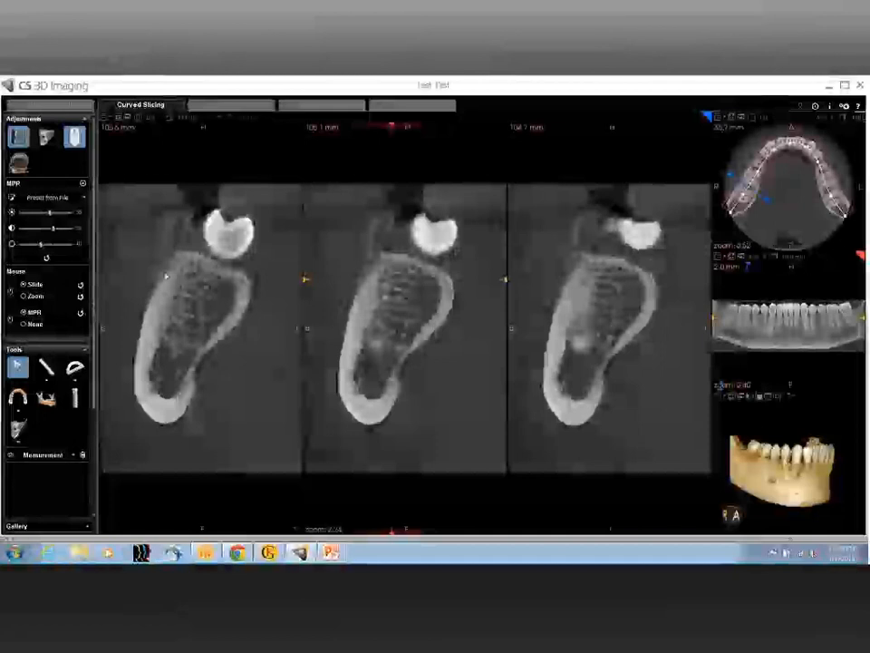
Step: Restore the multi-view layout and switch to Oblique Slicing
click(119, 119)
click(119, 119)
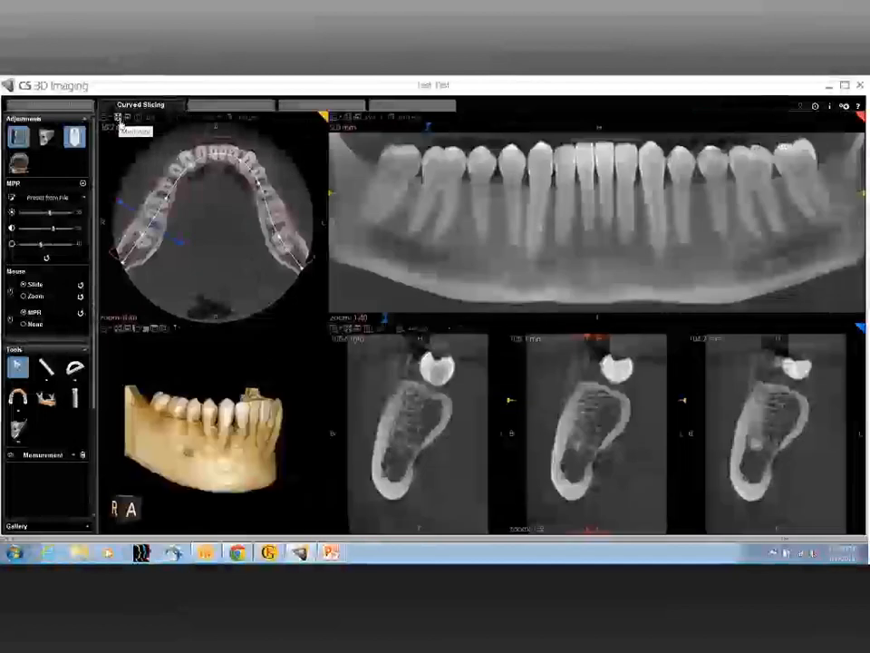
click(305, 108)
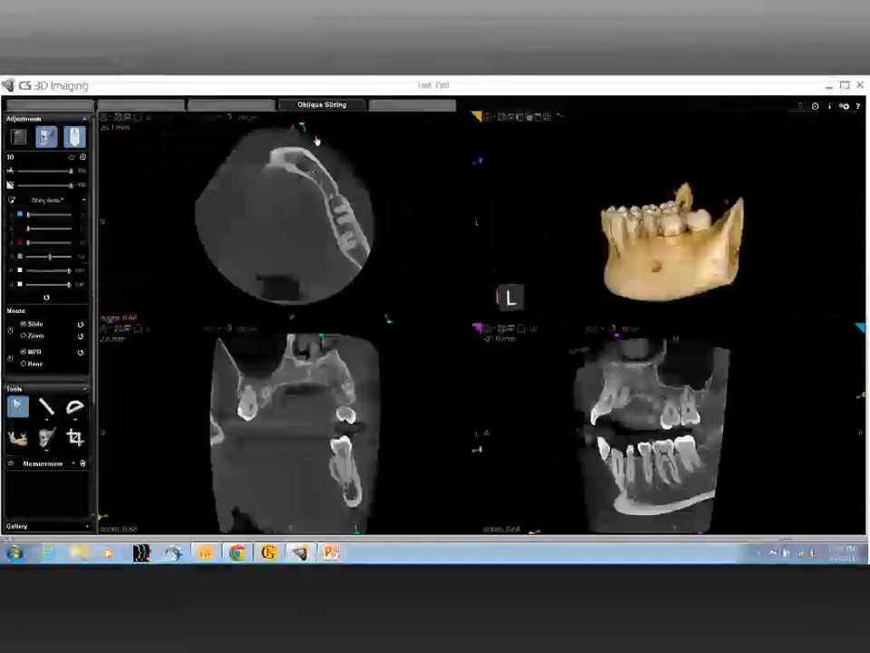
Step: Turn the 3D mandible to show its front left side and display the nerve canal in all views
drag(656, 257, 658, 229)
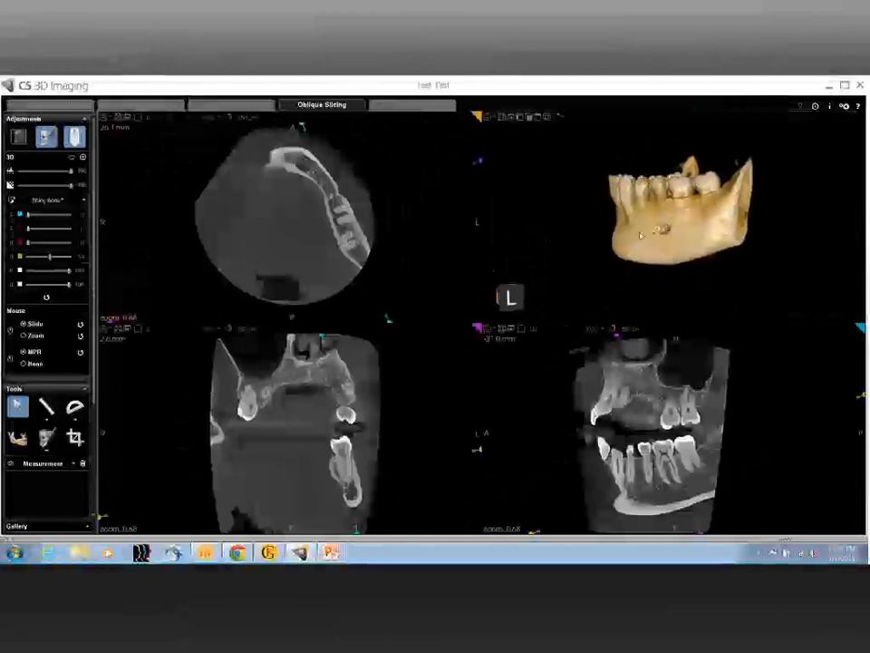
drag(640, 233, 679, 277)
click(73, 463)
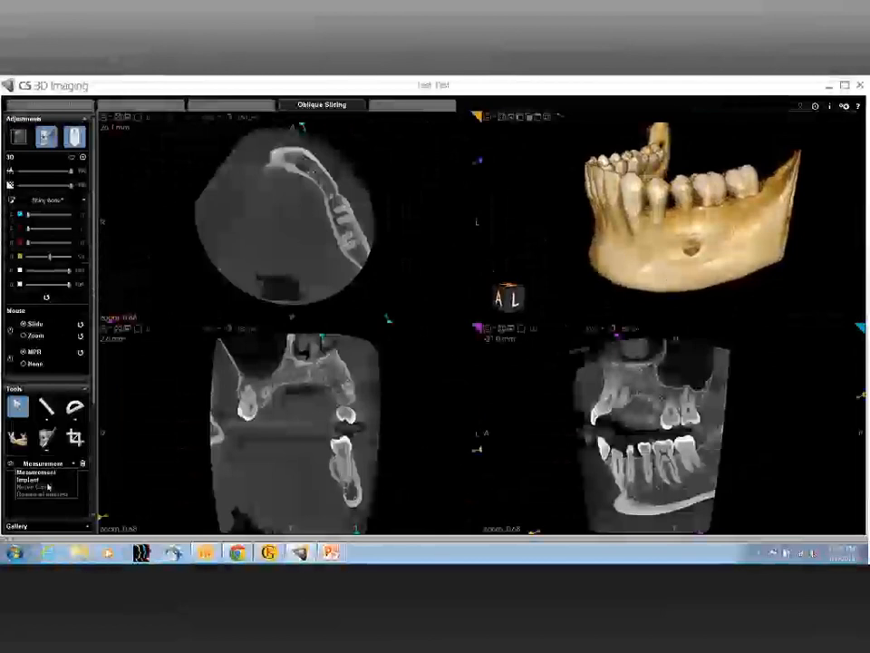
click(43, 487)
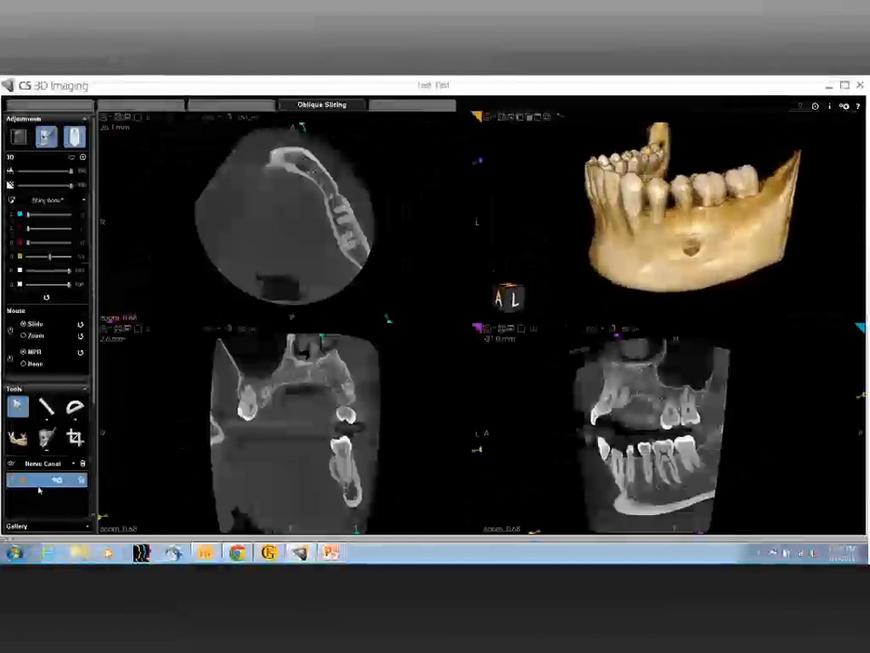
click(13, 482)
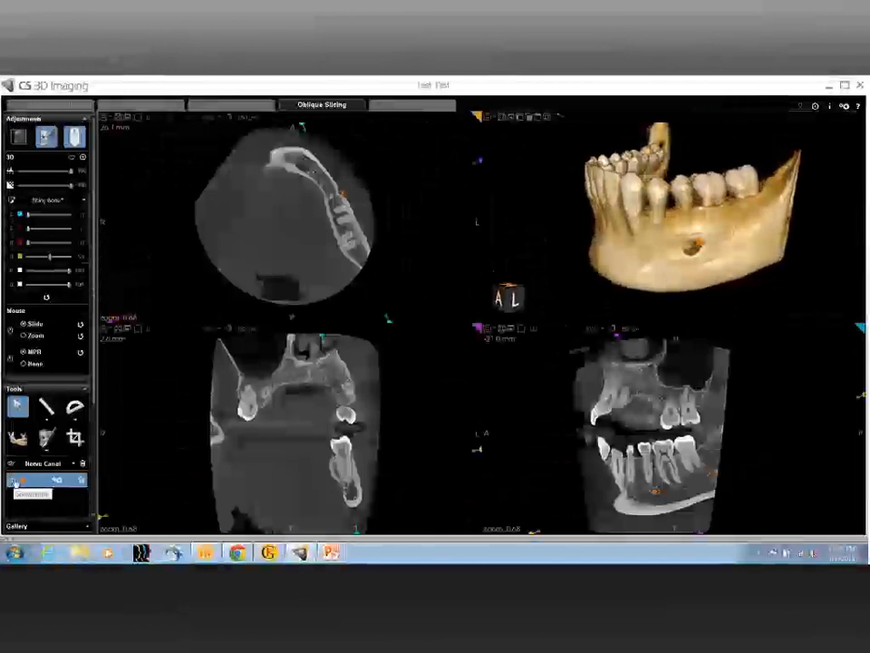
Step: With the mouse mode set to Zoom, magnify the slices around the left lower molars and align the oblique plane with the nerve canal
click(29, 336)
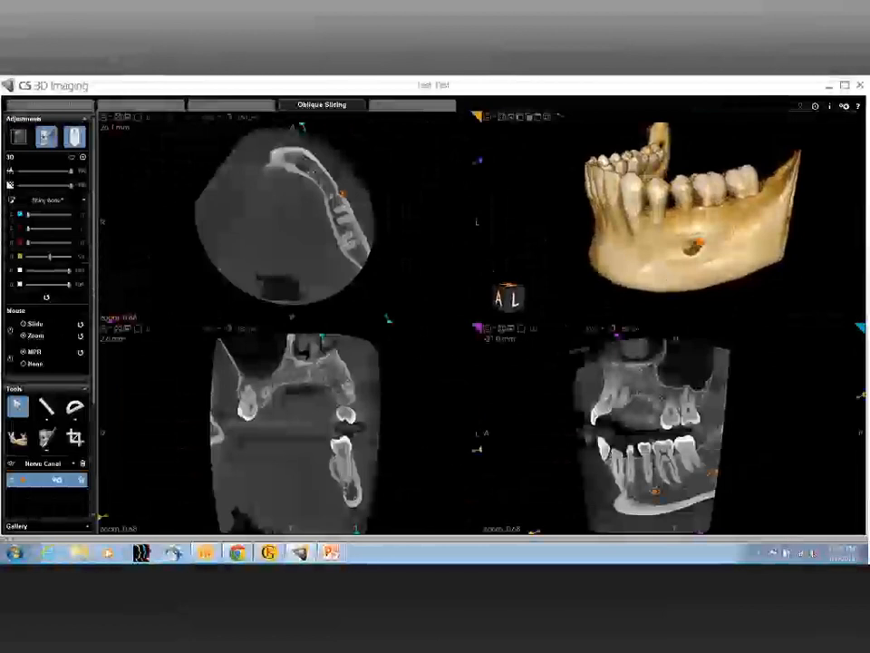
scroll(650, 433, up, 1)
scroll(650, 434, up, 3)
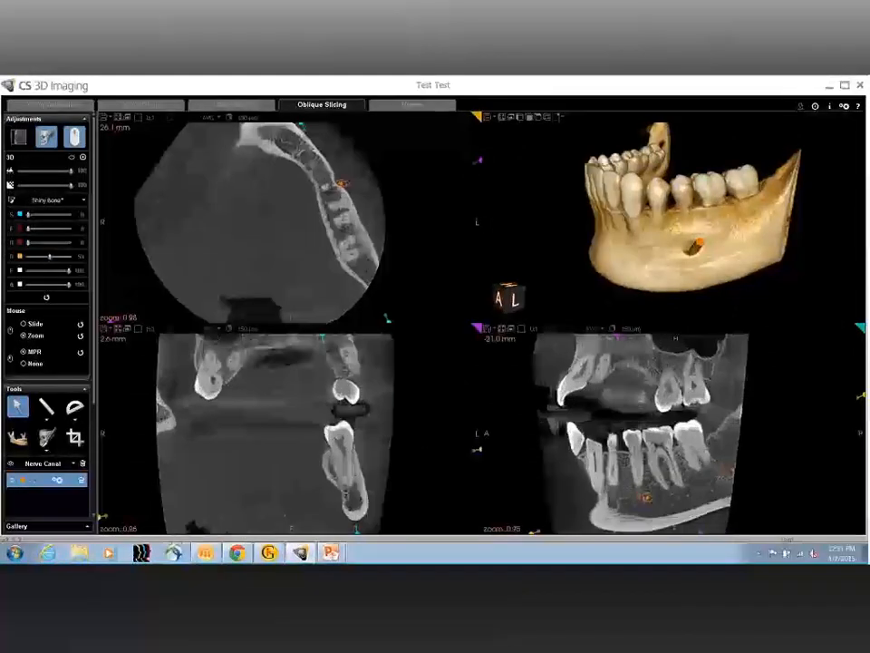
scroll(650, 434, up, 2)
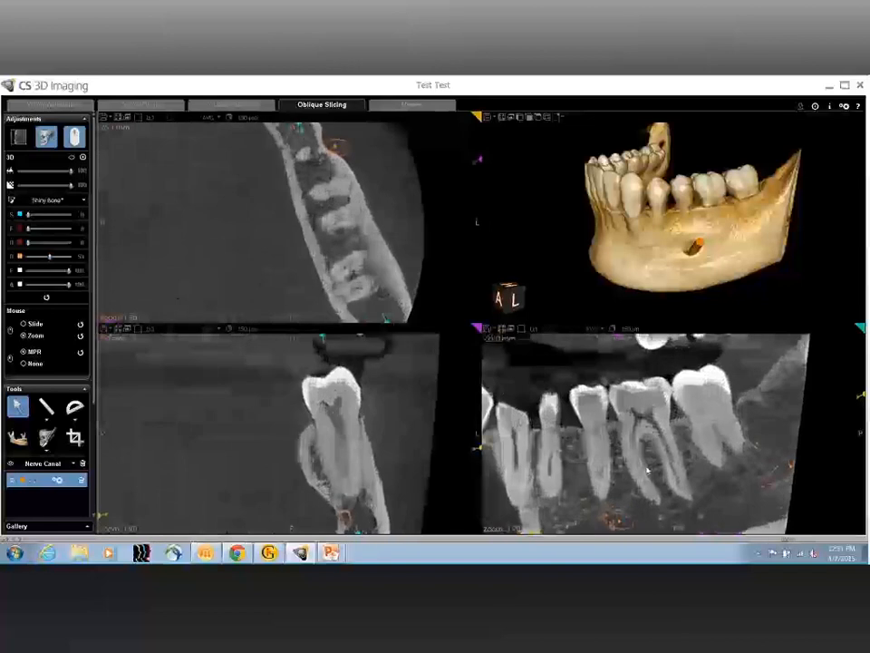
drag(647, 469, 659, 426)
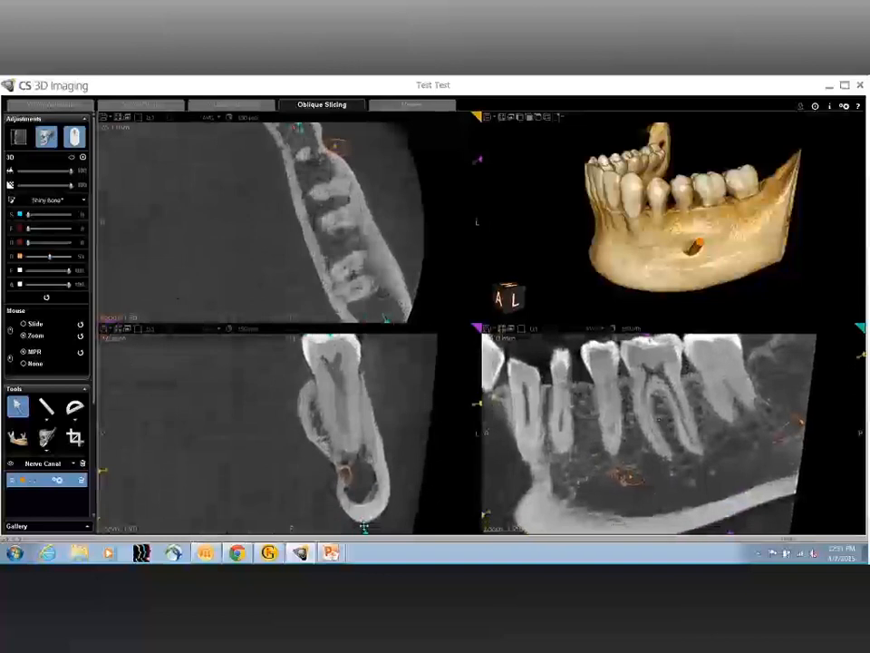
drag(363, 527, 345, 524)
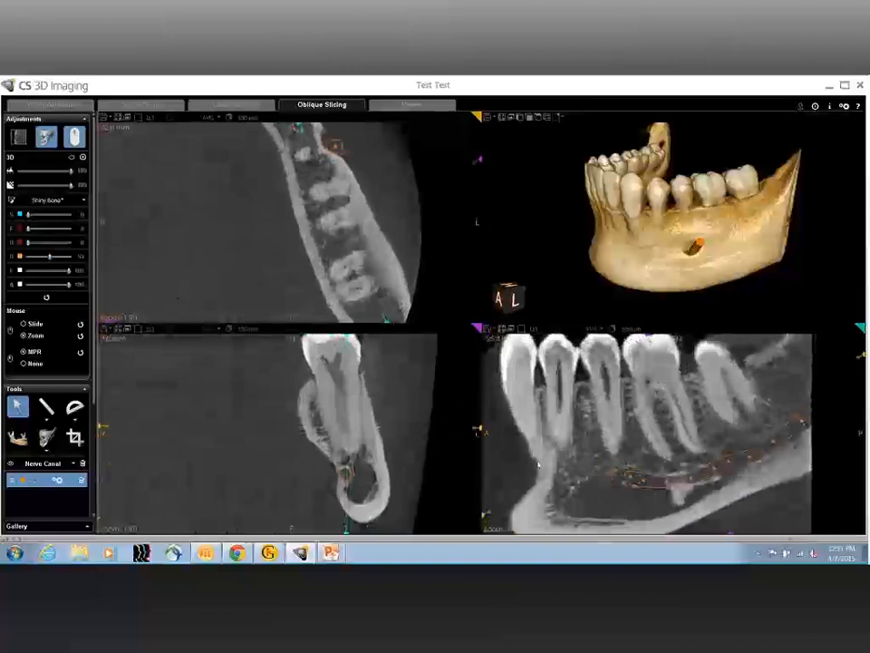
Step: Set the mouse mode back to Slide and step through the axial slices around the left molar roots
click(34, 325)
scroll(324, 430, down, 2)
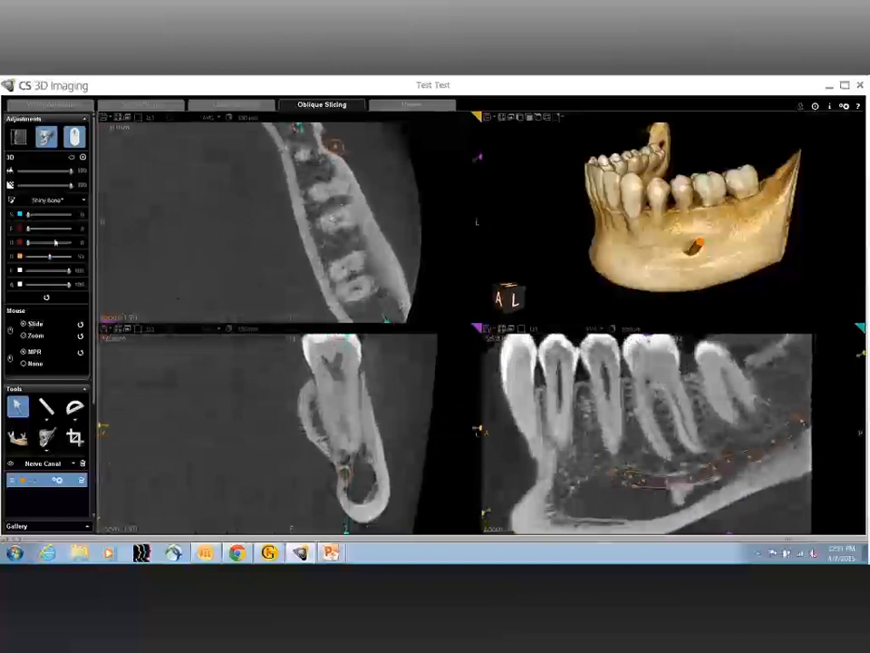
scroll(335, 217, up, 4)
scroll(321, 190, up, 5)
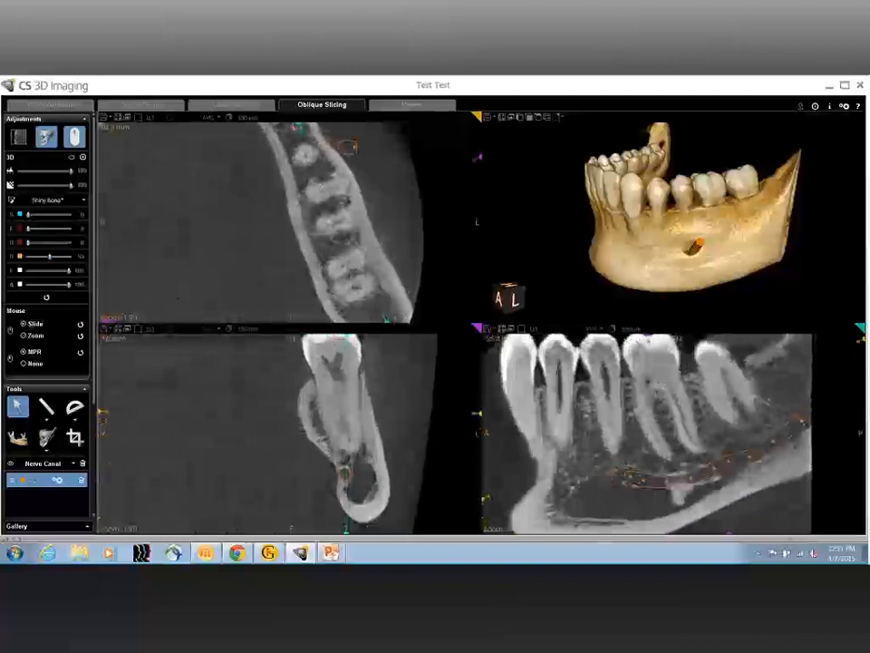
Step: Measure the distance from the molar root tip to the nerve canal in the cross-section and remove that measurement
scroll(329, 253, up, 3)
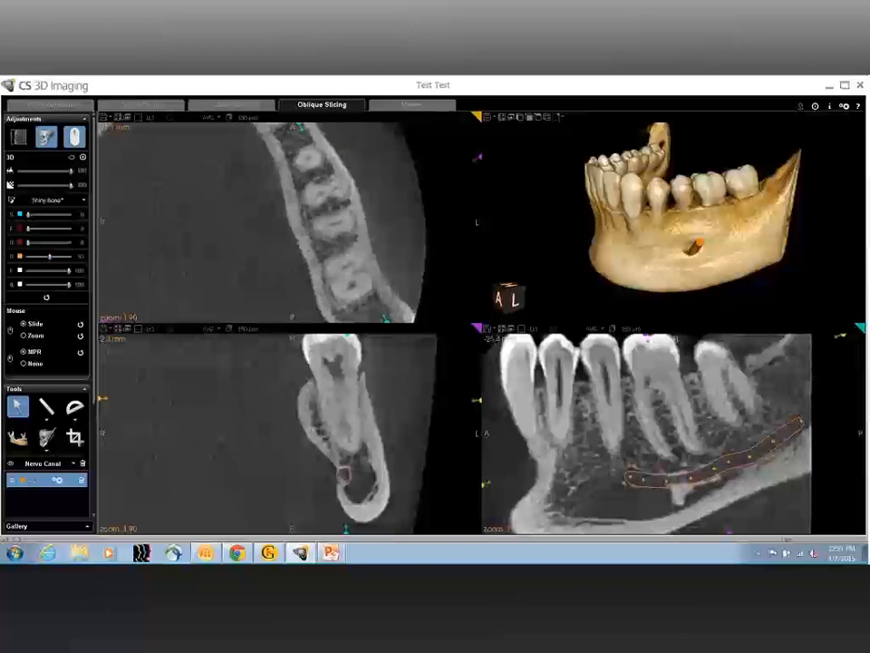
click(46, 407)
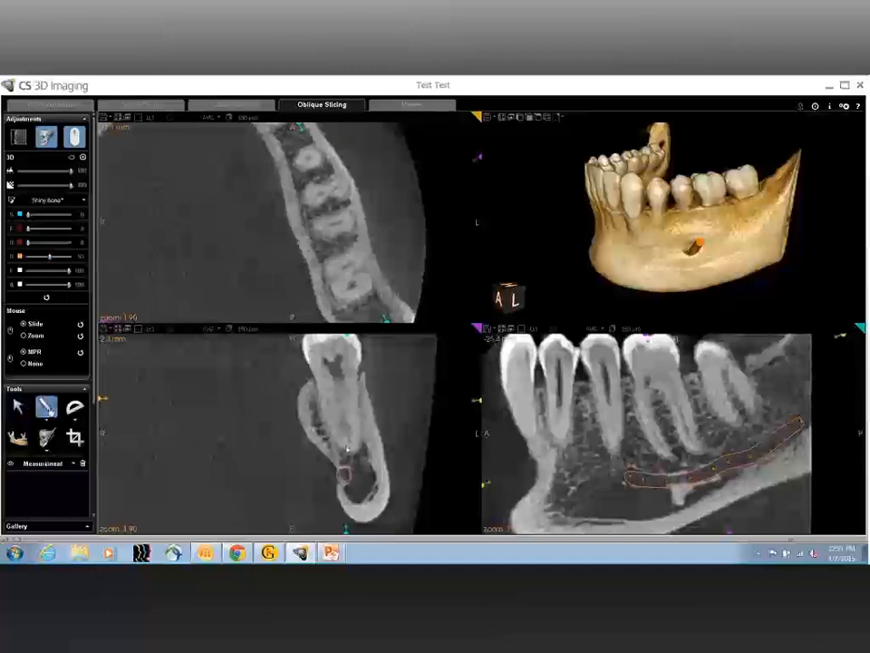
click(347, 448)
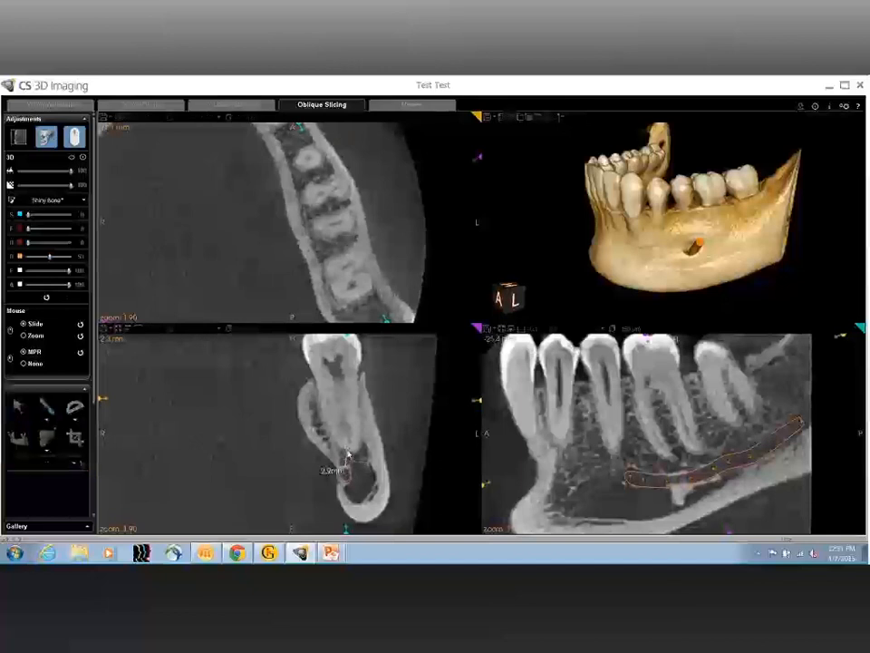
click(348, 453)
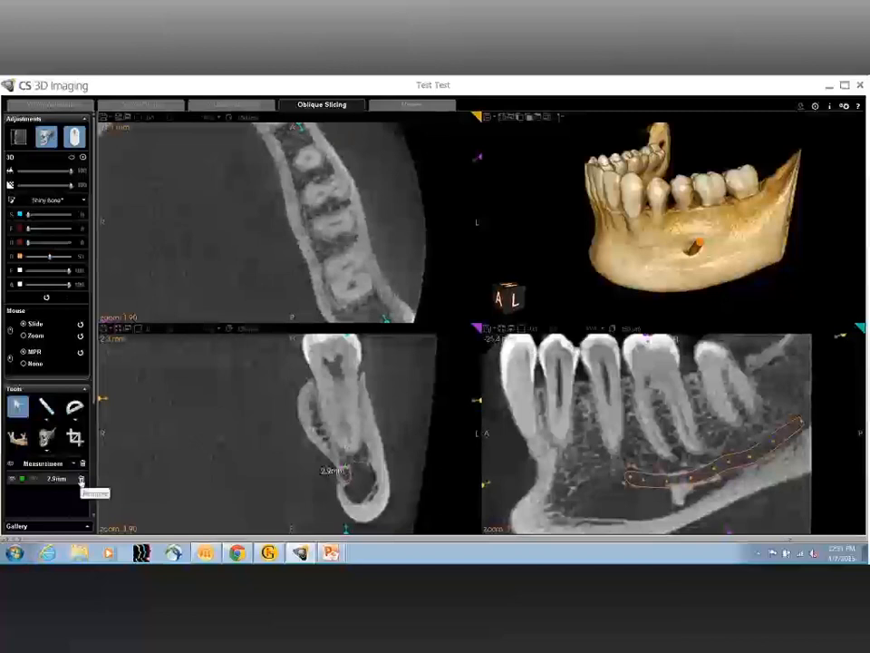
click(81, 479)
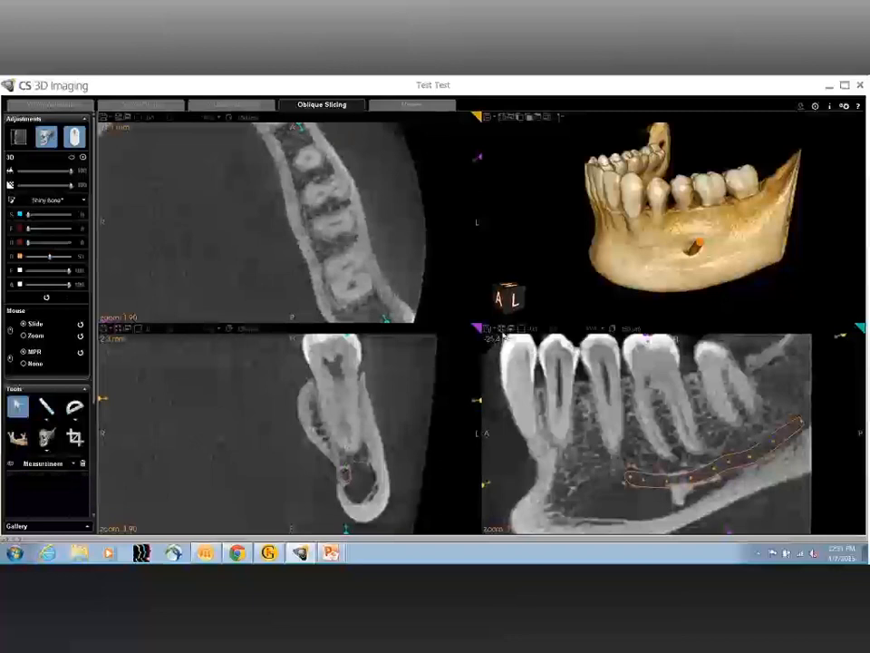
Step: Maximize the oblique slice running along the nerve canal and step through it past the left molar roots
double_click(560, 376)
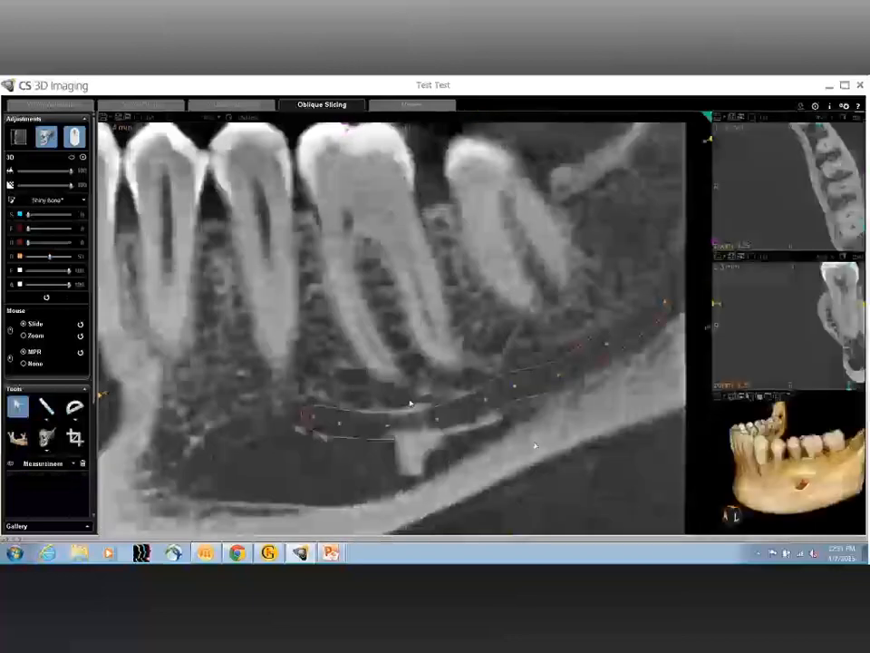
scroll(55, 395, down, 5)
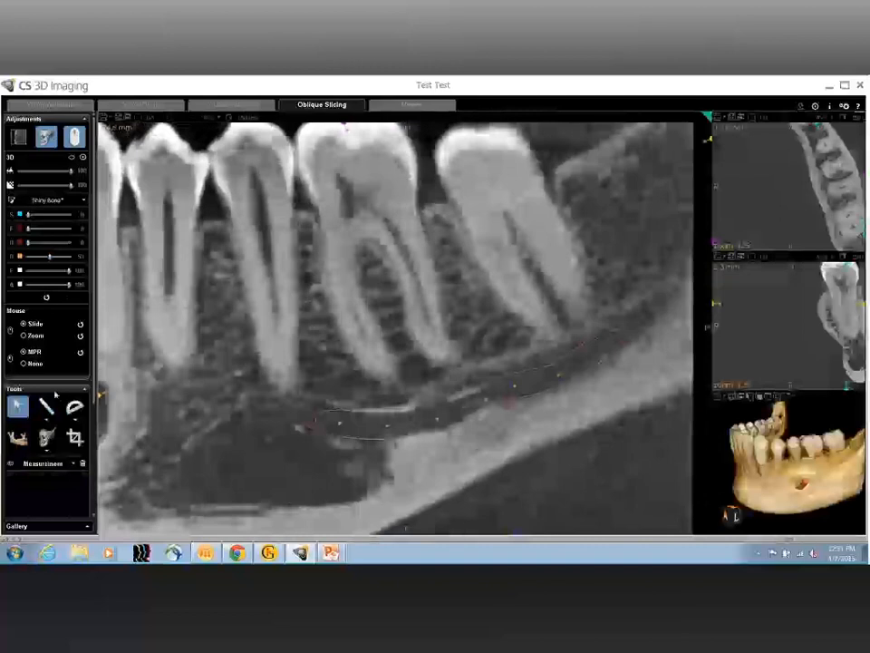
scroll(56, 394, down, 4)
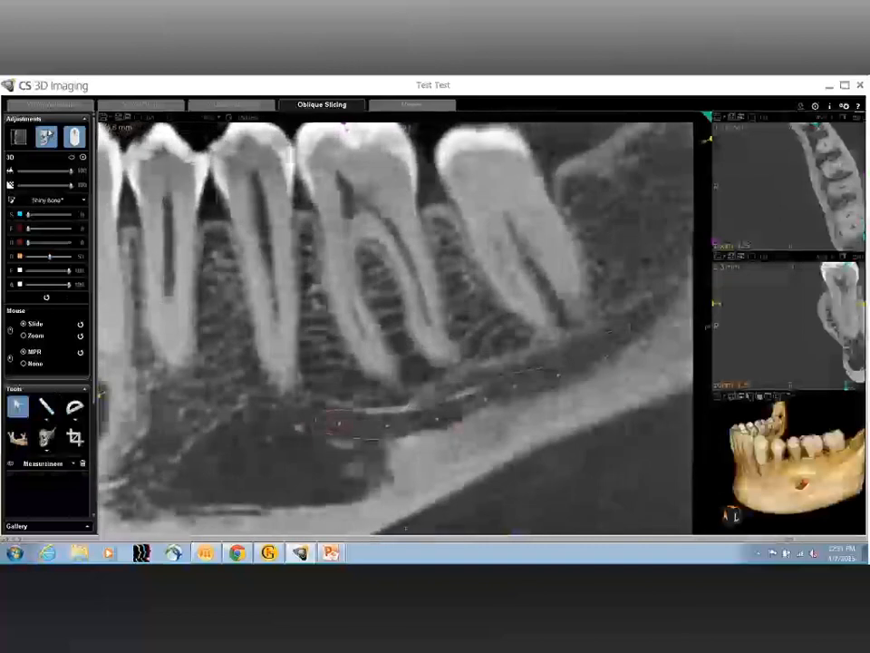
Step: Set the MPR sharpness to 70 and step through further slices along the molars and nerve canal
click(18, 137)
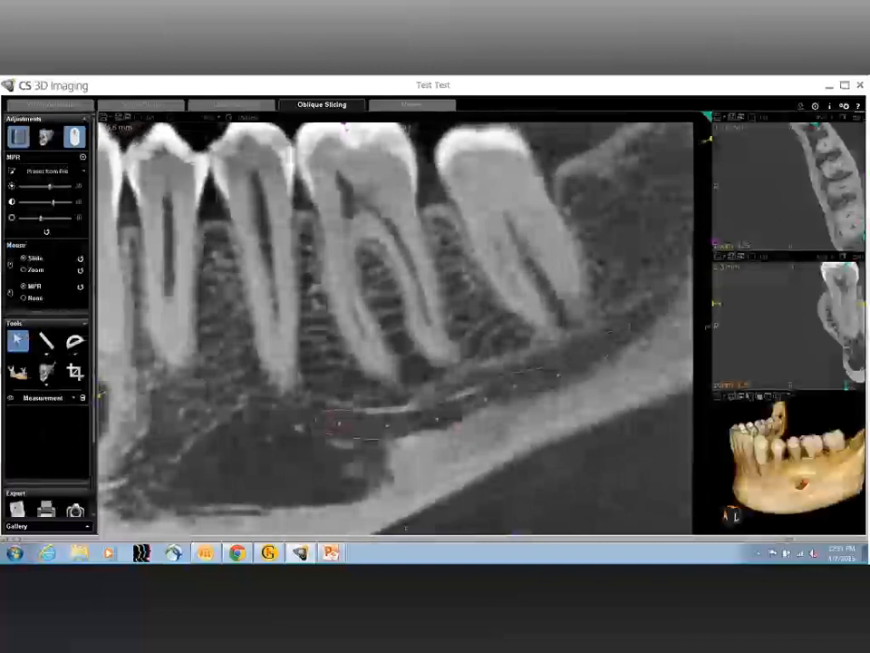
click(57, 219)
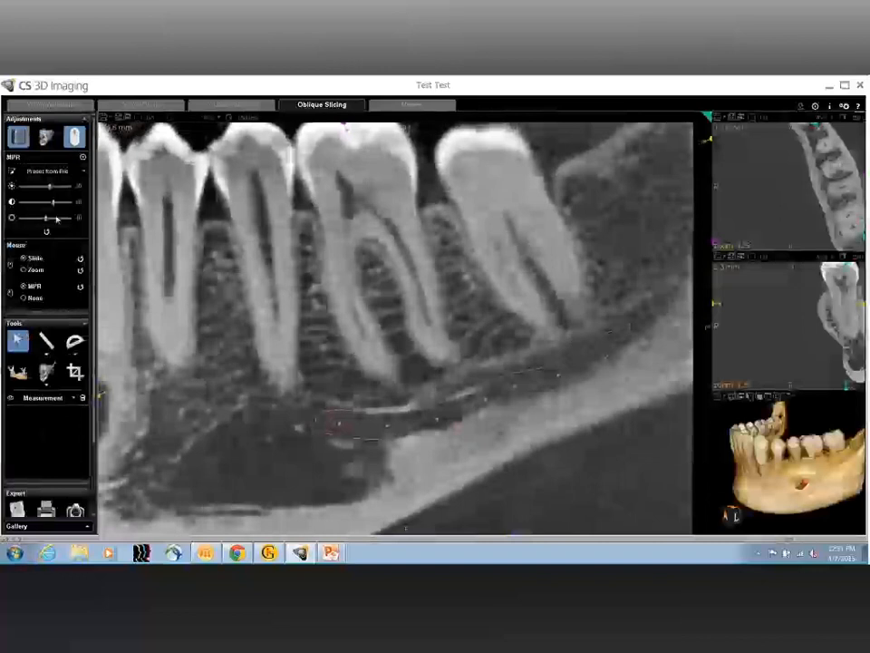
scroll(472, 349, down, 5)
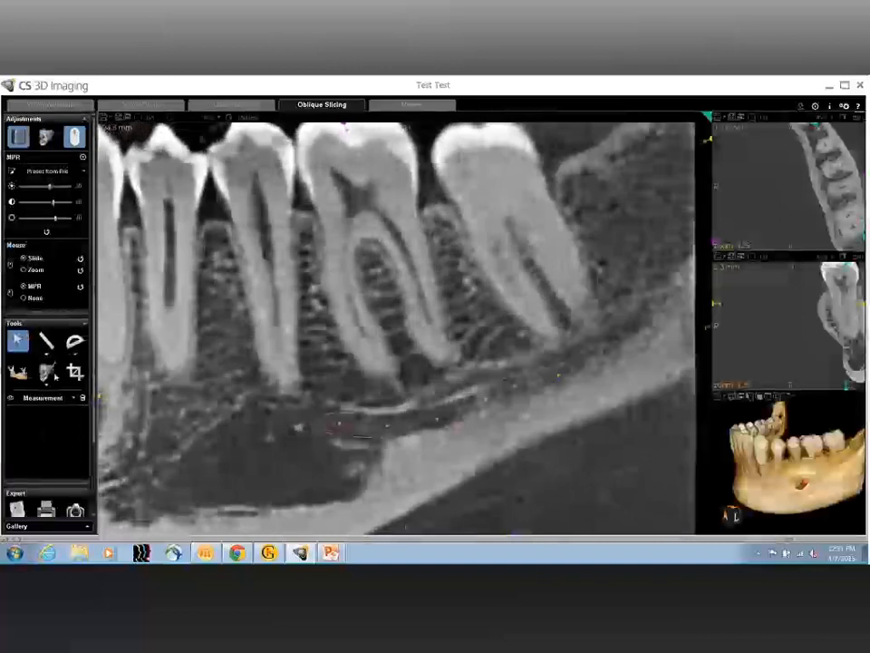
scroll(455, 385, down, 3)
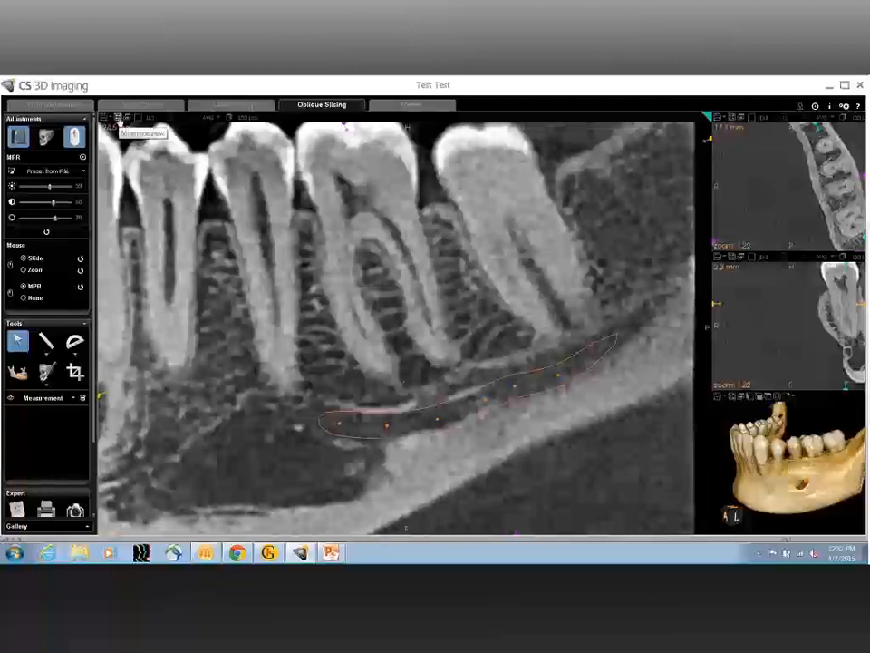
Step: Restore the multi-view layout and tilt the 3D mandible to a lower front left angle
click(118, 119)
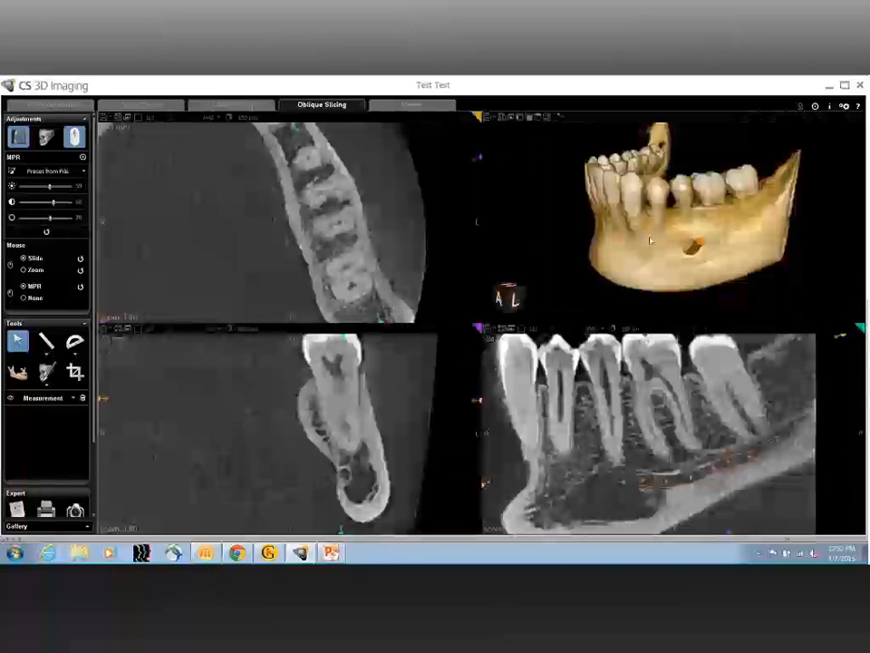
drag(650, 239, 655, 200)
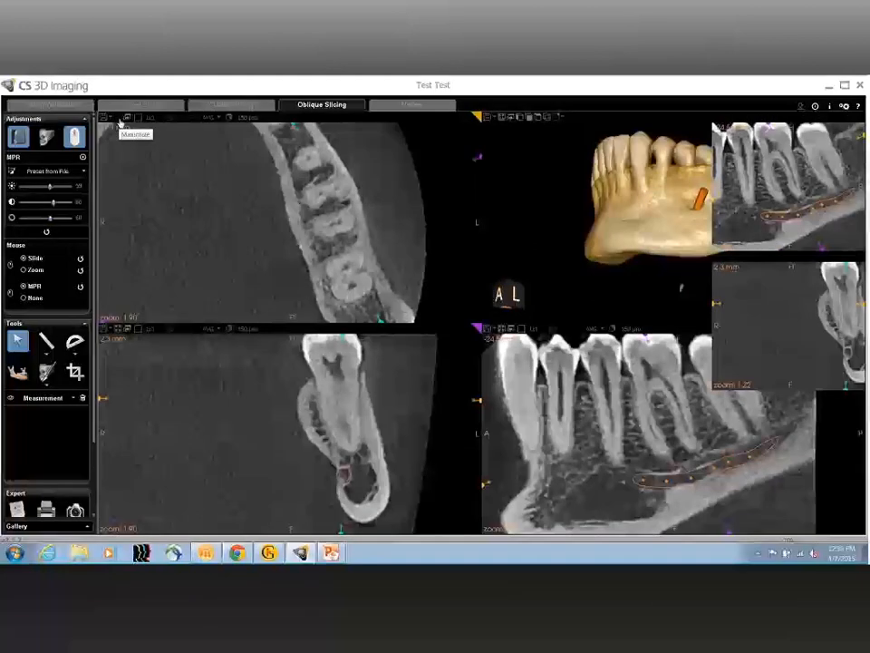
Step: Maximize the axial slice, set the MPR brightness to 51, and lower the axial plane toward the molar root tips
click(121, 116)
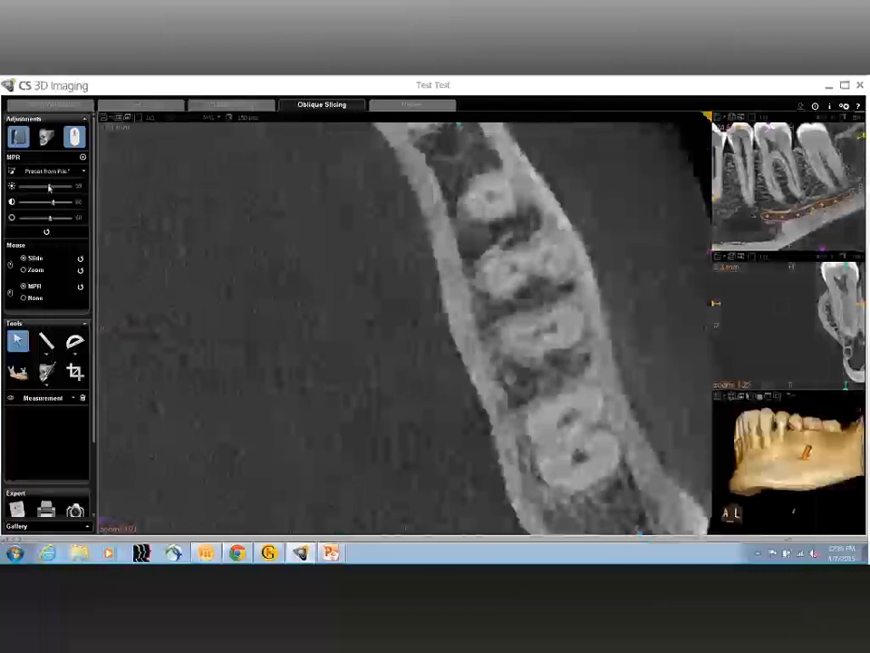
drag(50, 187, 46, 187)
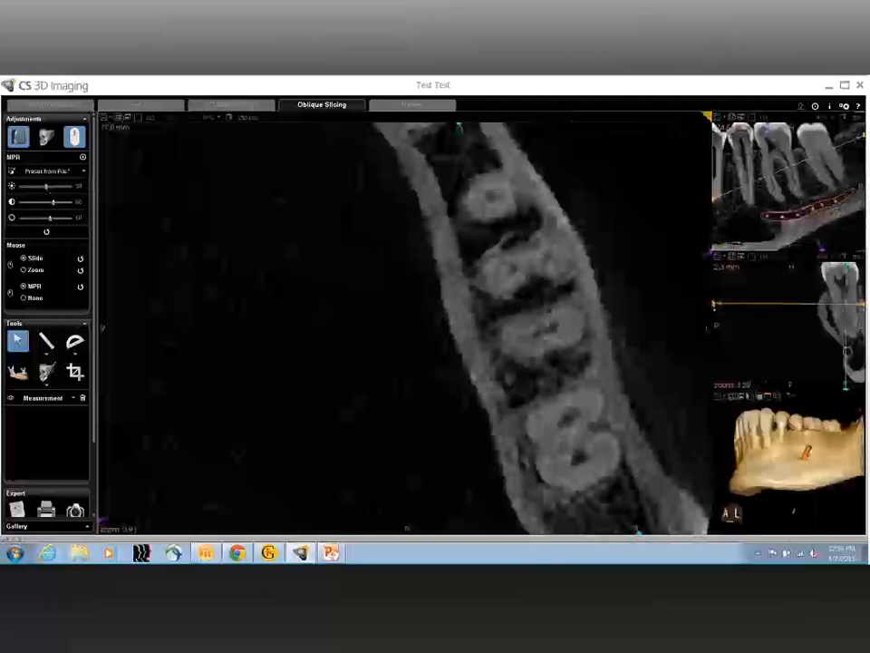
drag(715, 306, 714, 317)
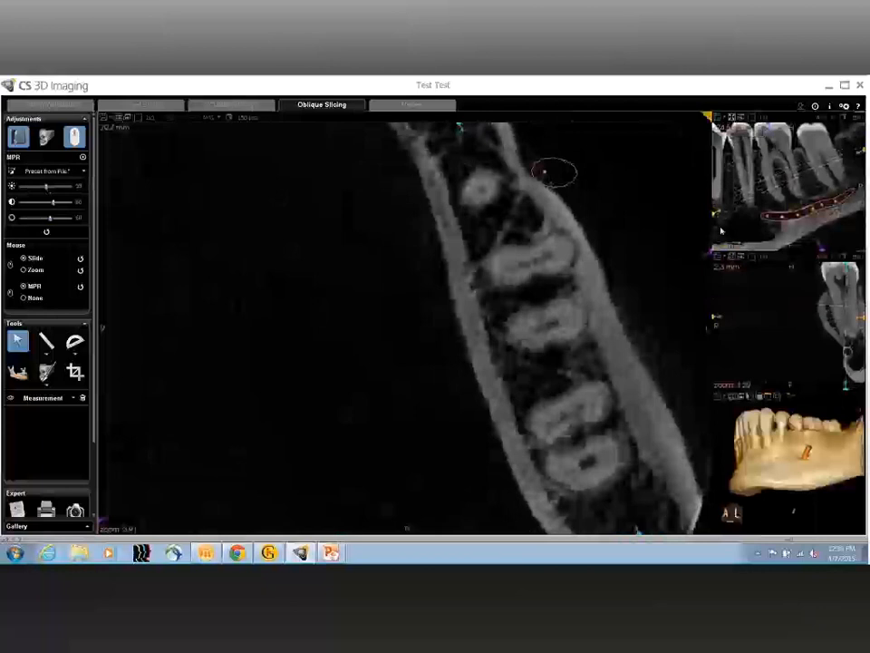
Step: Maximize the cross-sectional slice and step through the left molar to examine its roots, surrounding bone and nerve canal
click(732, 262)
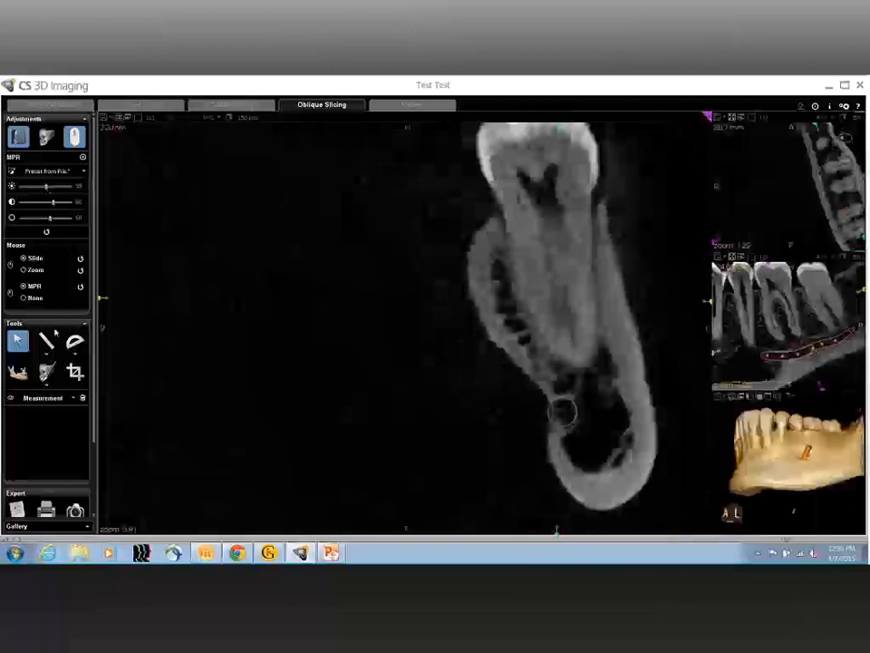
scroll(562, 413, down, 3)
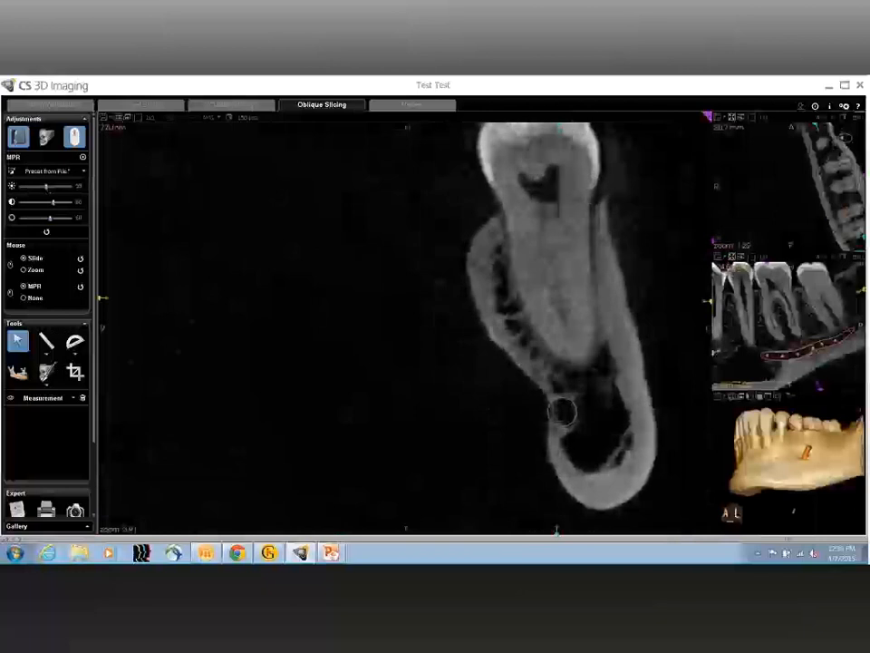
scroll(562, 412, down, 1)
scroll(562, 412, down, 2)
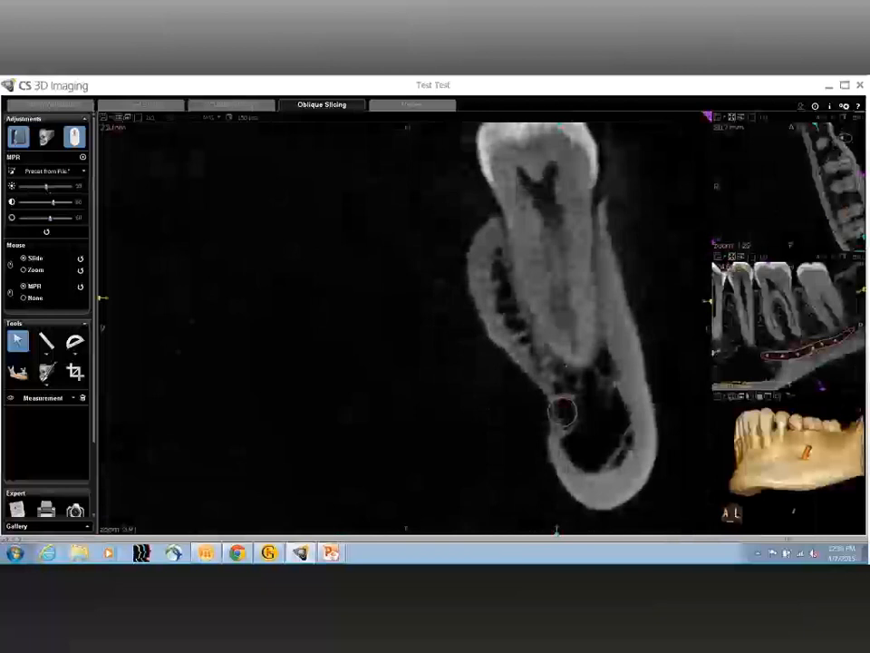
scroll(562, 413, down, 1)
scroll(562, 413, up, 2)
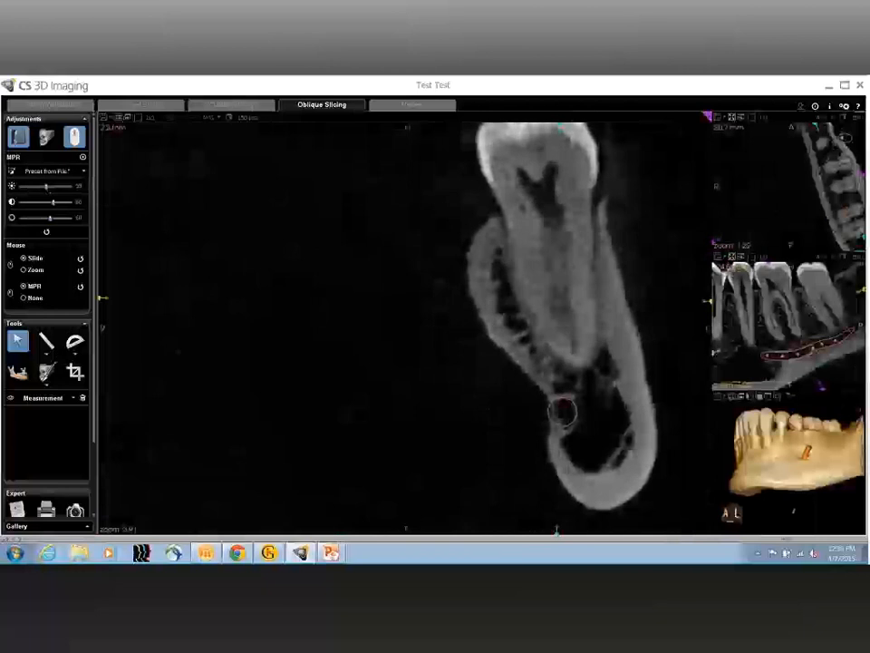
scroll(562, 413, down, 1)
scroll(562, 413, down, 1)
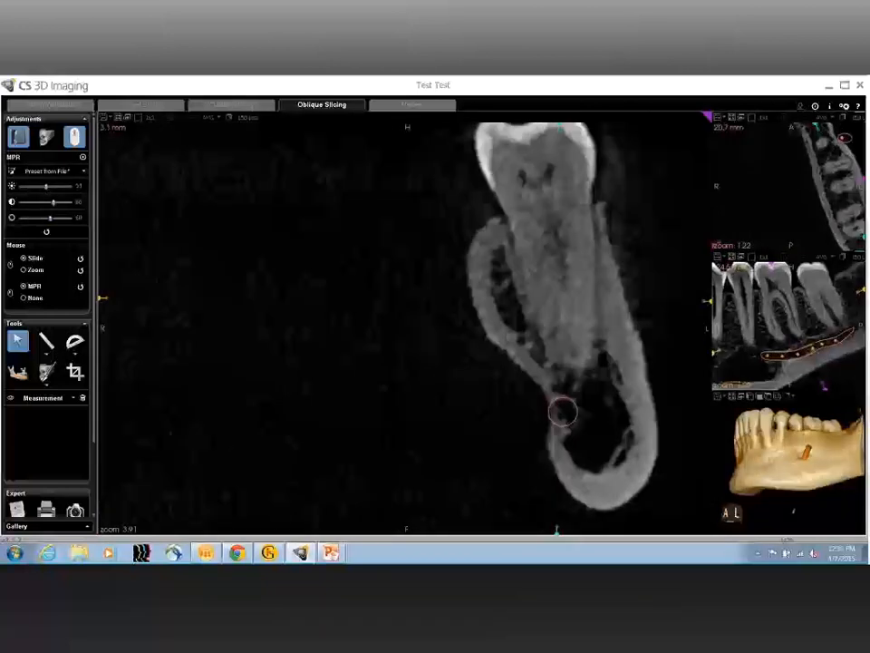
scroll(562, 413, down, 1)
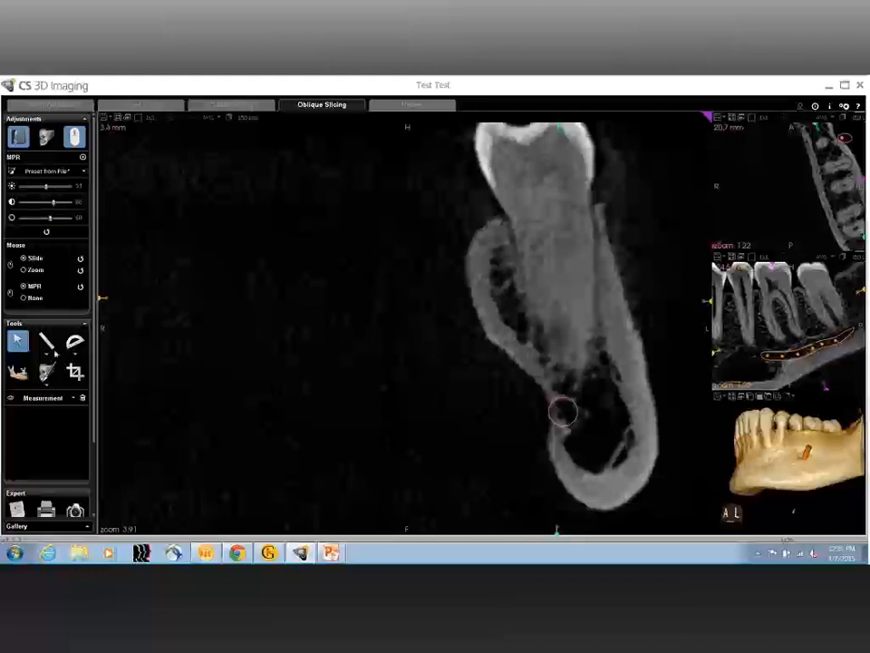
scroll(405, 326, down, 3)
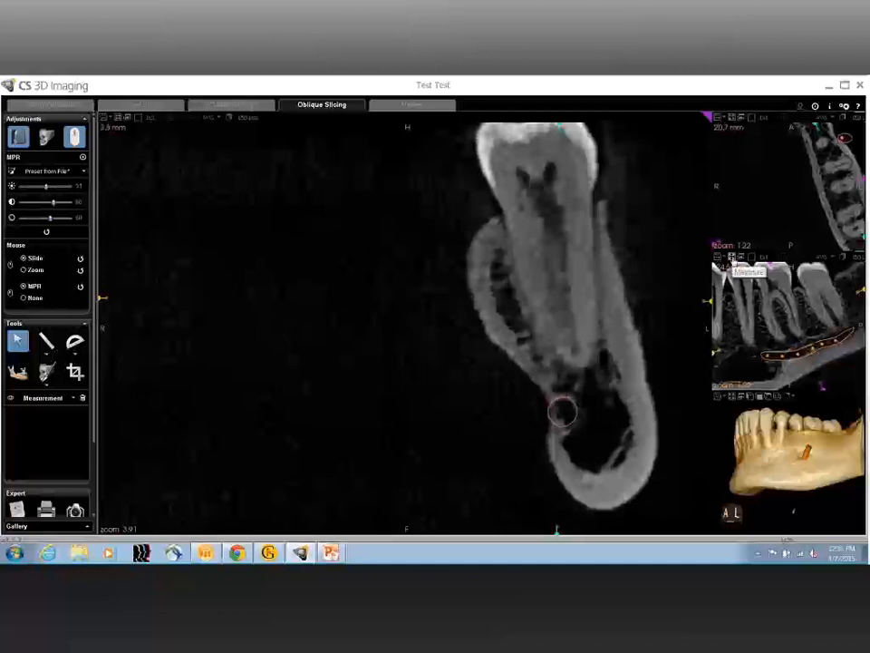
Step: Enlarge the slice along the nerve canal and the 3D mandible in turn, rotating the mandible to its front right side
click(733, 257)
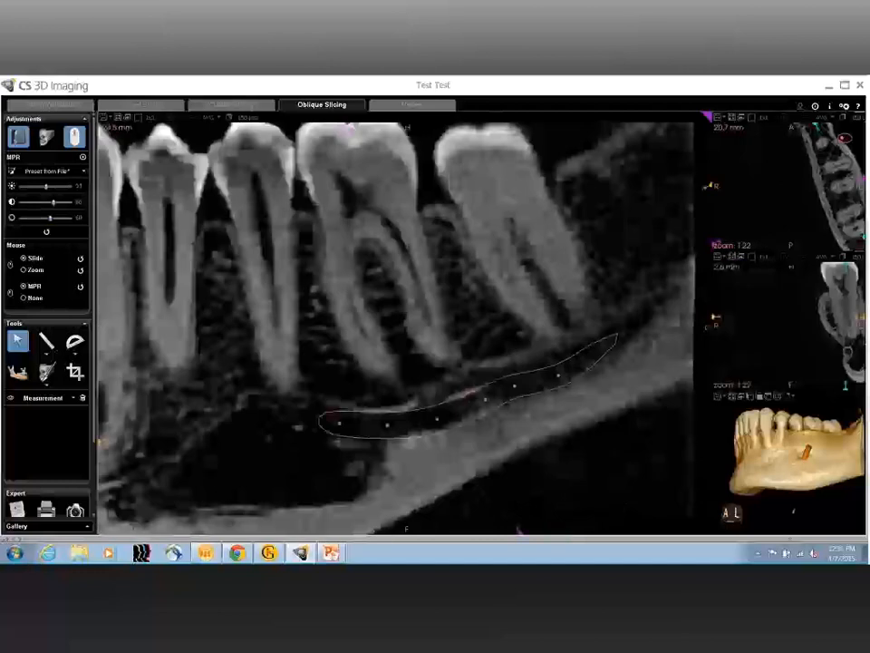
click(732, 398)
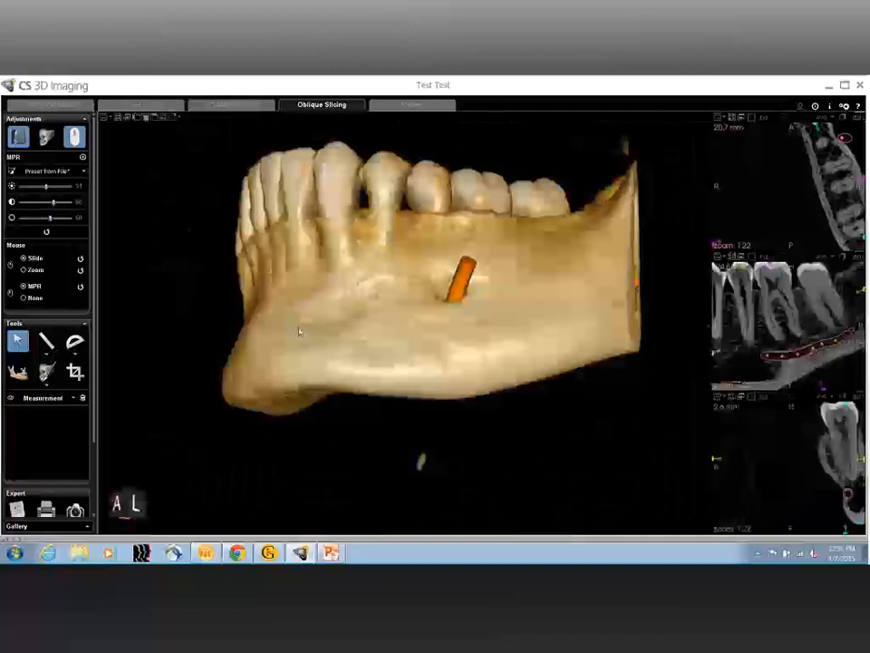
drag(299, 332, 562, 387)
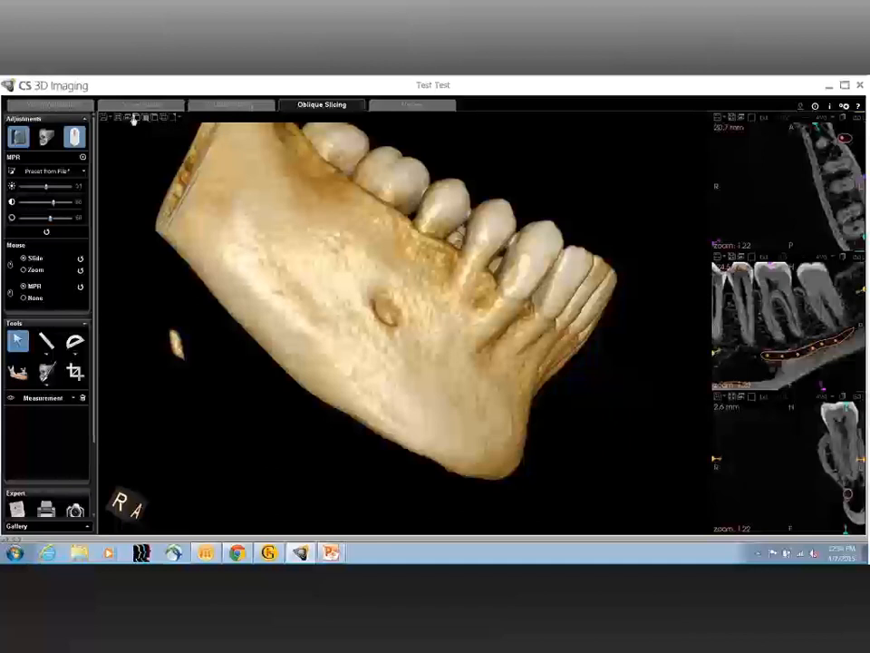
Step: Show the 3D mandible in the standard coronal, axial and sagittal orientations one after another
click(147, 119)
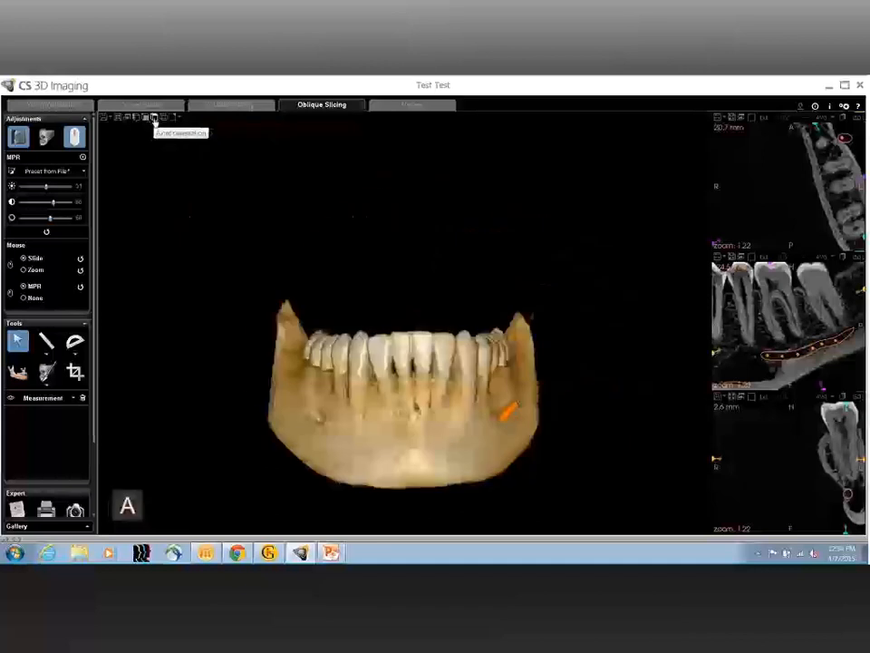
click(154, 118)
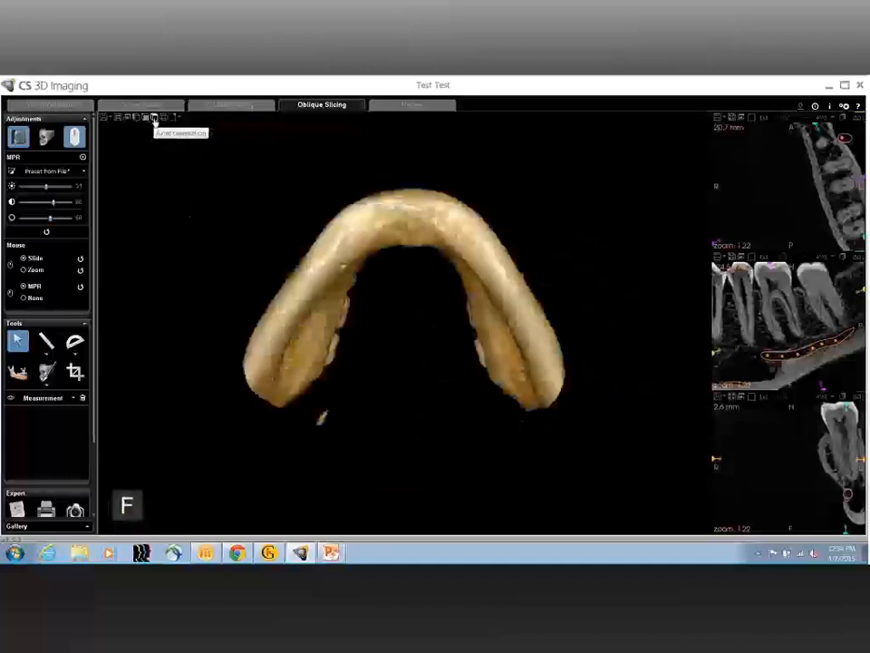
click(135, 119)
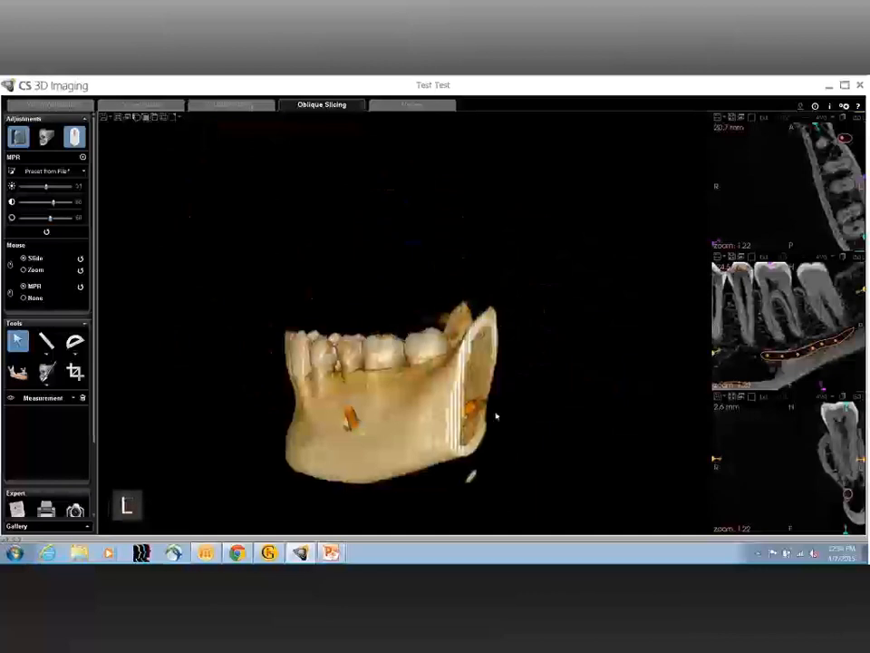
Step: Rotate the 3D mandible to inspect its posterior and right sides, ending in the frontal orientation
drag(470, 476, 491, 480)
drag(424, 417, 216, 423)
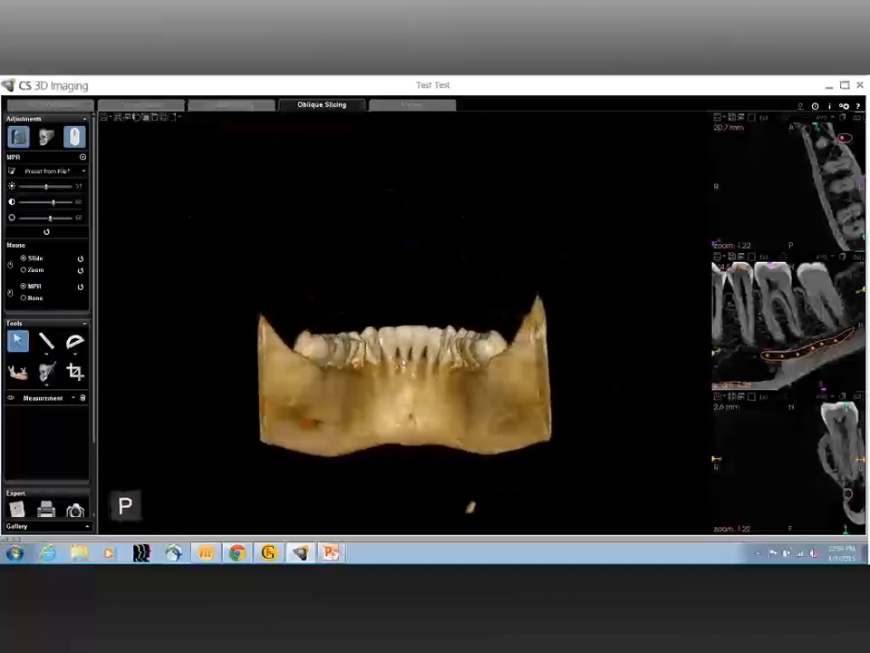
drag(403, 362, 440, 558)
drag(436, 357, 144, 345)
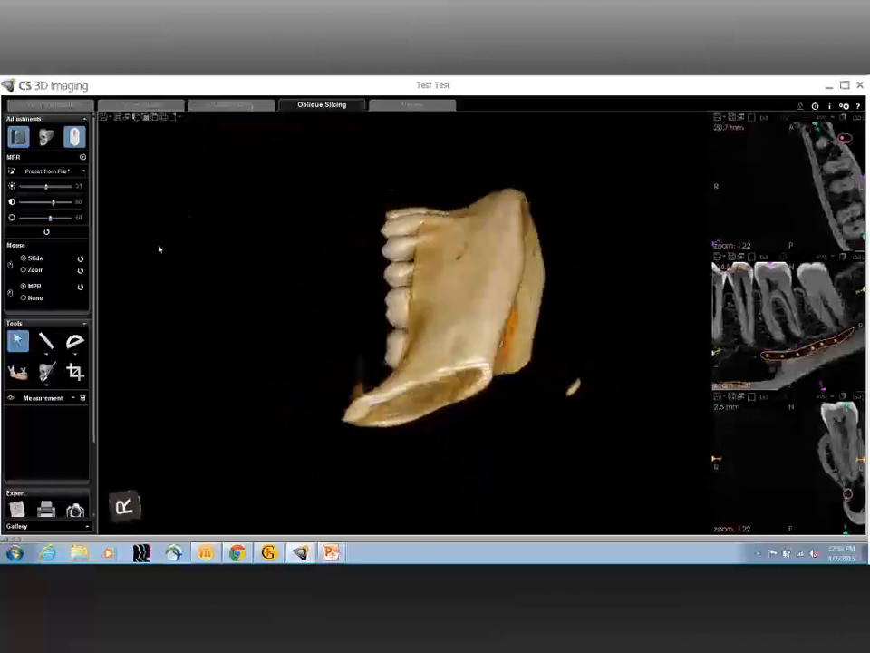
click(146, 118)
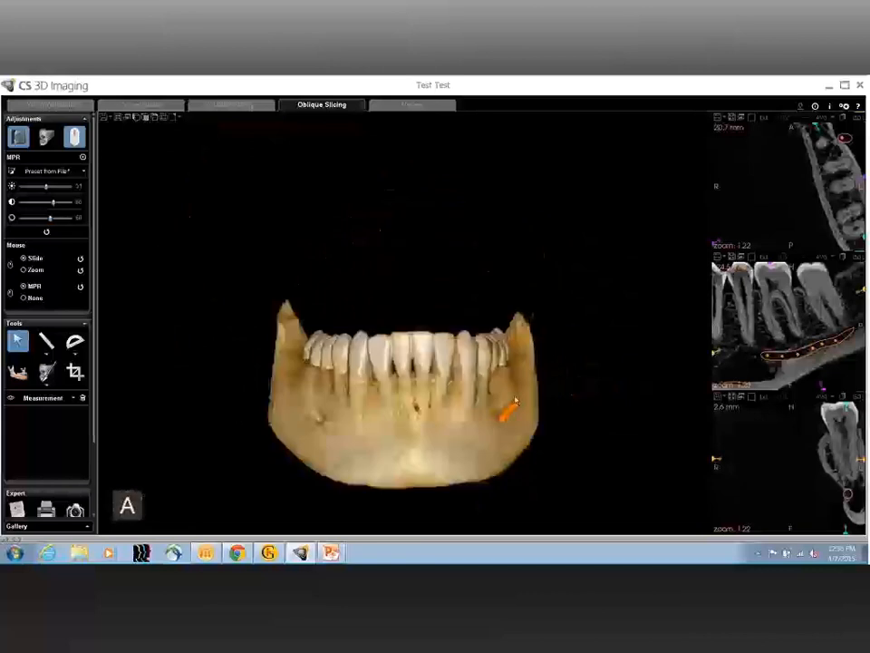
Step: Show the Maxilla region of interest together with the mandible and rotate both jaws to their front right side
click(60, 403)
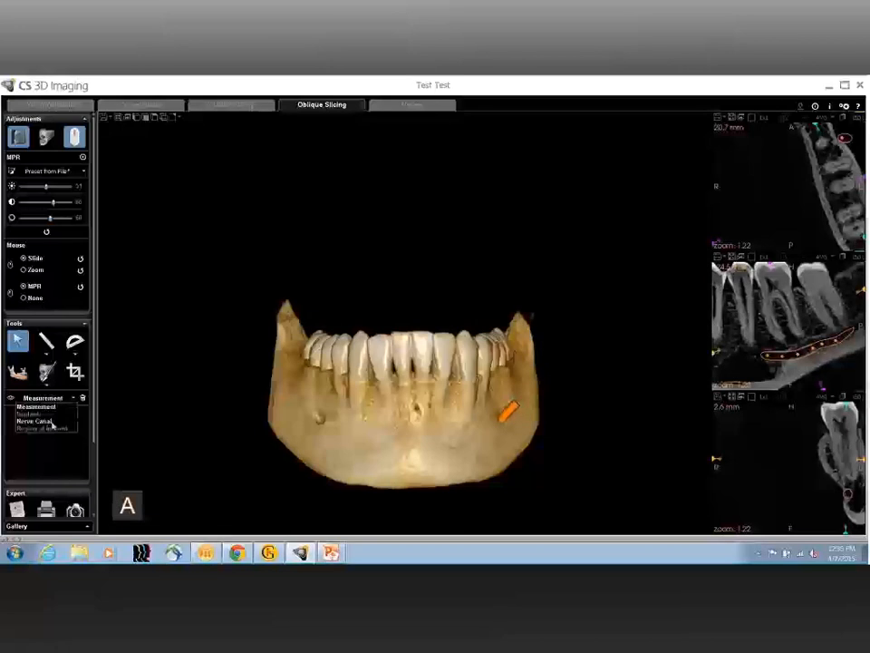
click(53, 429)
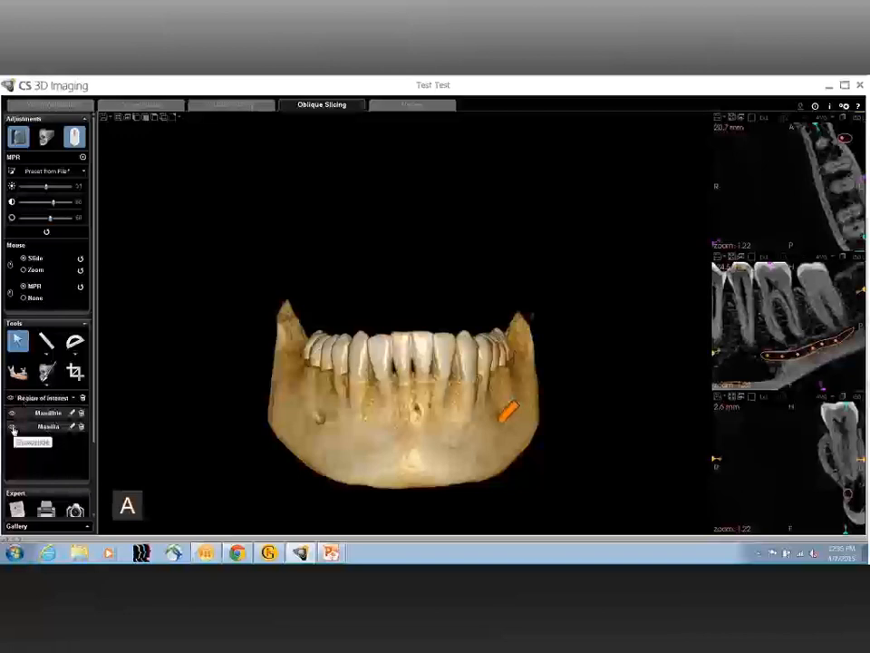
click(37, 428)
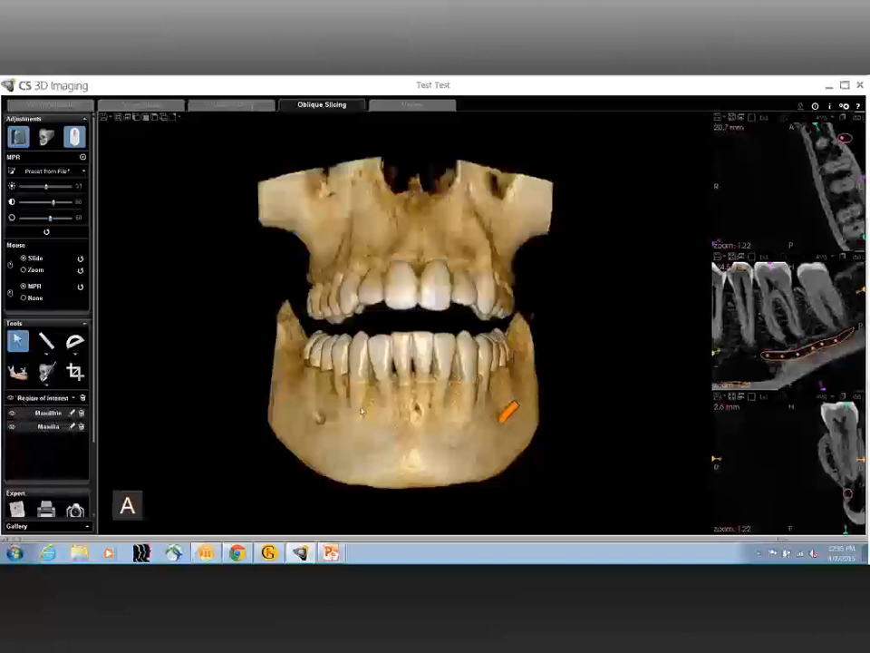
drag(365, 411, 471, 415)
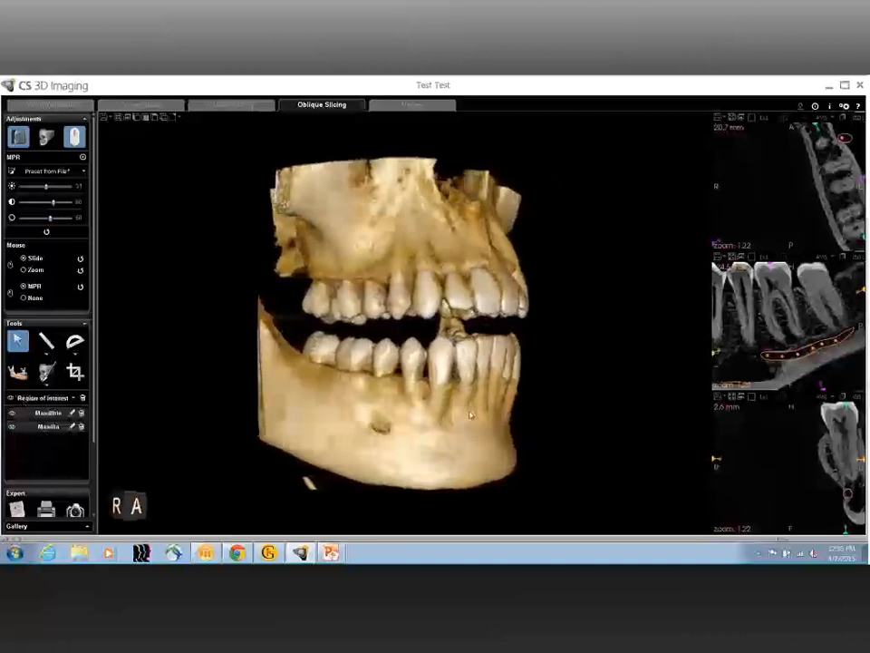
Step: Hide the Maxilla region of interest and rotate the 3D mandible back towards its frontal view
click(51, 148)
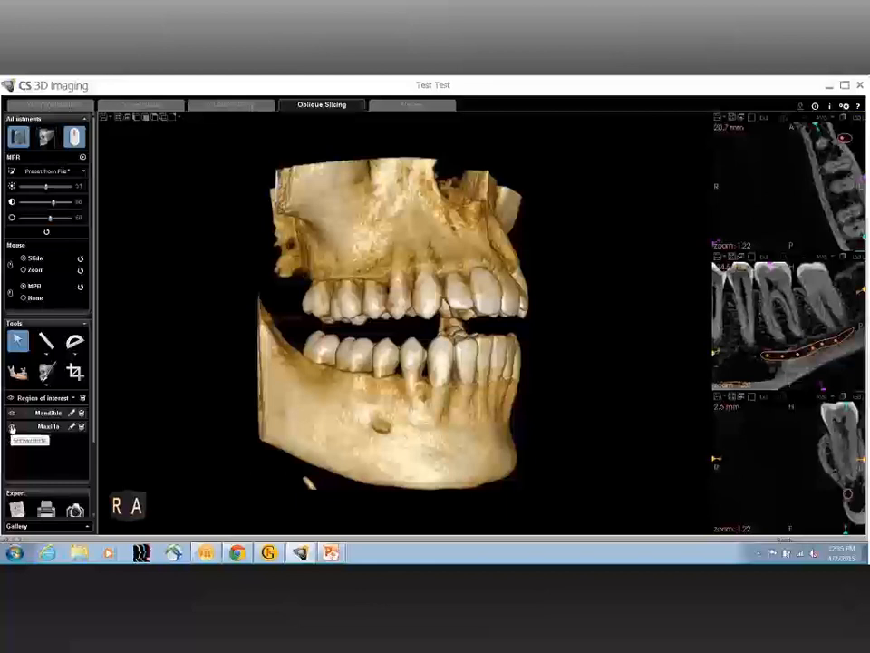
click(12, 428)
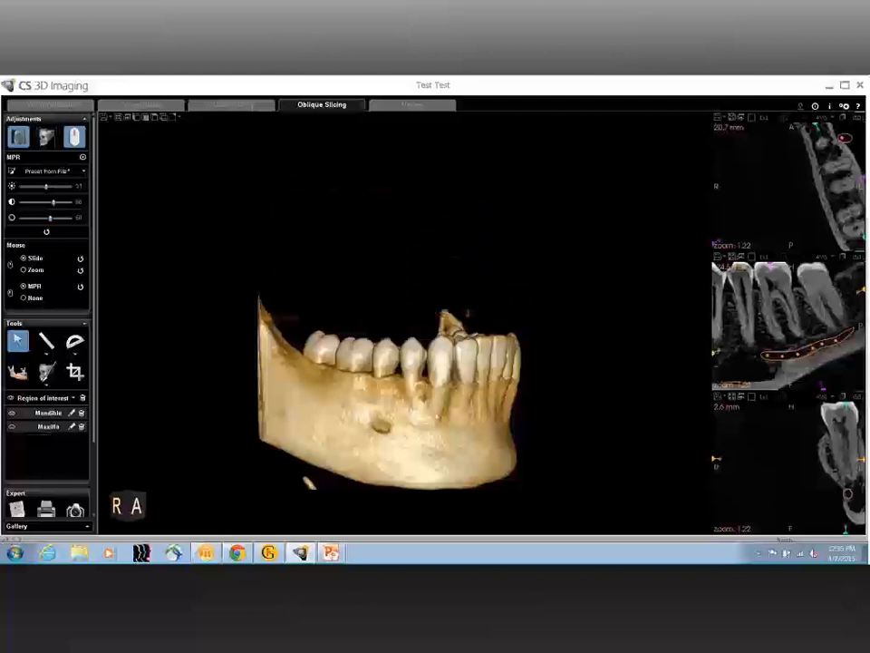
drag(450, 420, 310, 427)
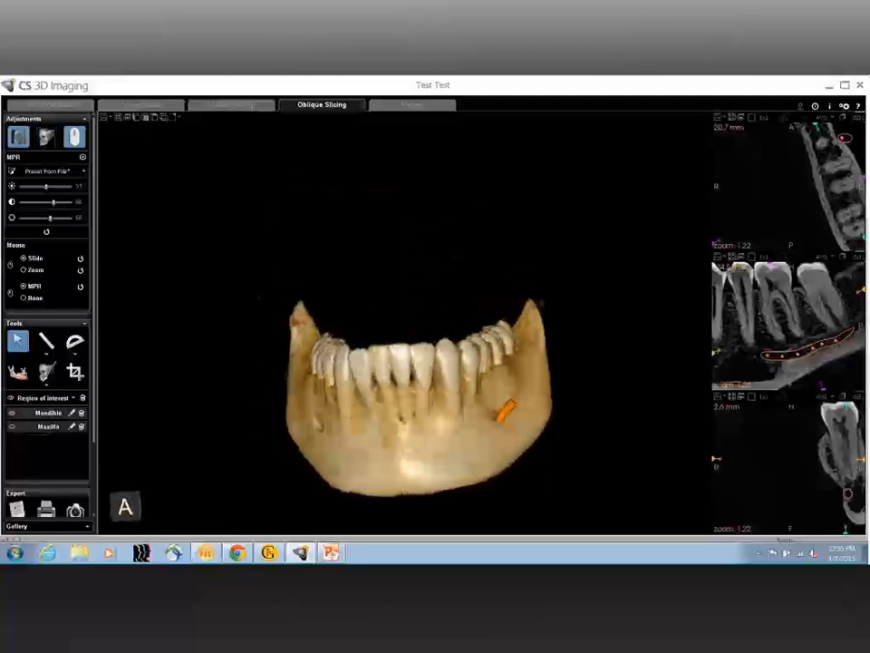
Step: In Curved Slicing, place the cross-section at the left second premolar and tilt it along the nerve canal's exit at the mental foramen
click(138, 107)
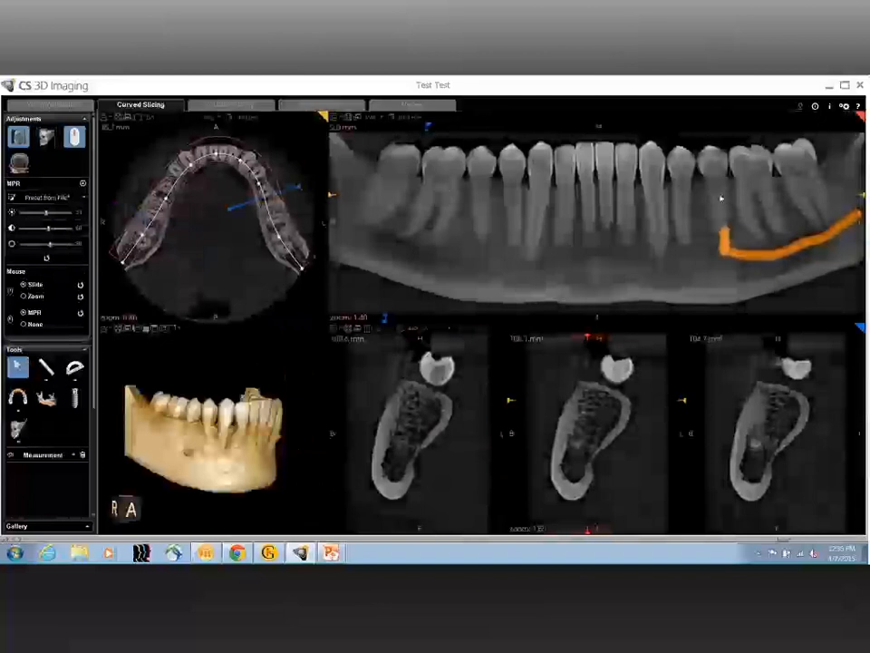
click(721, 198)
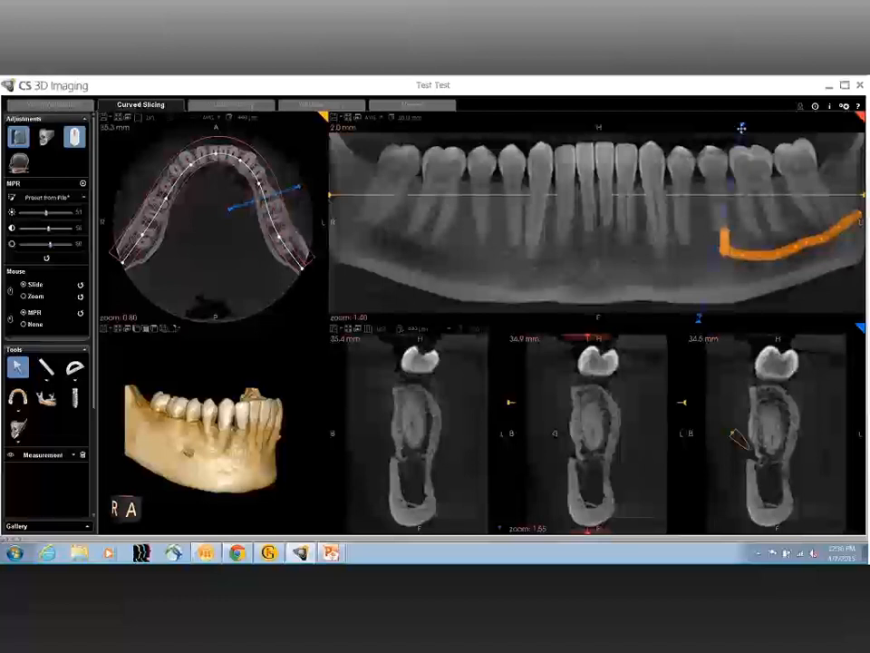
drag(742, 129, 707, 130)
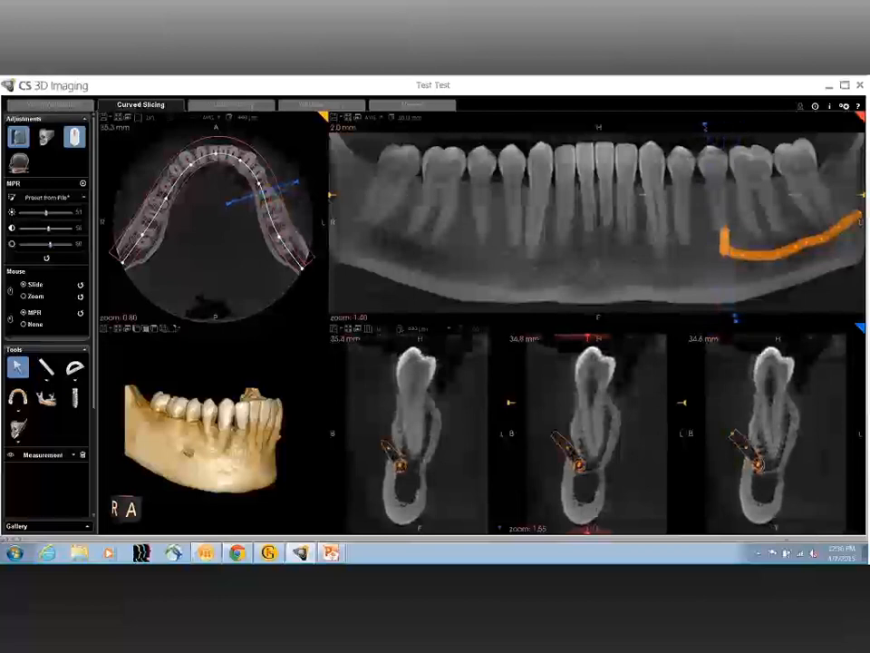
scroll(476, 489, down, 2)
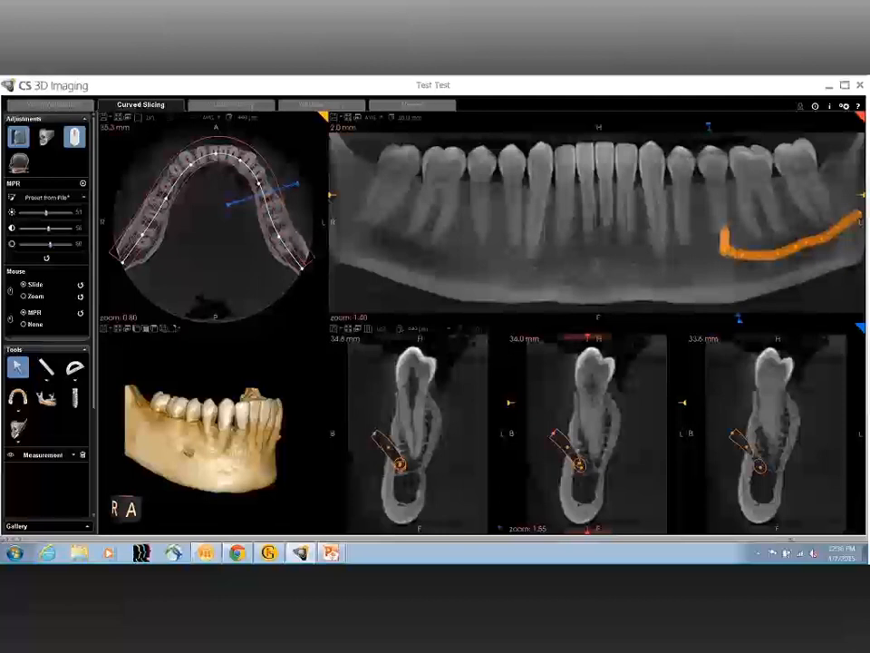
Step: Save a capture of the cross-sectional slices with a description naming the mental foramen
click(333, 332)
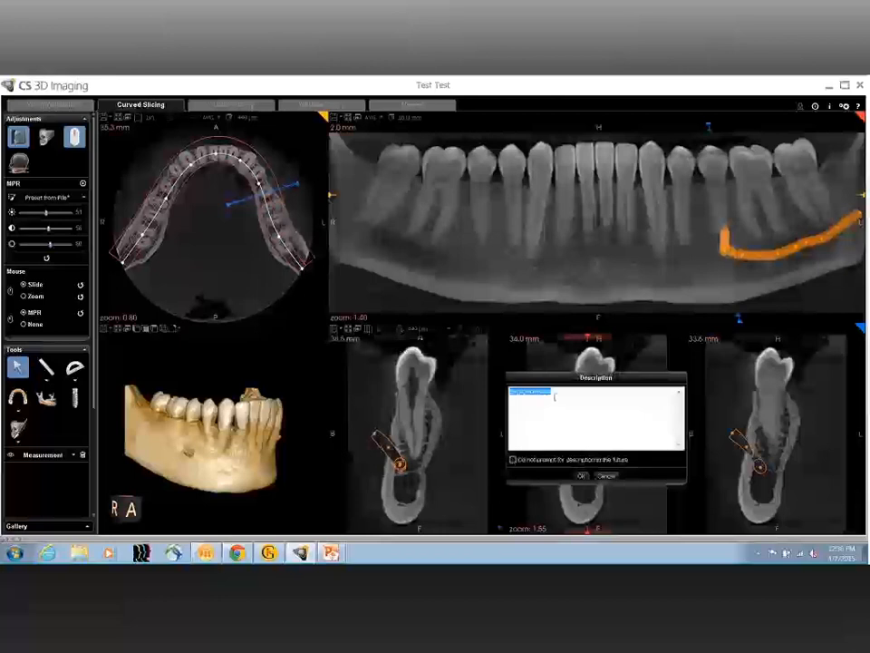
text(l)
text(ental f)
text(orame)
text(n)
click(581, 476)
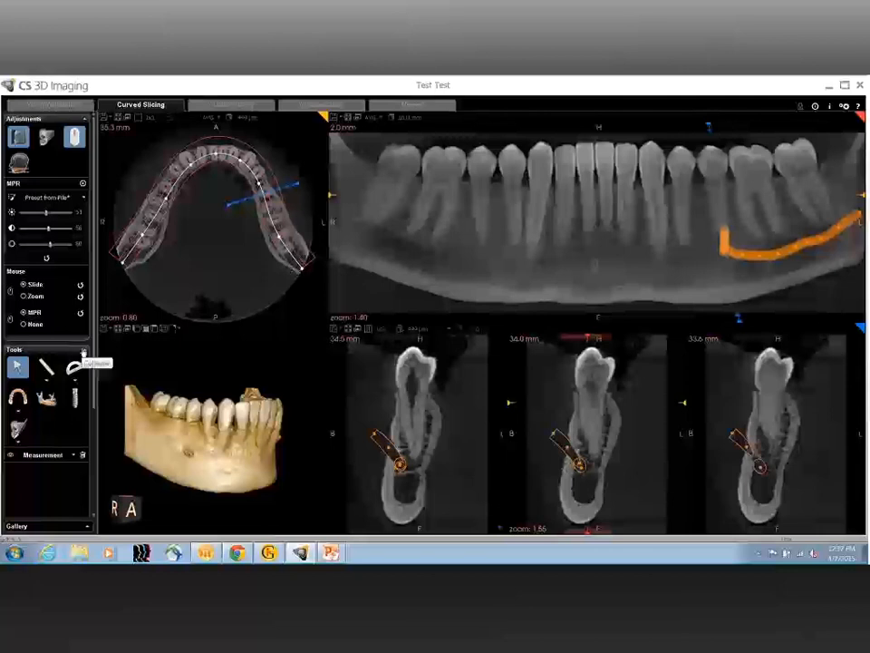
Step: Hide the arch curve on the axial slice and rotate the 3D mandible to its front left side
click(74, 455)
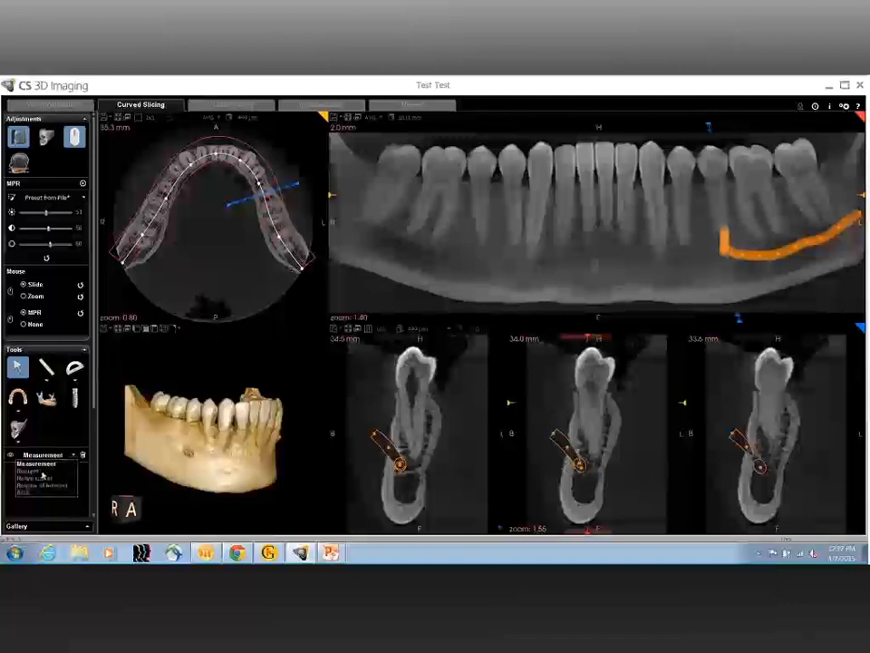
click(21, 492)
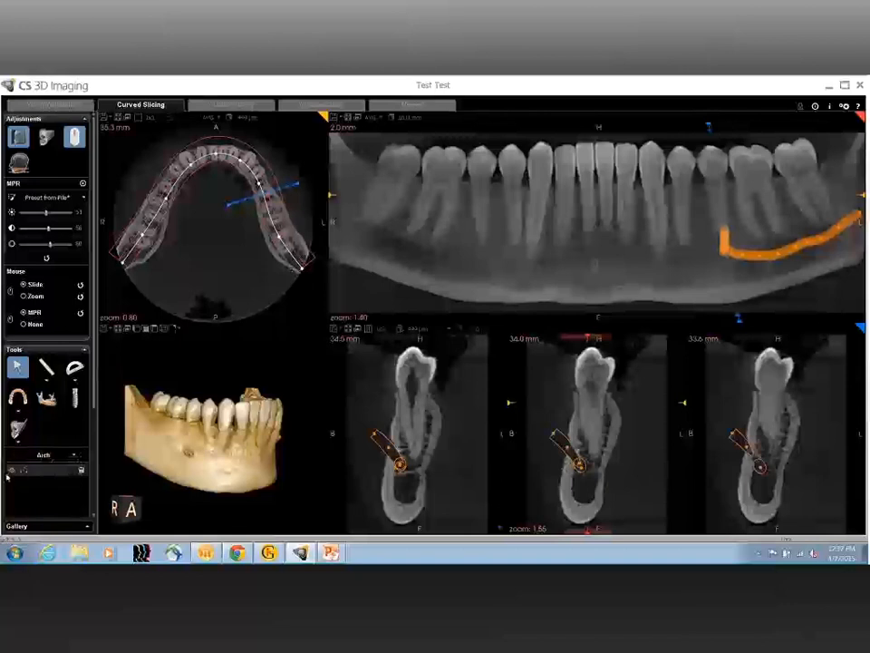
click(11, 470)
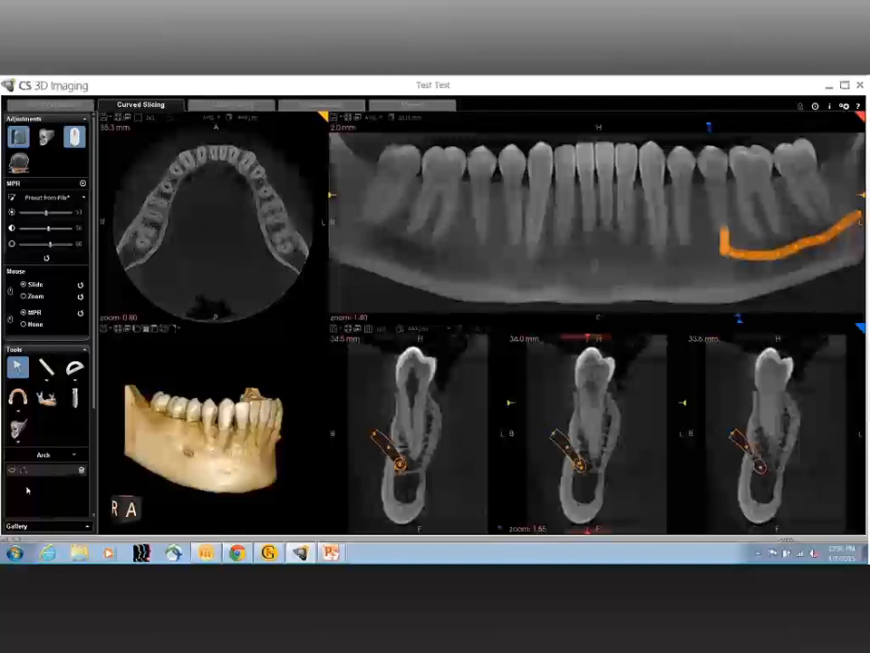
drag(246, 478, 154, 481)
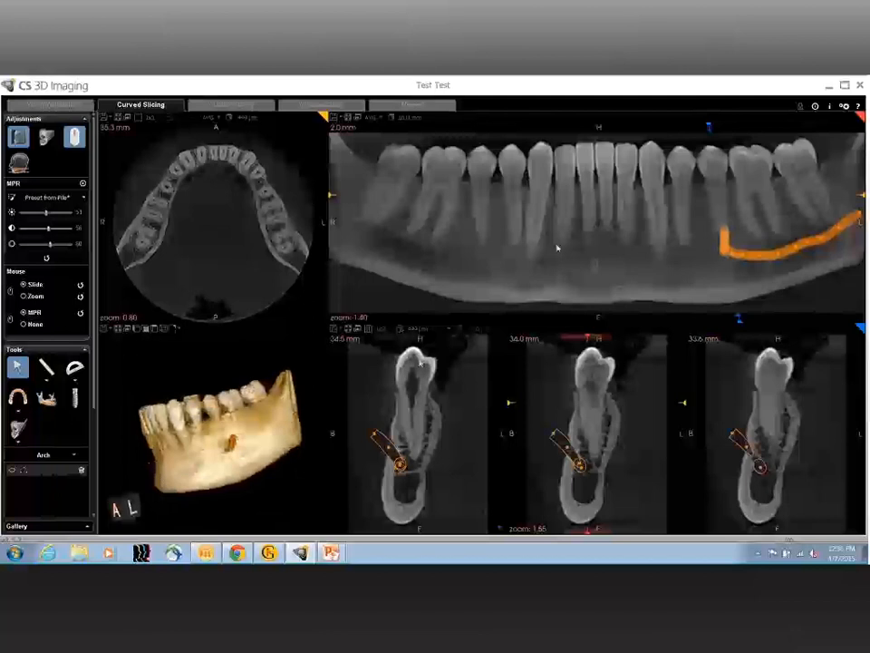
Step: Maximize the panoramic view and raise the MPR sharpness to 100
click(347, 118)
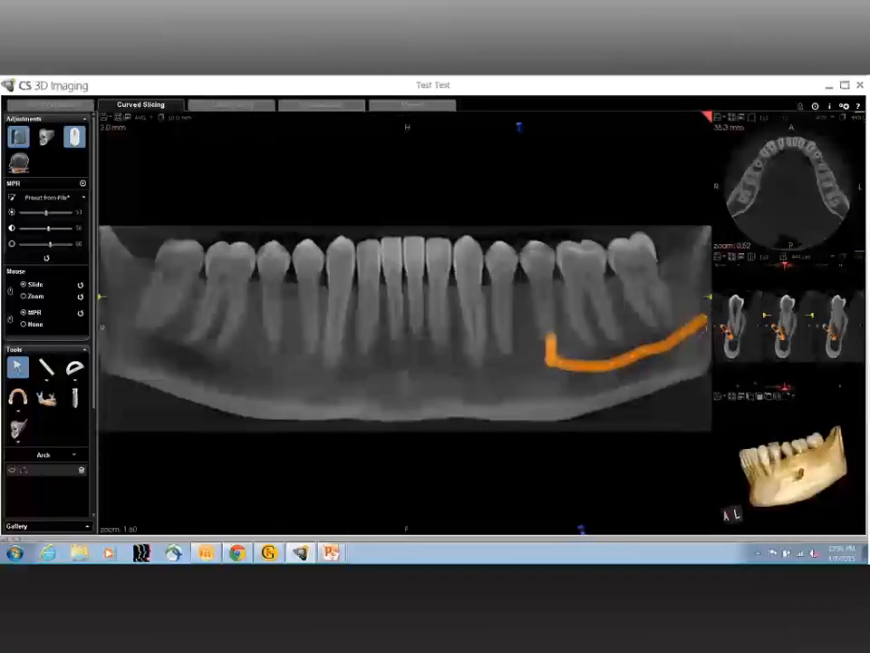
drag(51, 245, 76, 247)
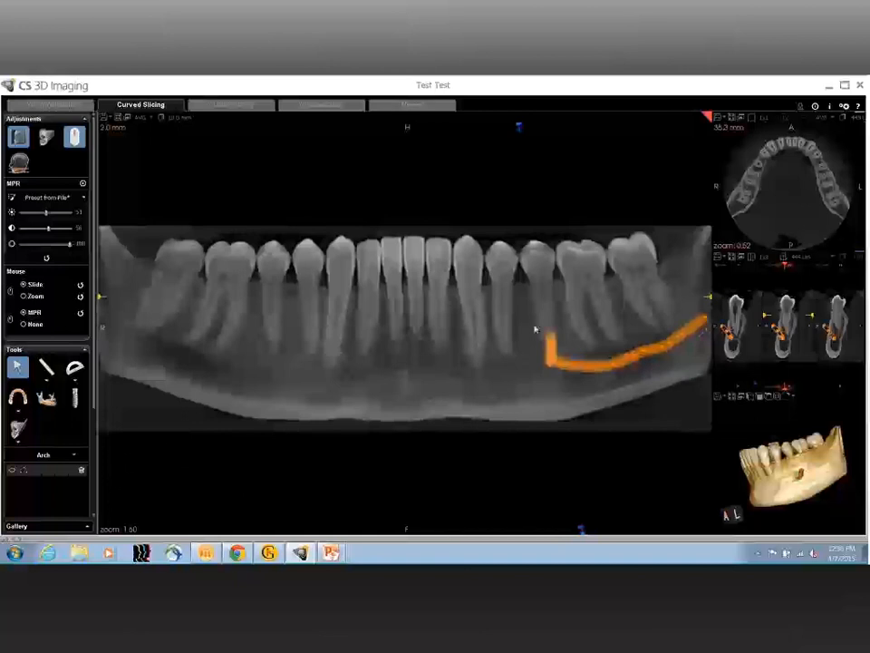
Step: Maximize the cross-sectional view and change its layout from three slices to a single slice
click(732, 257)
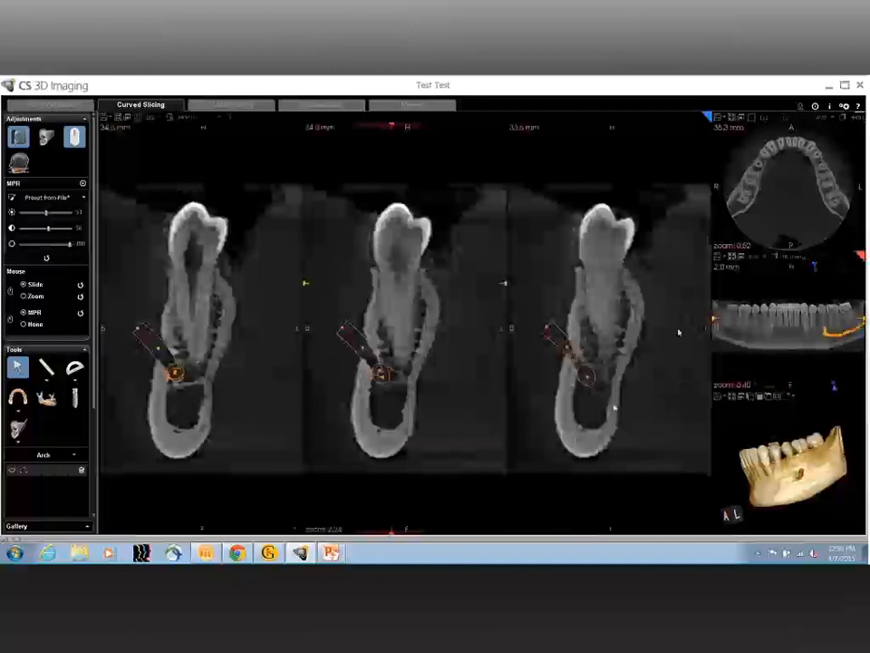
click(138, 118)
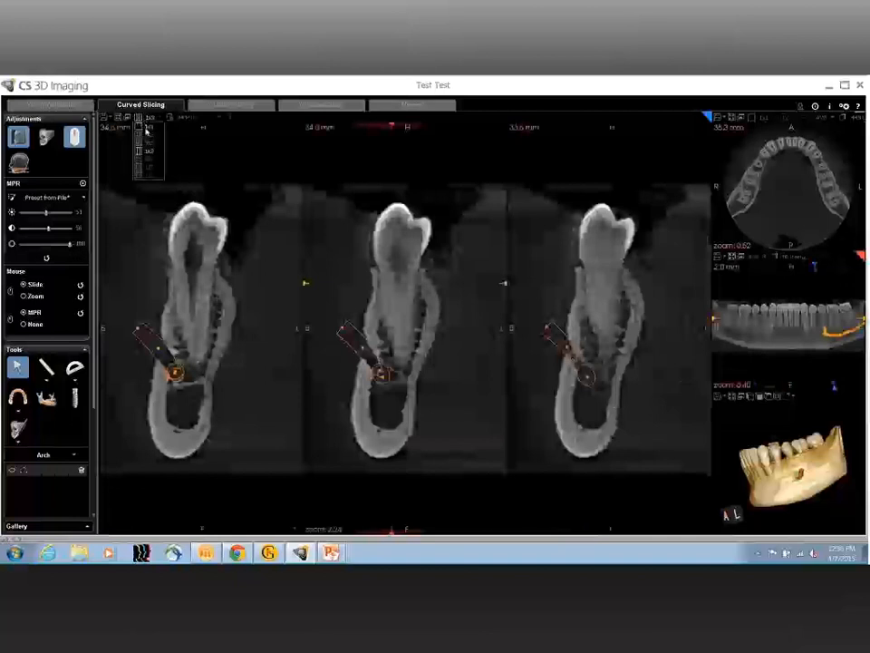
click(146, 131)
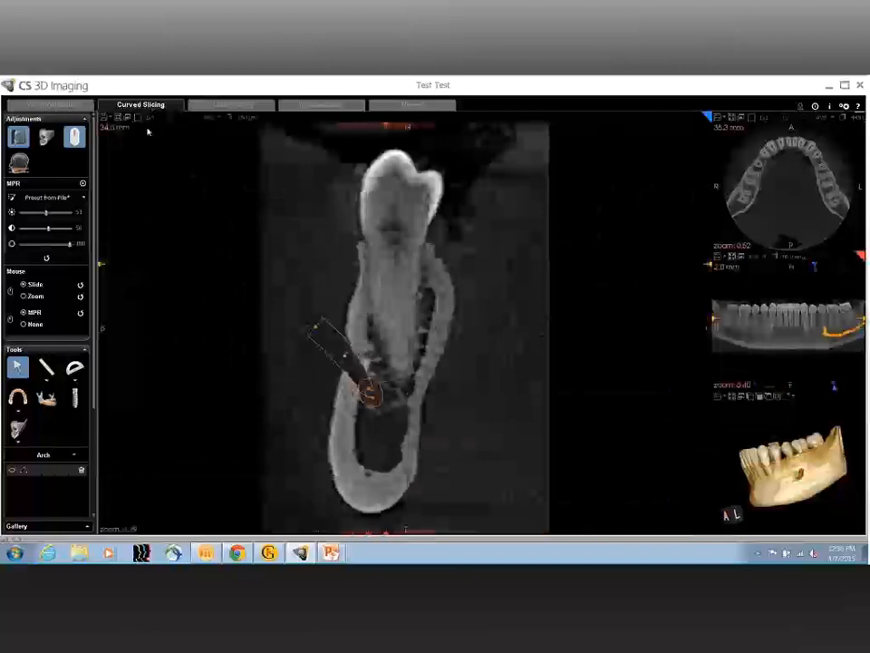
Step: Choose a slice thickness for the cross-section and fine-tune the MPR contrast and sharpness
click(241, 117)
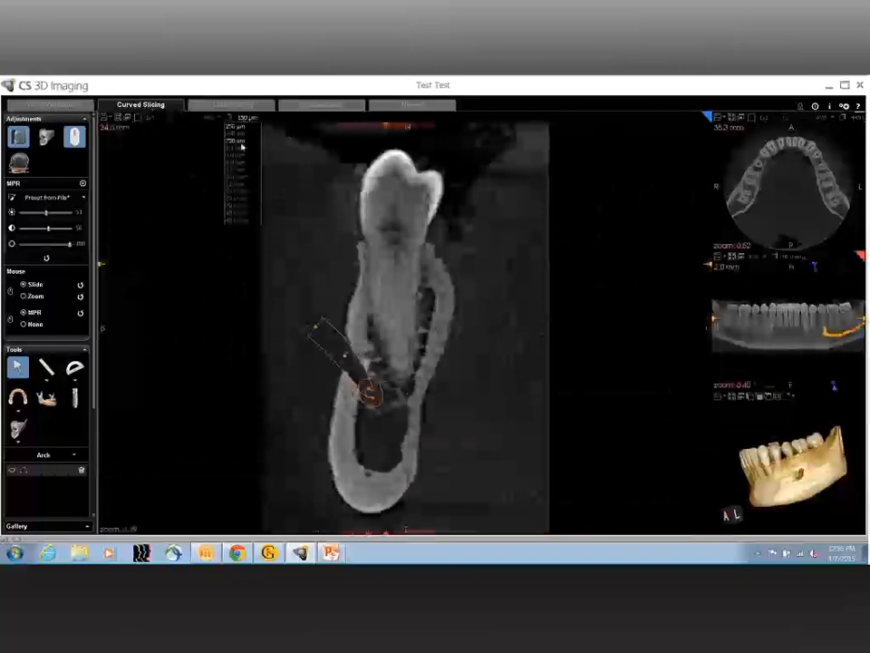
click(242, 145)
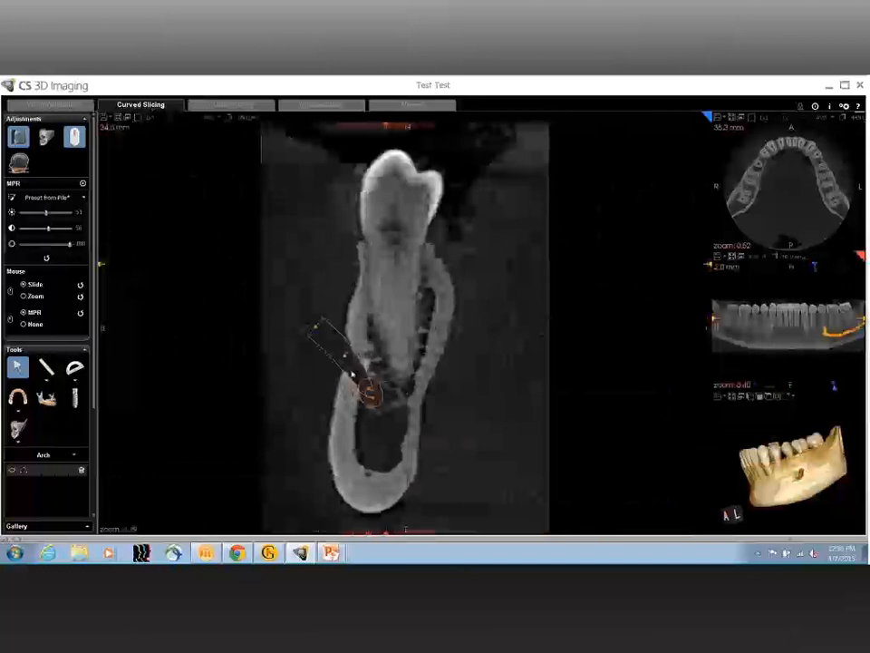
click(54, 244)
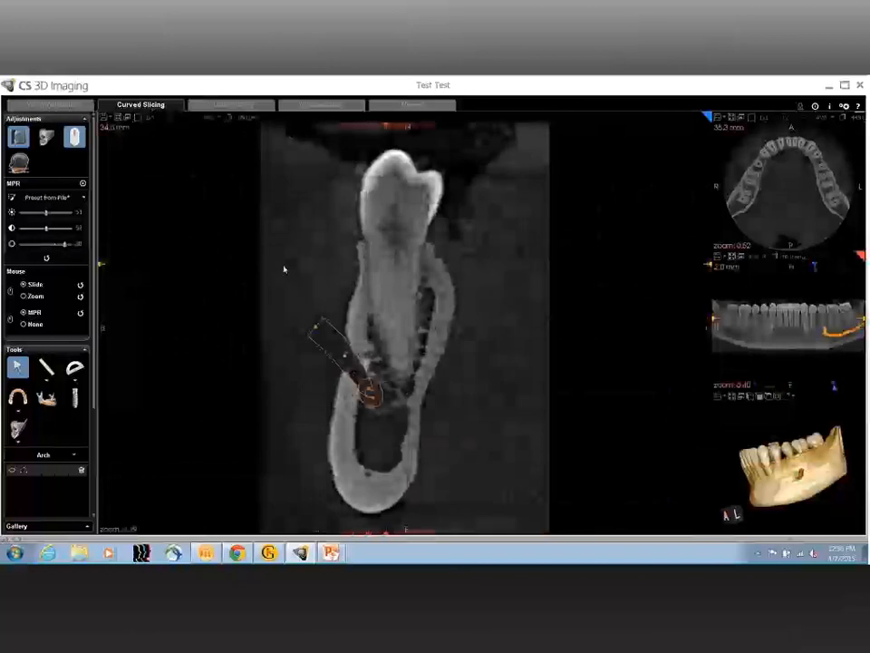
Step: Restore the four-view layout and set the 3D mandible to the coronal orientation
mouse_move(205, 552)
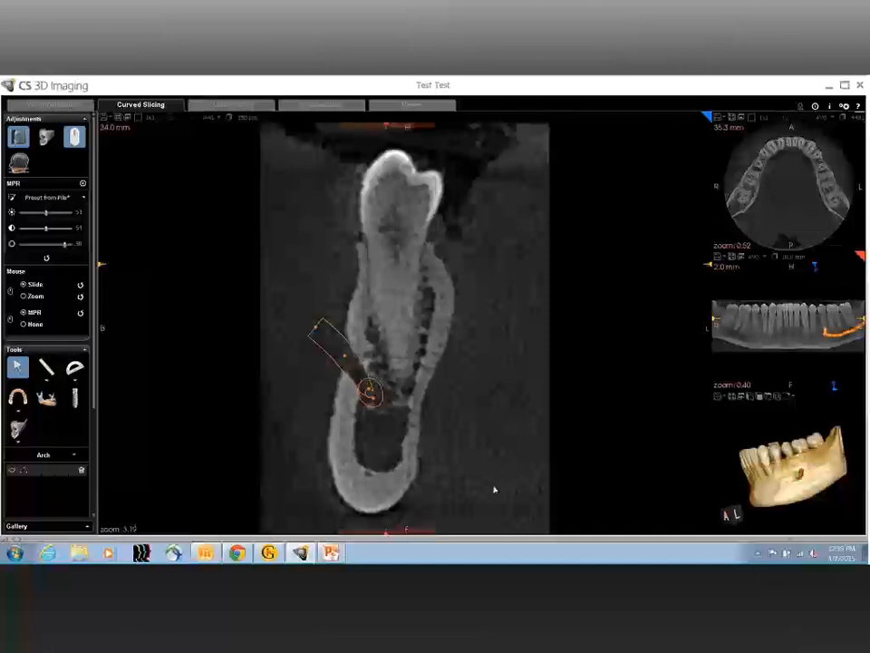
click(119, 118)
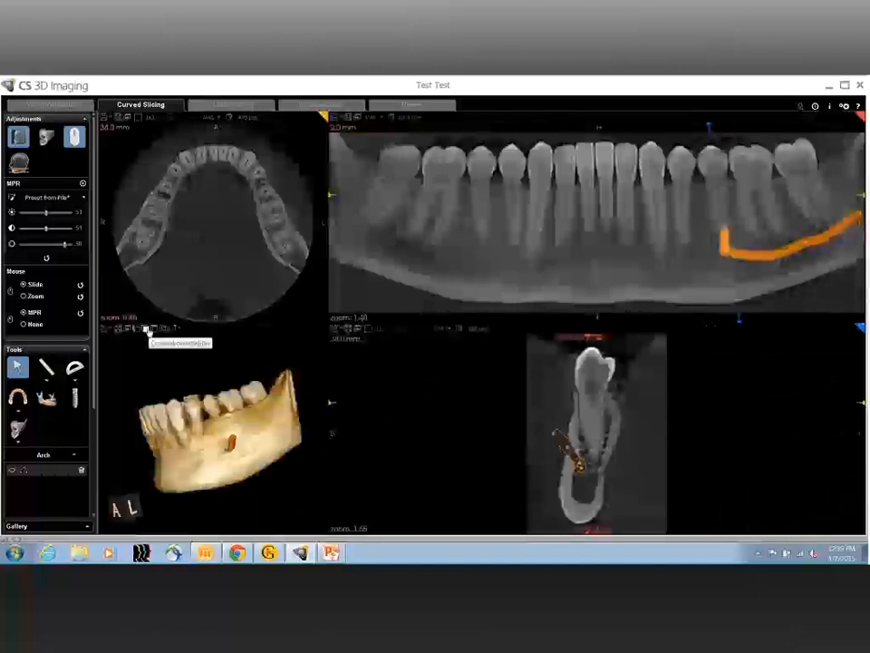
click(148, 330)
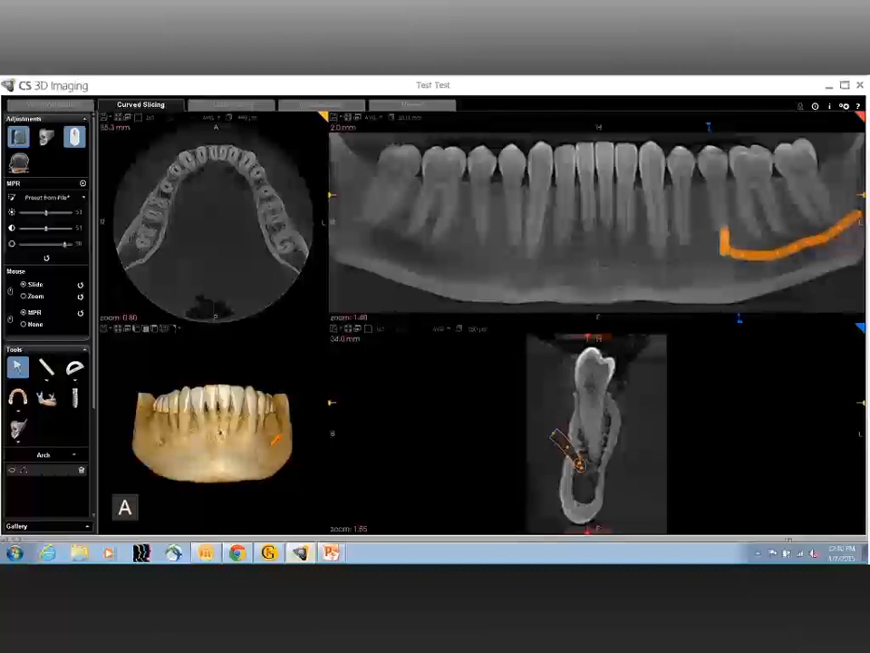
Step: Switch to the running PowerPoint slide show with the presenter's contact details
mouse_move(332, 552)
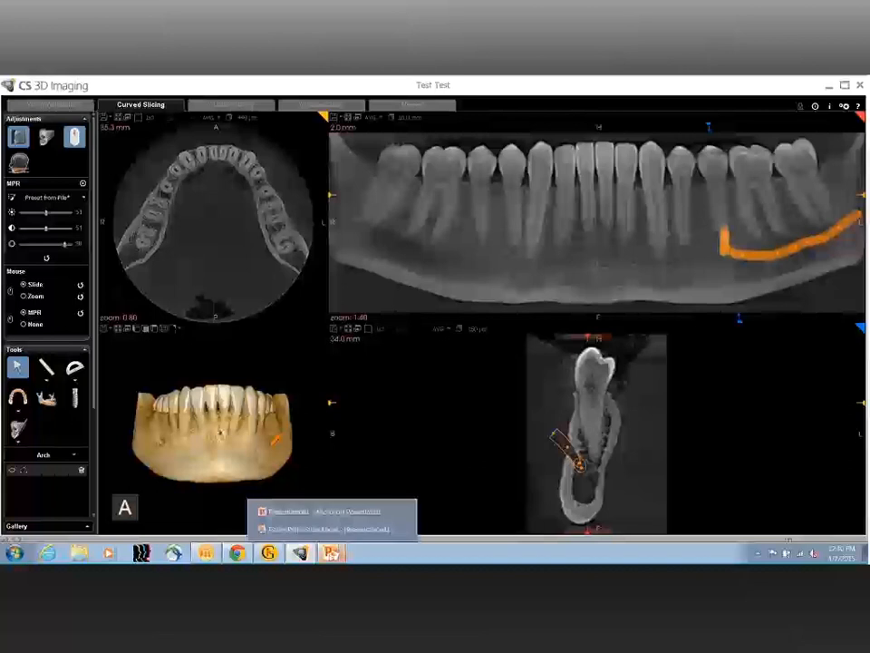
click(328, 529)
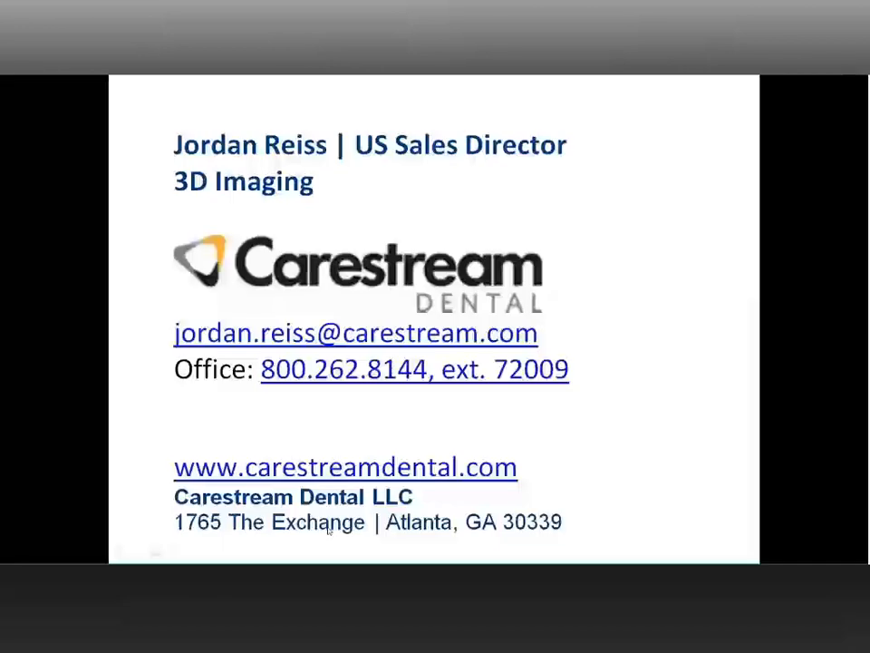